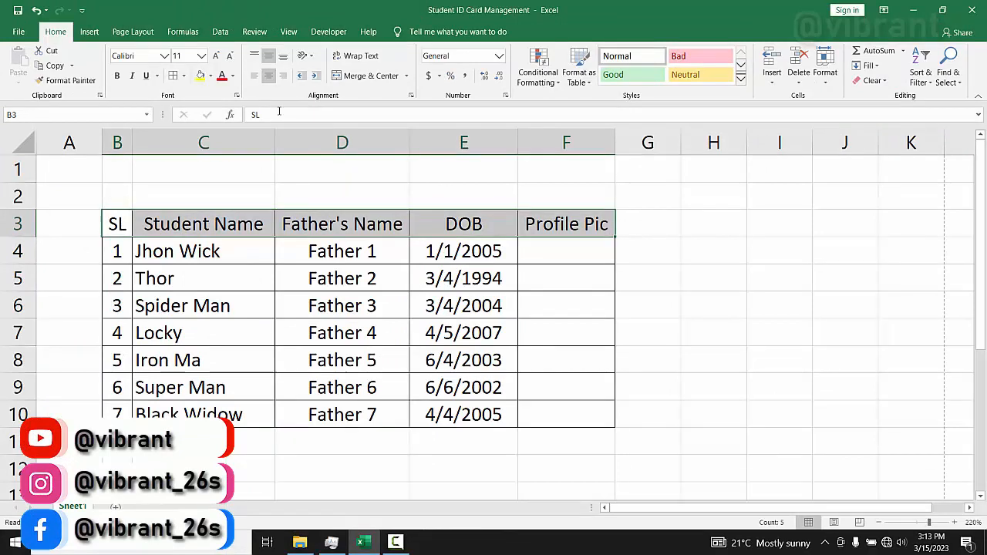
# Fill the table's header row B3:F3 with yellow
pyautogui.click(202, 76)
pyautogui.click(182, 306)
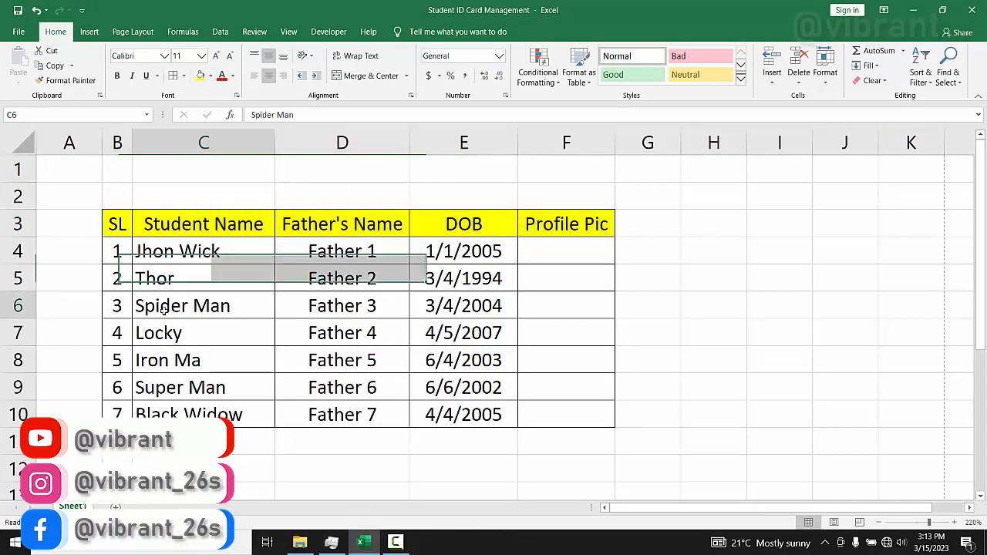
pyautogui.moveTo(116, 251); pyautogui.dragTo(566, 410)
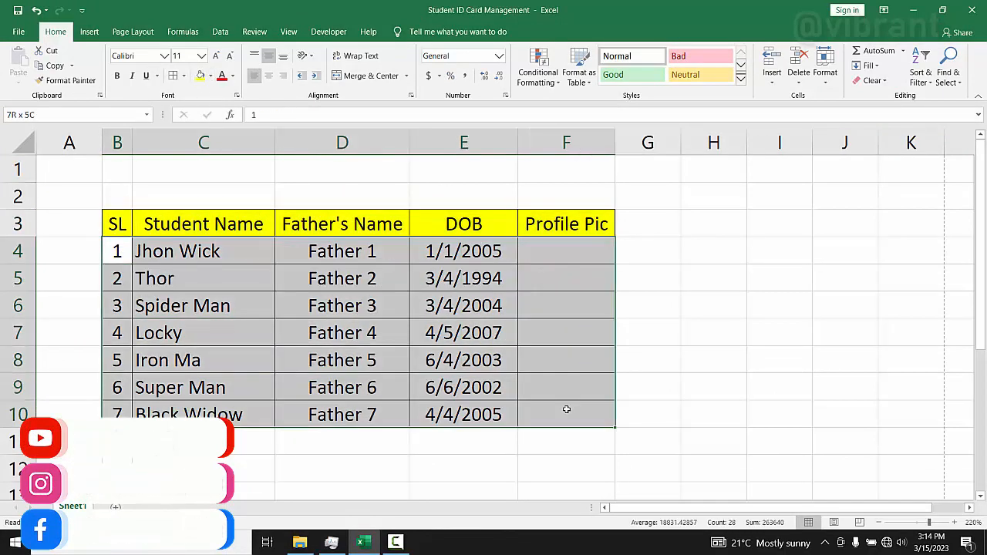
pyautogui.click(211, 75)
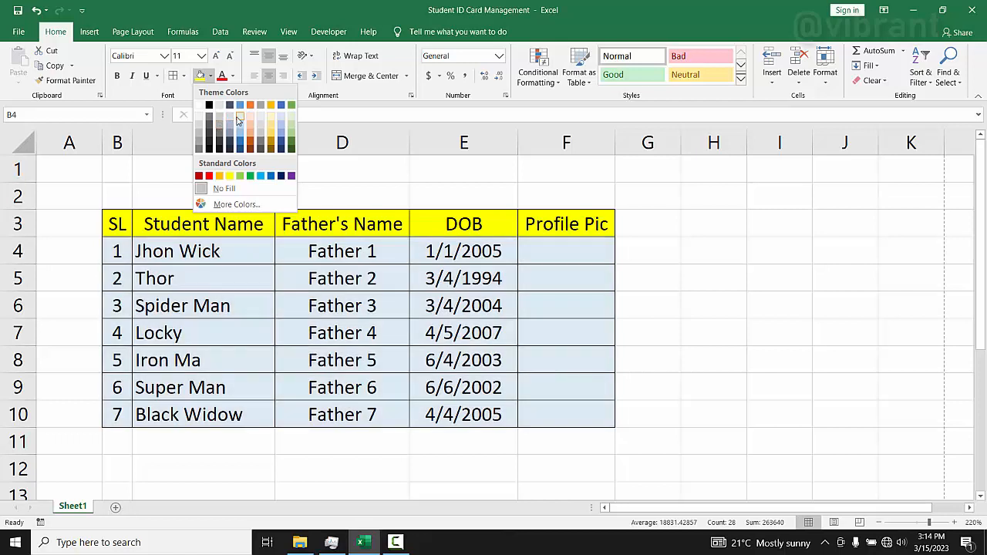
pyautogui.click(137, 157)
# Fill the first student row B4:F4 with light blue and the second row B5:F5 with a darker blue
pyautogui.moveTo(116, 251); pyautogui.dragTo(566, 258)
pyautogui.click(211, 76)
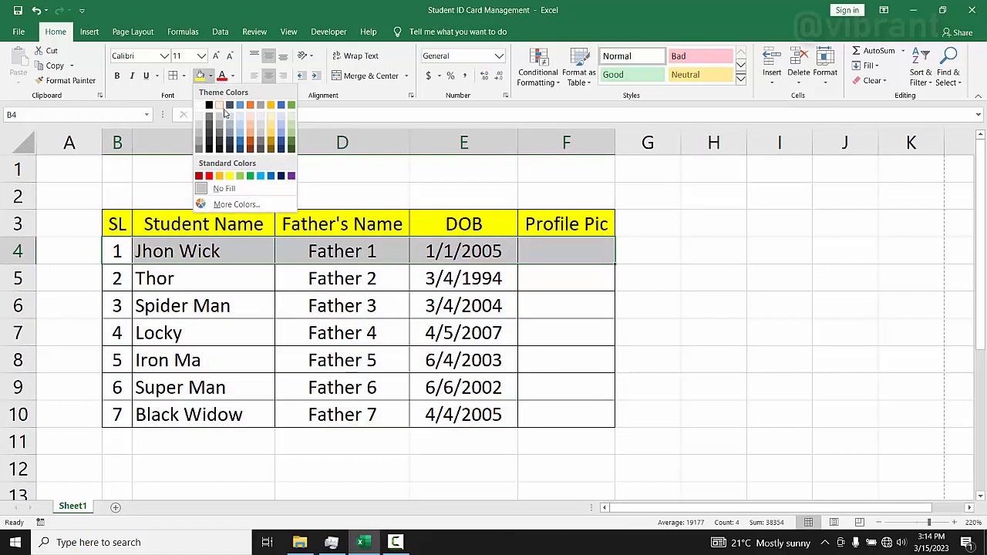
pyautogui.click(239, 119)
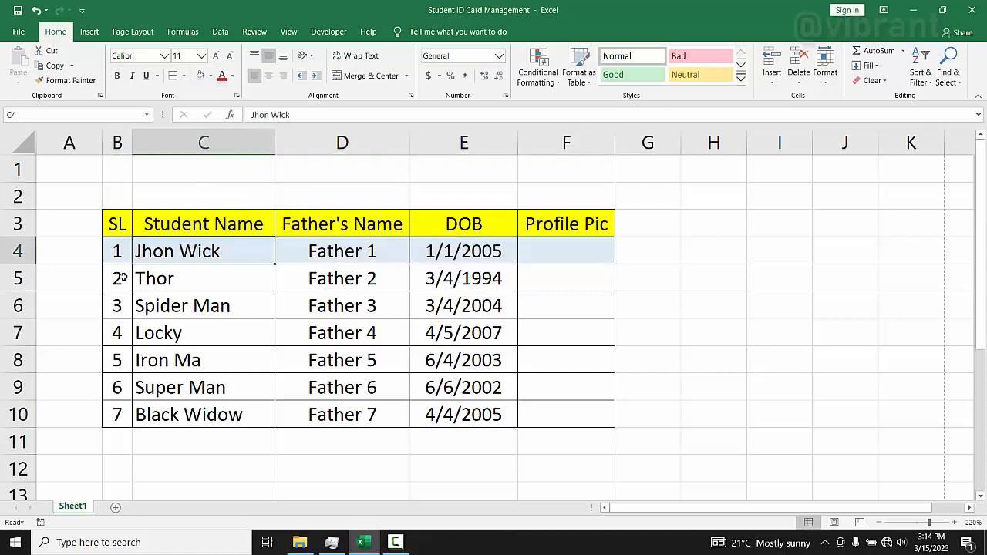
pyautogui.moveTo(117, 276); pyautogui.dragTo(585, 278)
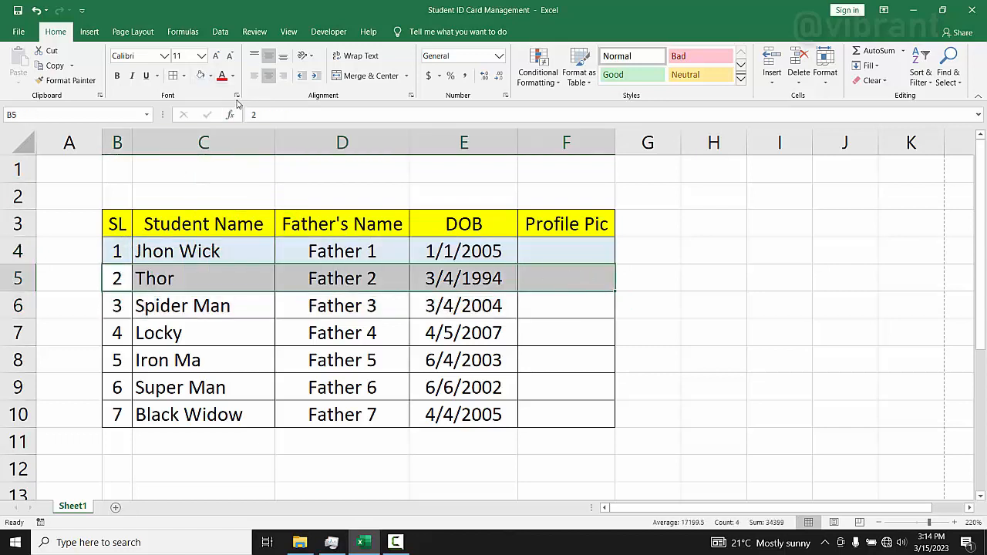
pyautogui.click(211, 76)
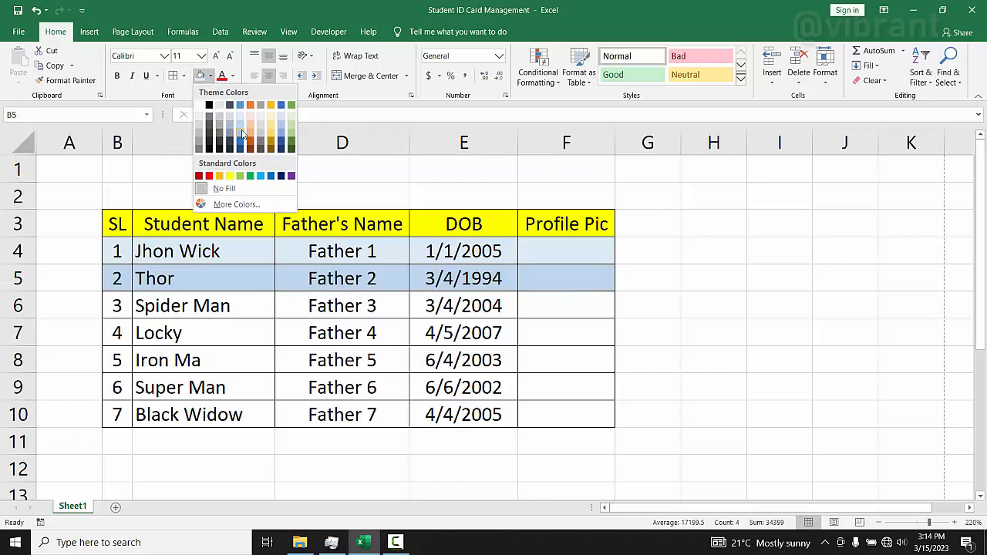
pyautogui.click(242, 136)
# Copy the alternating row formatting of B4:B5 onto the remaining student rows B6:F10 with Format Painter
pyautogui.click(122, 251)
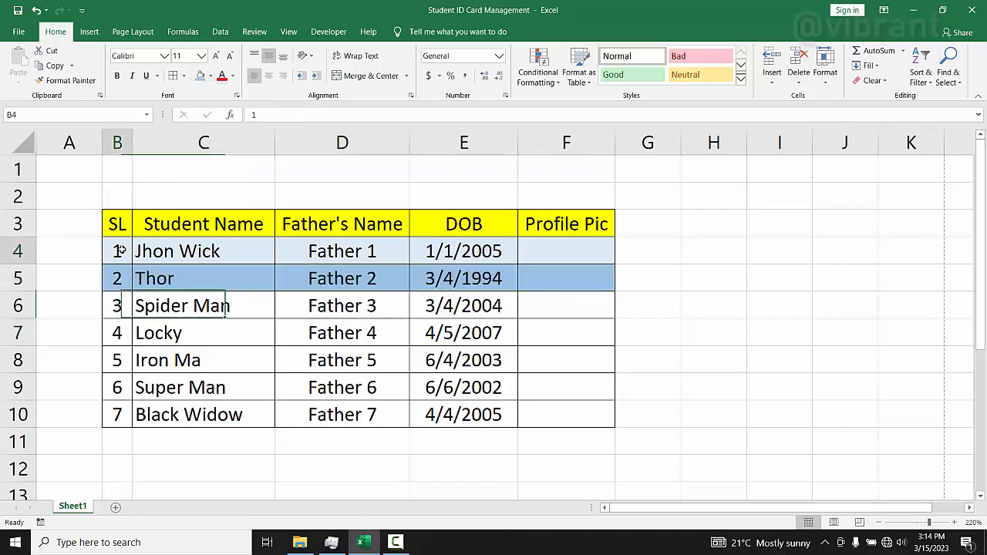
pyautogui.click(68, 81)
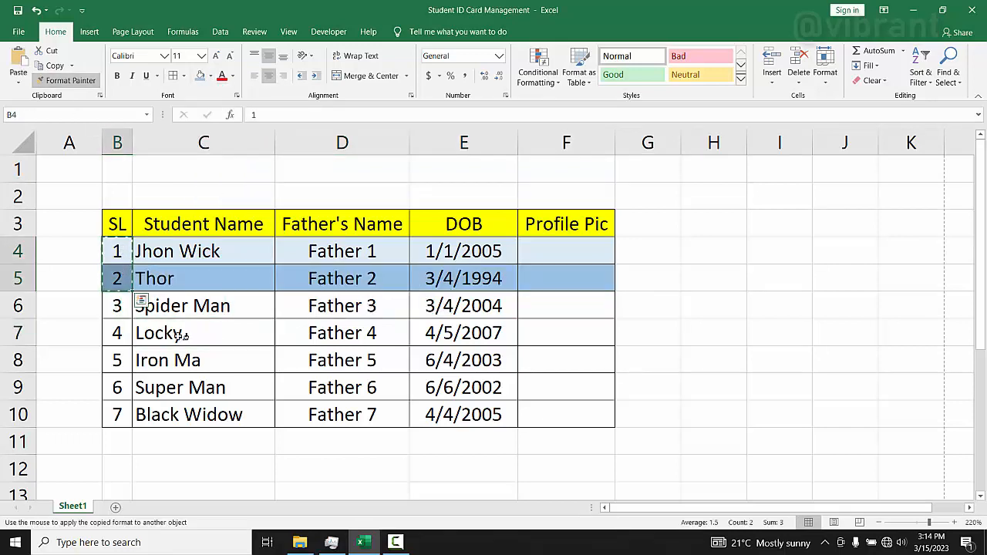
pyautogui.moveTo(121, 305)
pyautogui.mouseDown()
pyautogui.moveTo(509, 463)
pyautogui.moveTo(566, 416)
pyautogui.mouseUp()
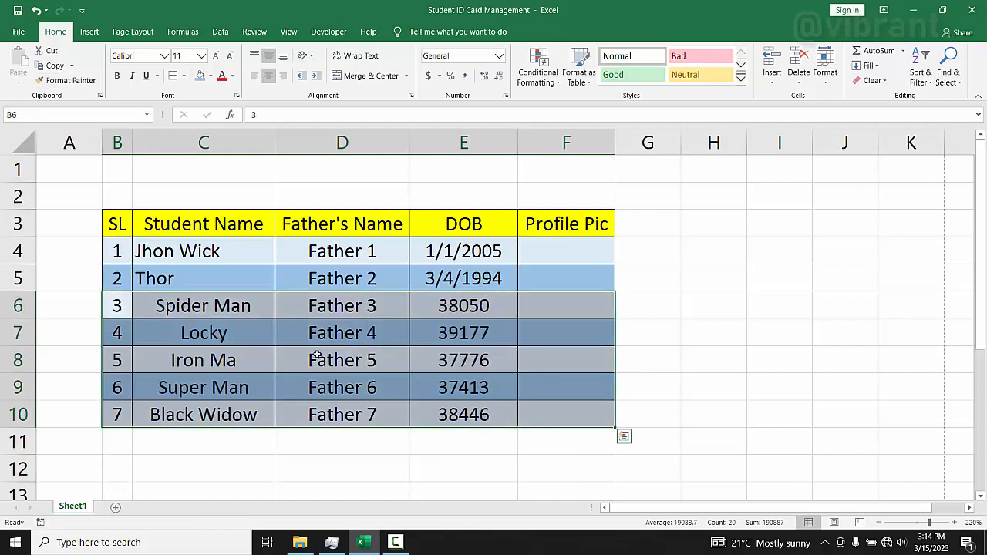
pyautogui.click(323, 342)
# Left-align the student names in C4:C10
pyautogui.moveTo(207, 252); pyautogui.dragTo(219, 398)
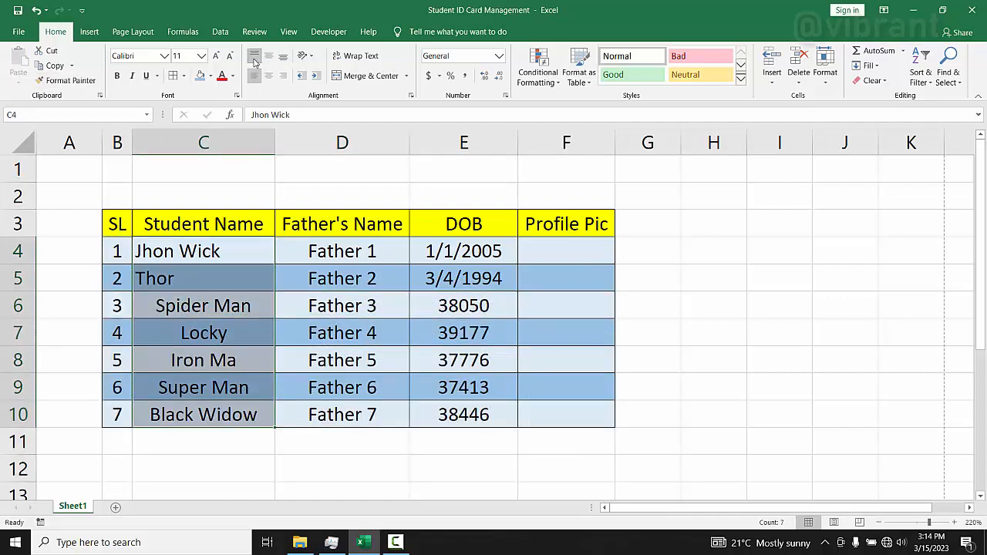
pyautogui.click(255, 75)
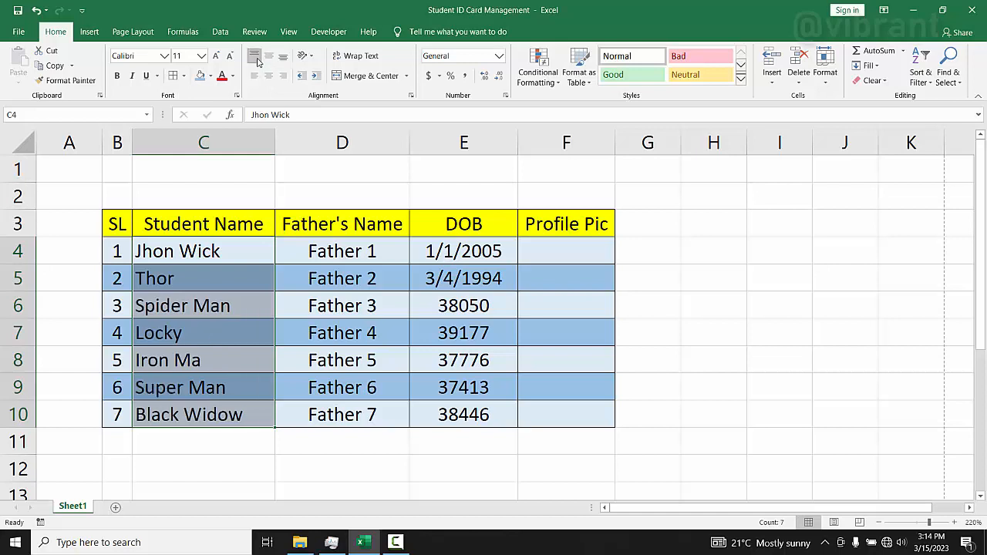
pyautogui.click(439, 349)
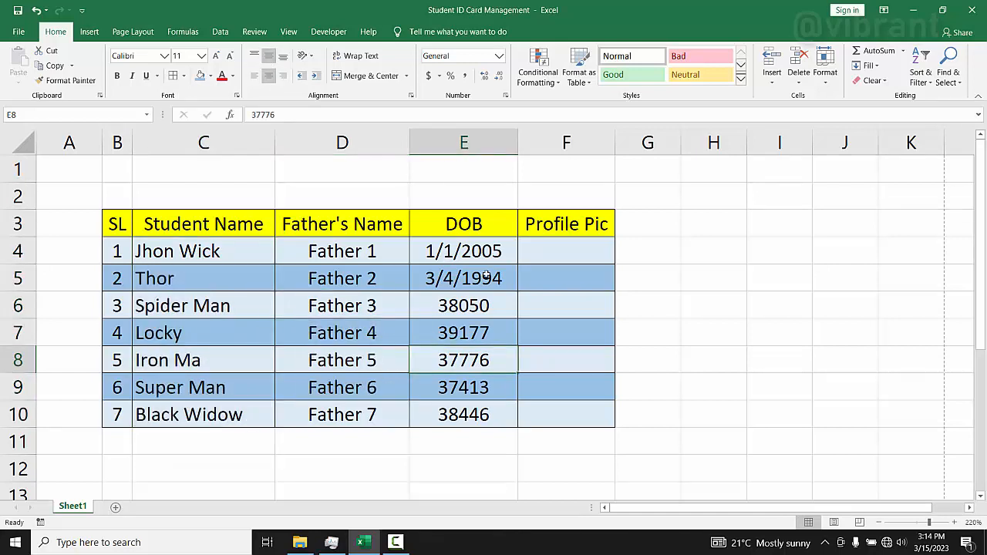
pyautogui.click(487, 278)
pyautogui.click(648, 249)
pyautogui.click(600, 242)
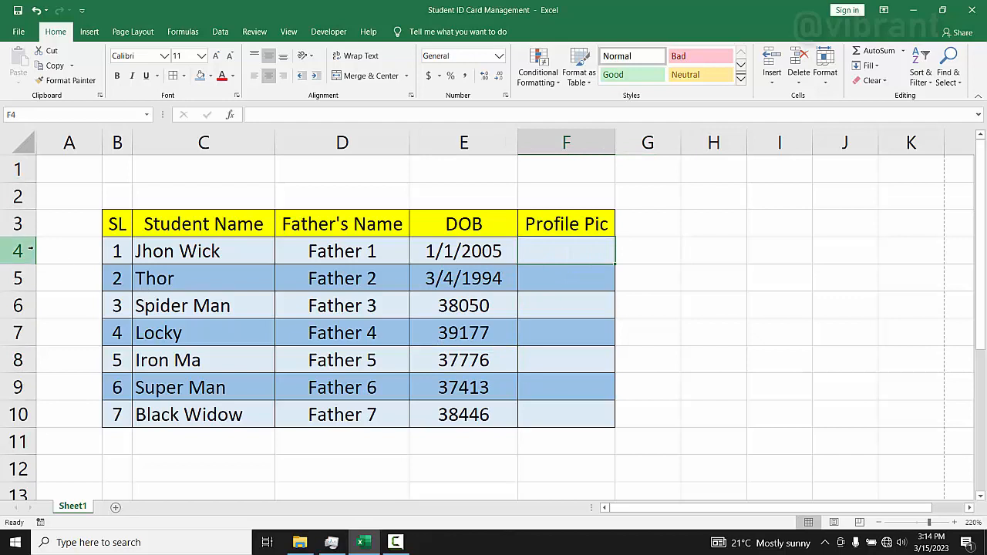
# Increase the height of all student rows, starting at row 4, to about double
pyautogui.moveTo(29, 248); pyautogui.dragTo(25, 429)
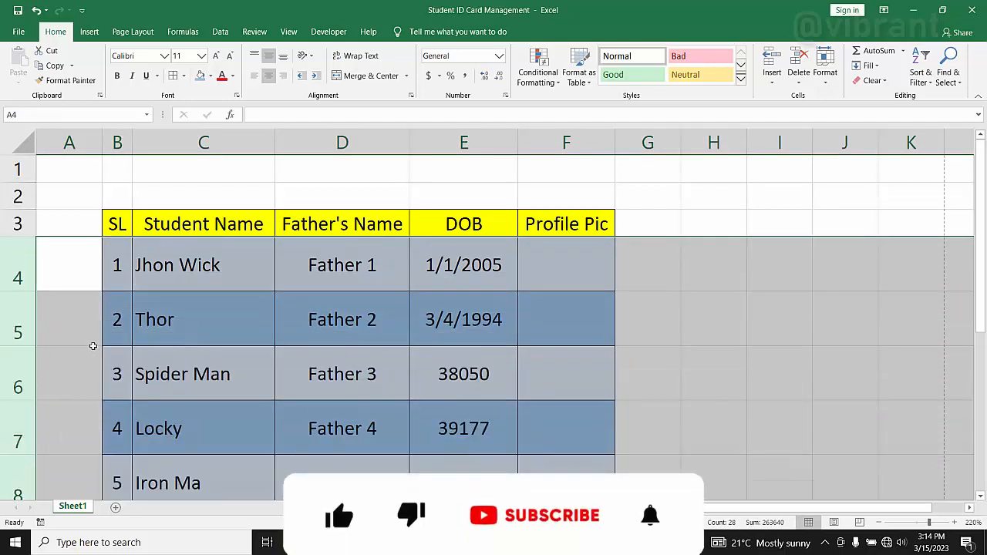
pyautogui.click(140, 268)
# Delete the empty row 2 above the table header
pyautogui.click(19, 195)
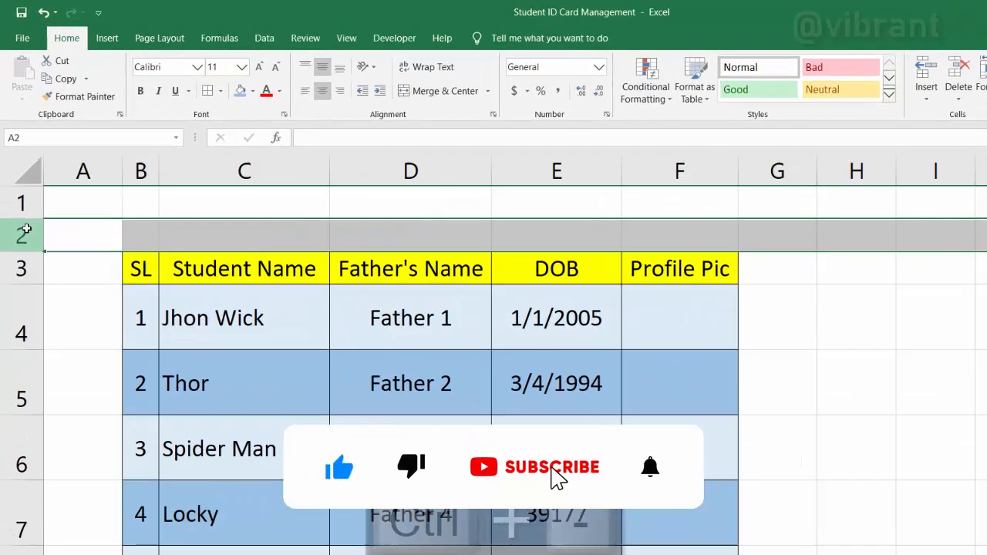
pyautogui.hotkey('ctrl', '-')
pyautogui.click(285, 272)
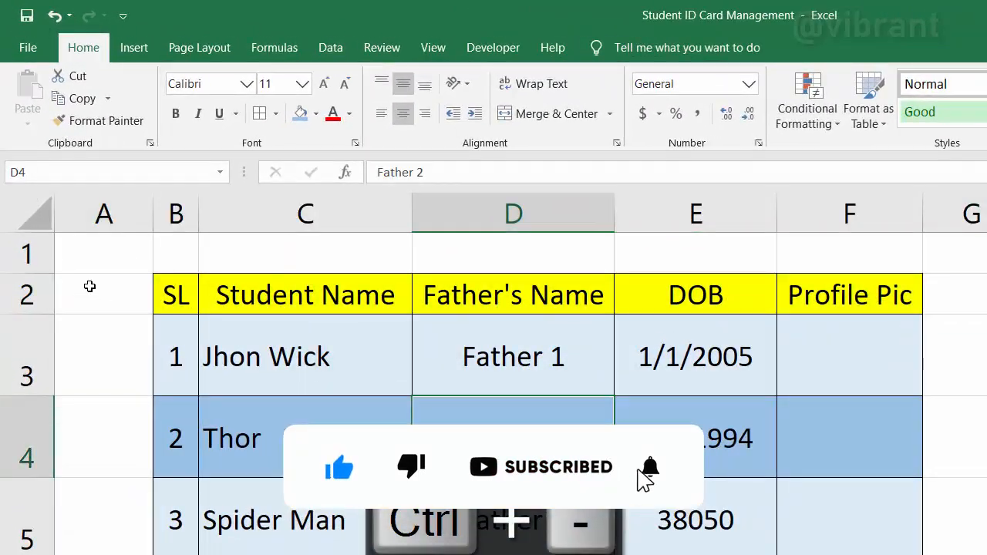
# Narrow the empty column A to about half its width
pyautogui.click(105, 201)
pyautogui.moveTo(155, 207); pyautogui.dragTo(102, 206)
pyautogui.click(276, 432)
# Draw a small rounded rectangle inside cell F3 under Profile Pic and centre it in the cell
pyautogui.scroll(-1, 243, 409)
pyautogui.scroll(1, 242, 410)
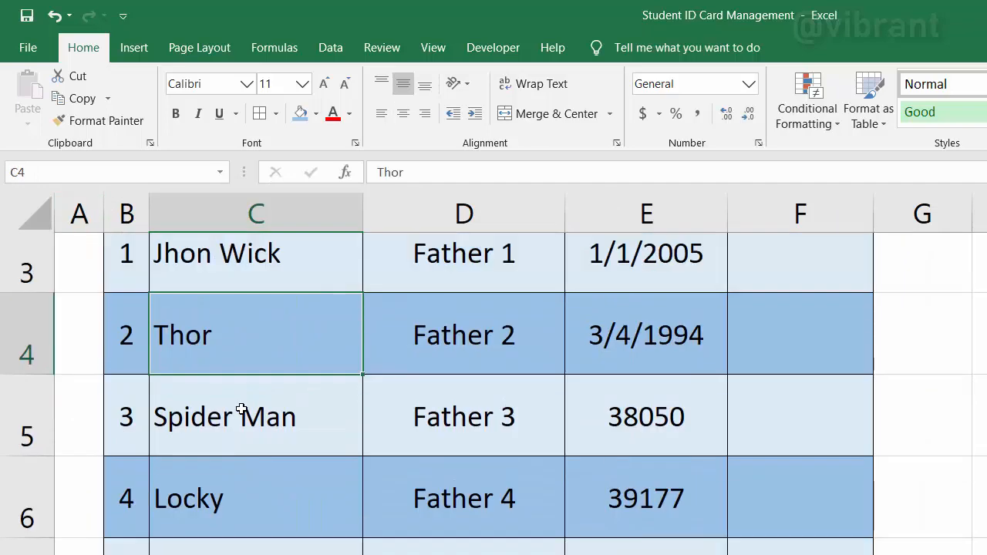
pyautogui.scroll(-1, 241, 409)
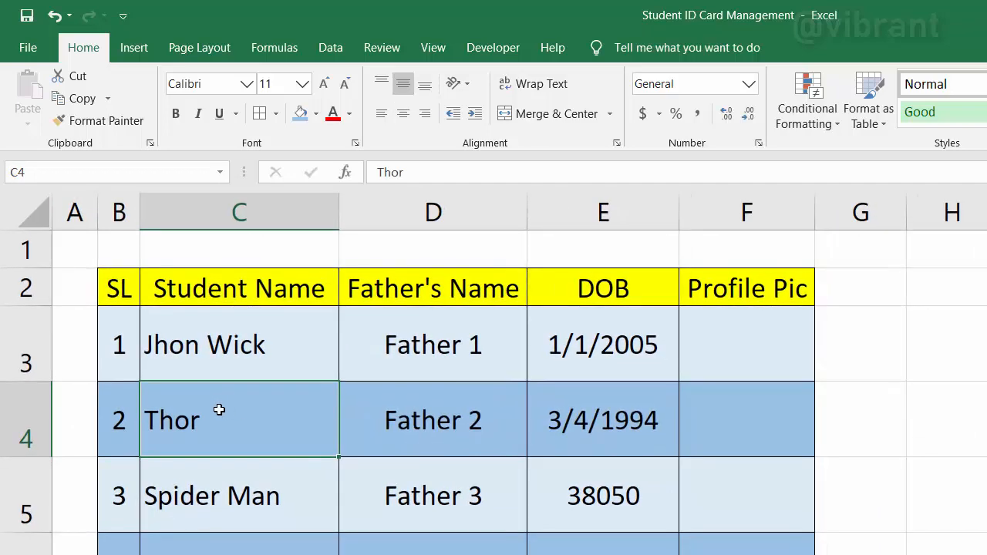
pyautogui.scroll(-1, 537, 395)
pyautogui.click(661, 331)
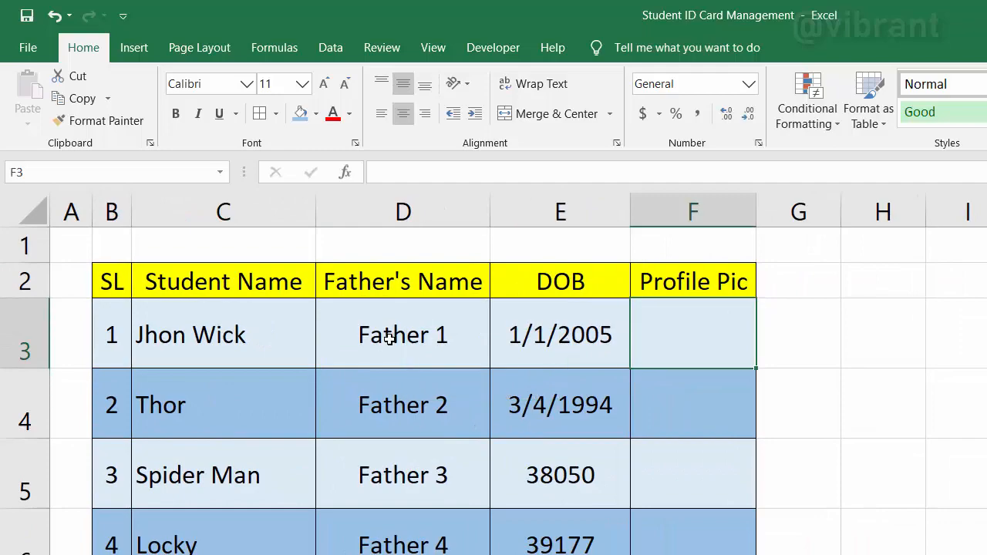
pyautogui.click(131, 48)
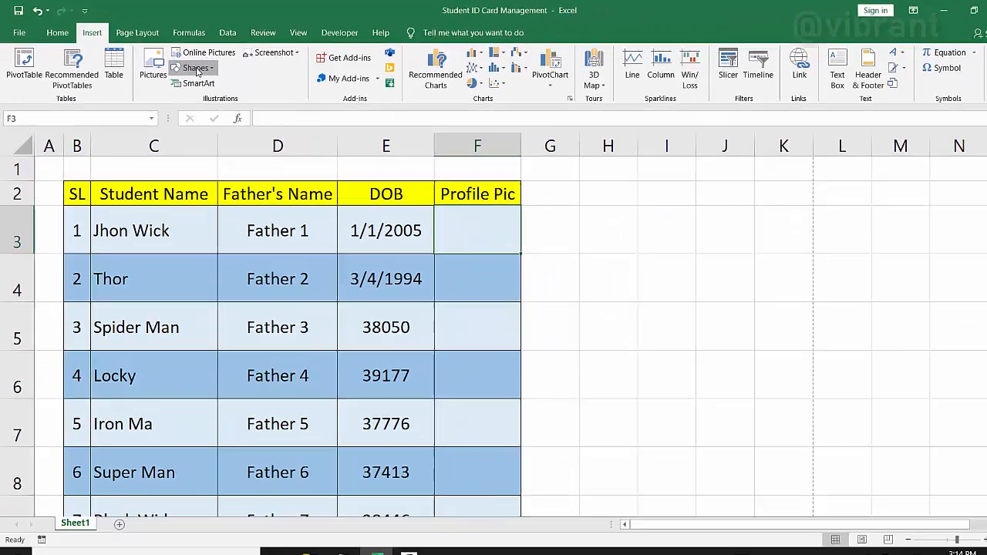
pyautogui.click(284, 98)
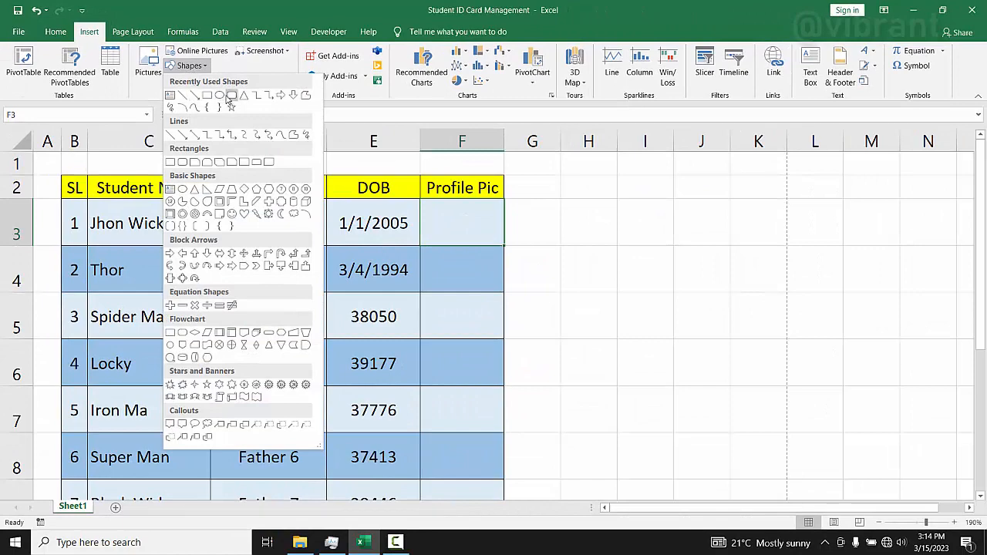
pyautogui.click(229, 96)
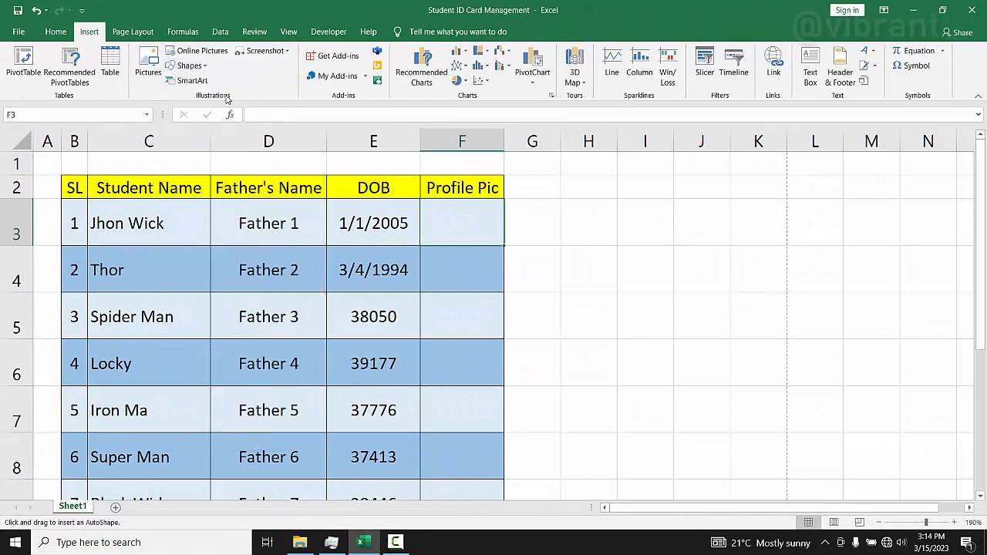
pyautogui.click(186, 67)
pyautogui.click(231, 96)
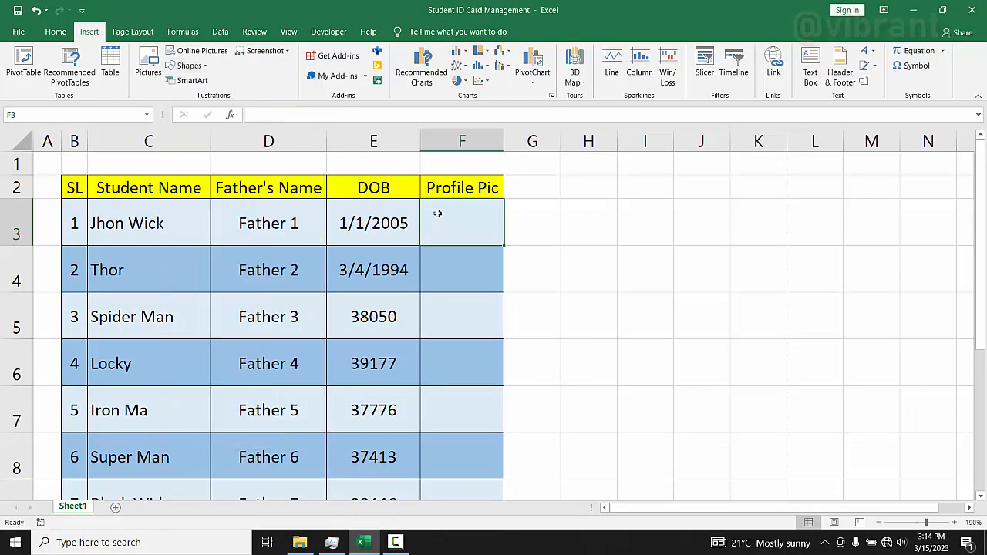
pyautogui.click(189, 65)
pyautogui.click(227, 96)
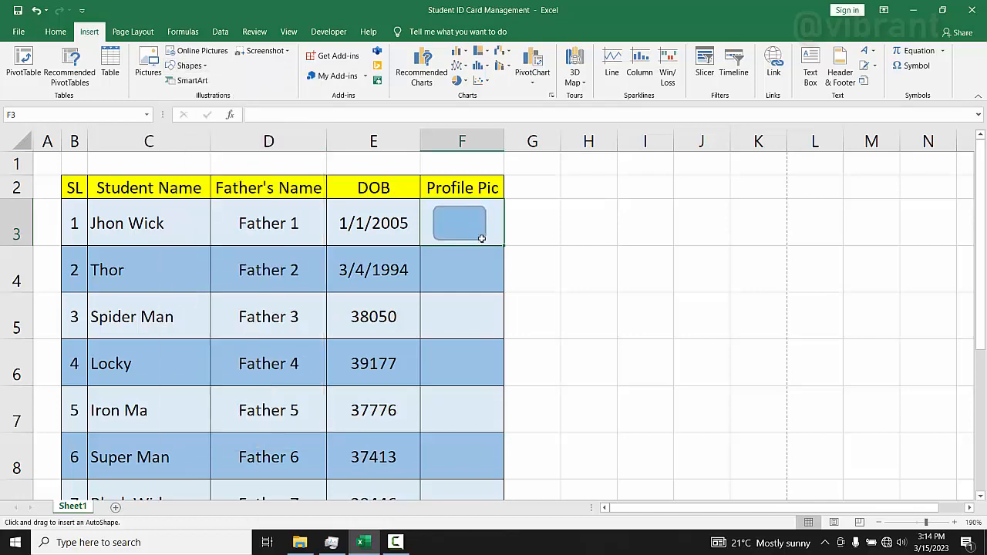
pyautogui.moveTo(482, 238); pyautogui.dragTo(485, 239)
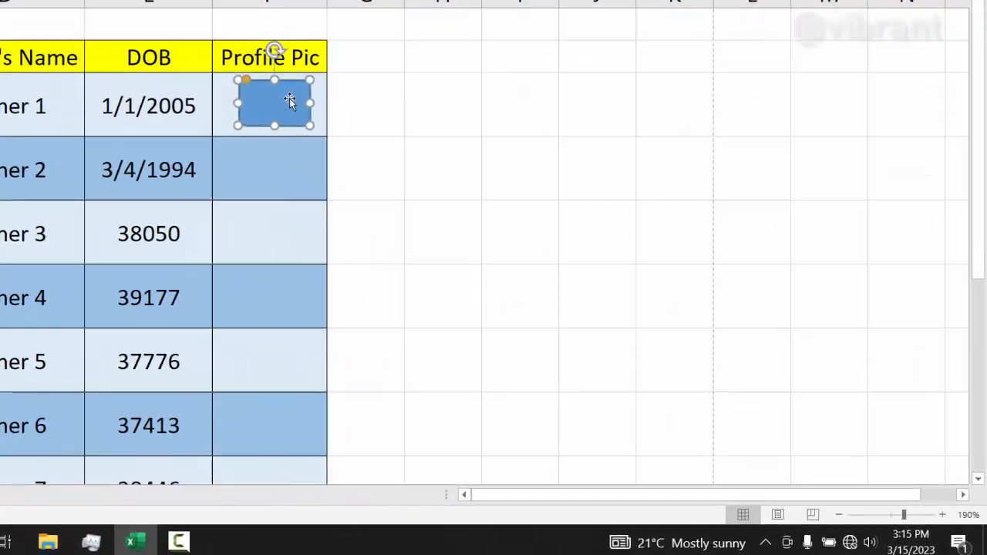
pyautogui.moveTo(285, 100); pyautogui.dragTo(281, 99)
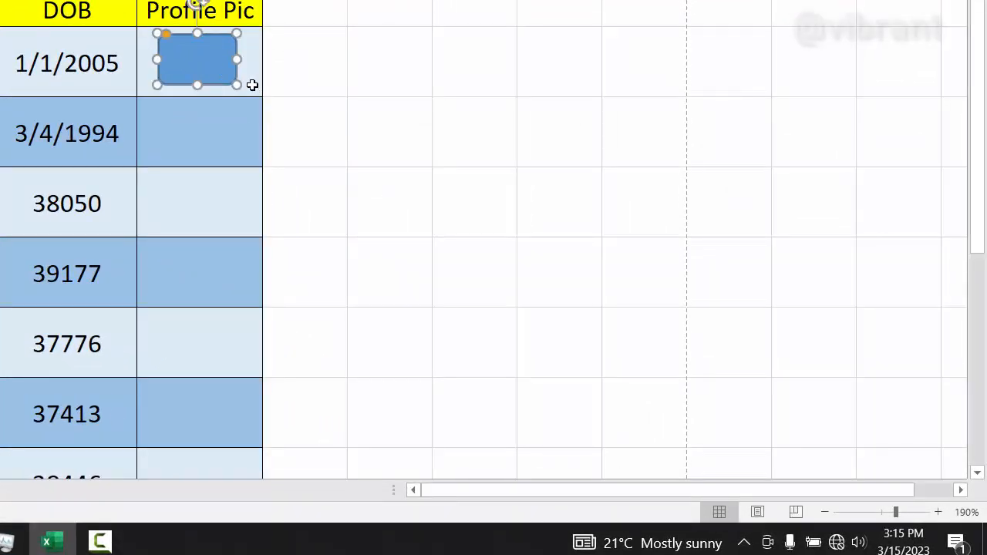
# Paste a copy of the rounded rectangle into cell F4
pyautogui.hotkey('ctrl', 'c')
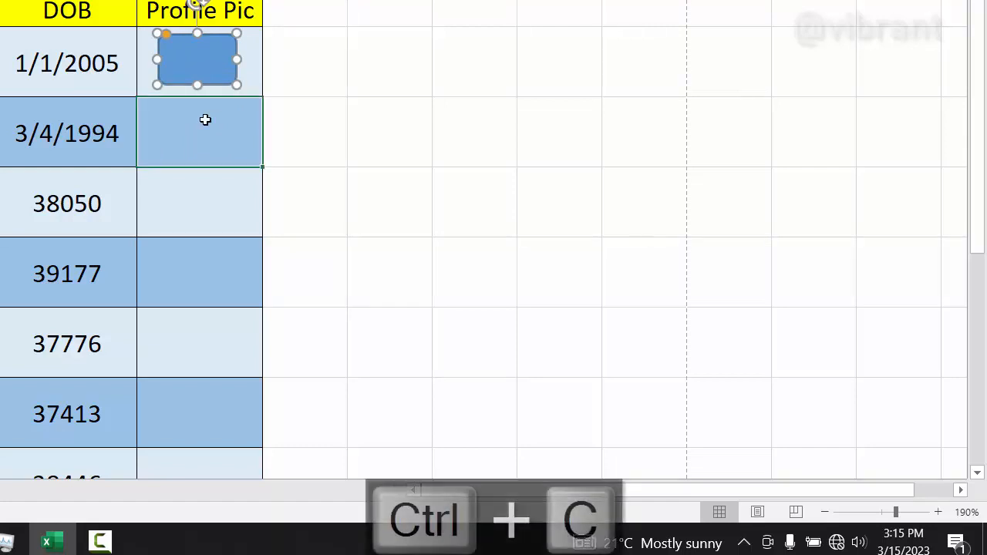
pyautogui.click(205, 117)
pyautogui.hotkey('ctrl', 'v')
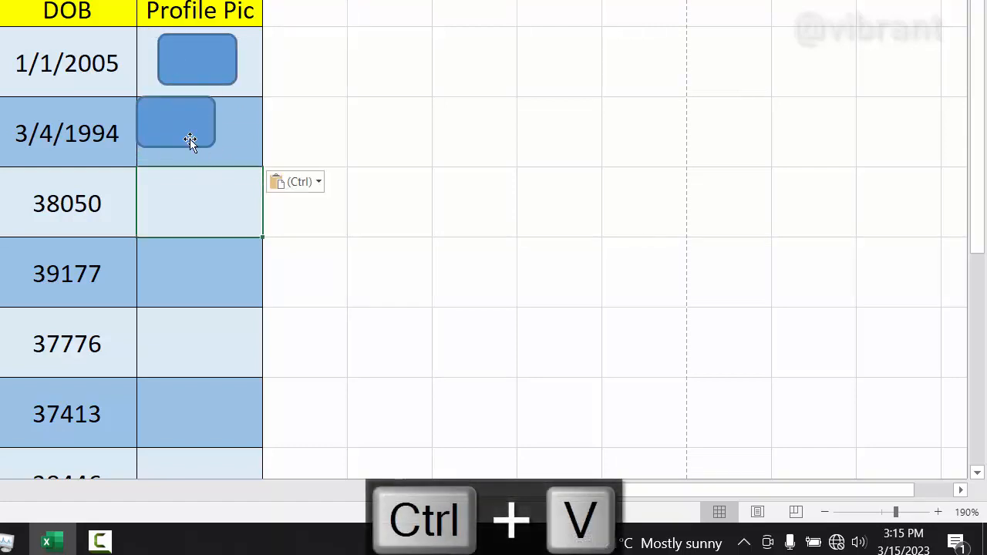
# Fill cell F3 with its rounded rectangle down the Profile Pic column through the last student row
pyautogui.click(202, 66)
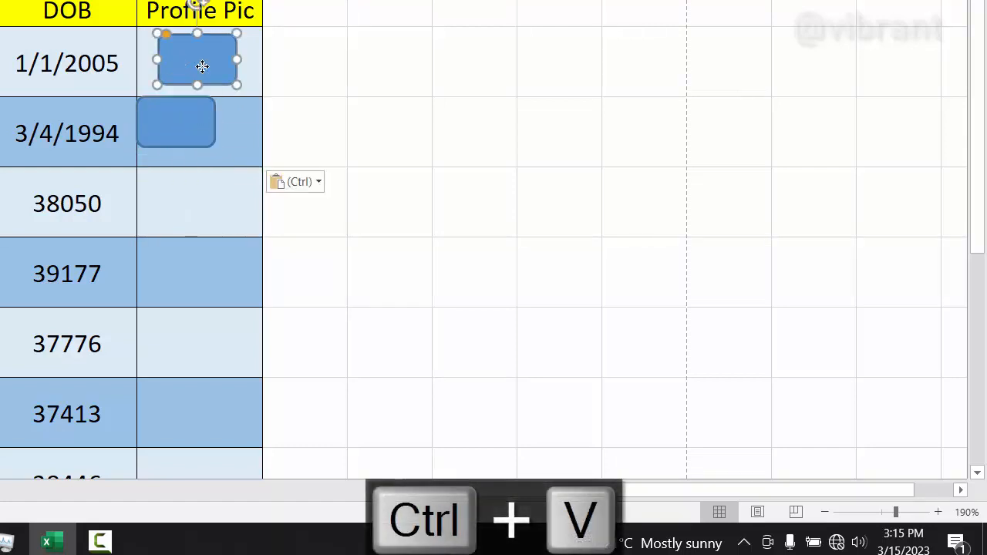
pyautogui.moveTo(254, 88); pyautogui.dragTo(231, 510)
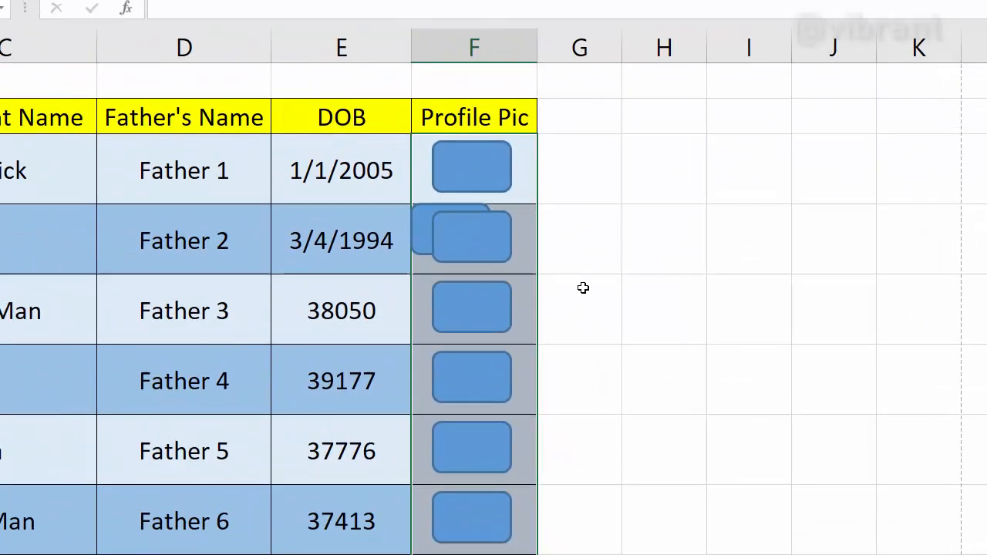
pyautogui.click(309, 42)
# Delete the extra, off-centre rounded rectangle overlapping the one in cell F4
pyautogui.click(544, 272)
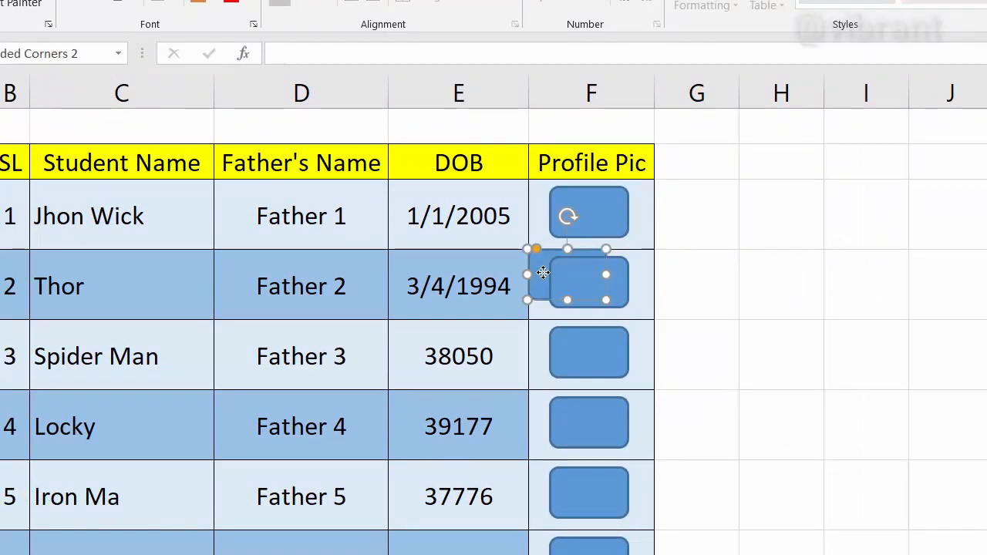
pyautogui.press('Delete')
pyautogui.click(755, 266)
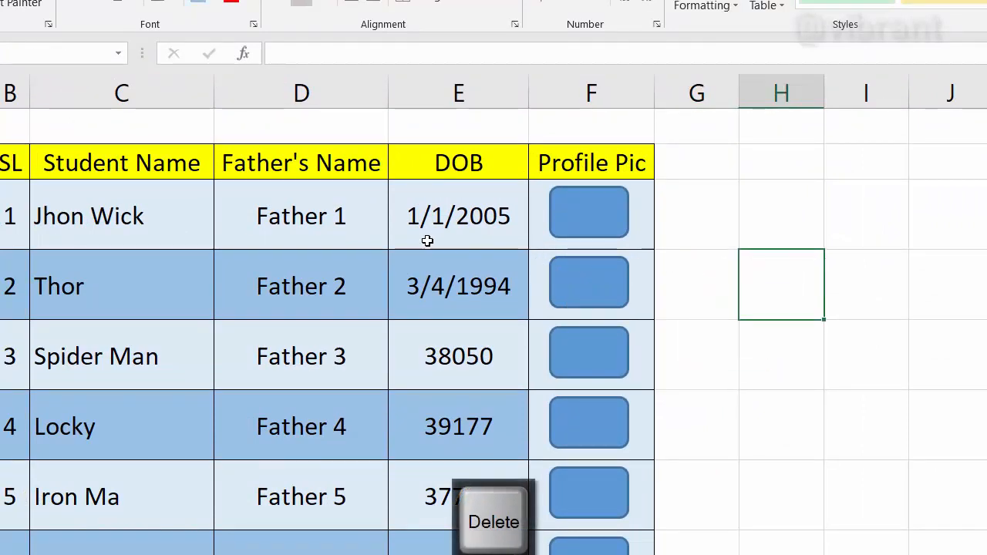
pyautogui.moveTo(467, 226); pyautogui.dragTo(481, 282)
pyautogui.hotkey('ctrl', 'c')
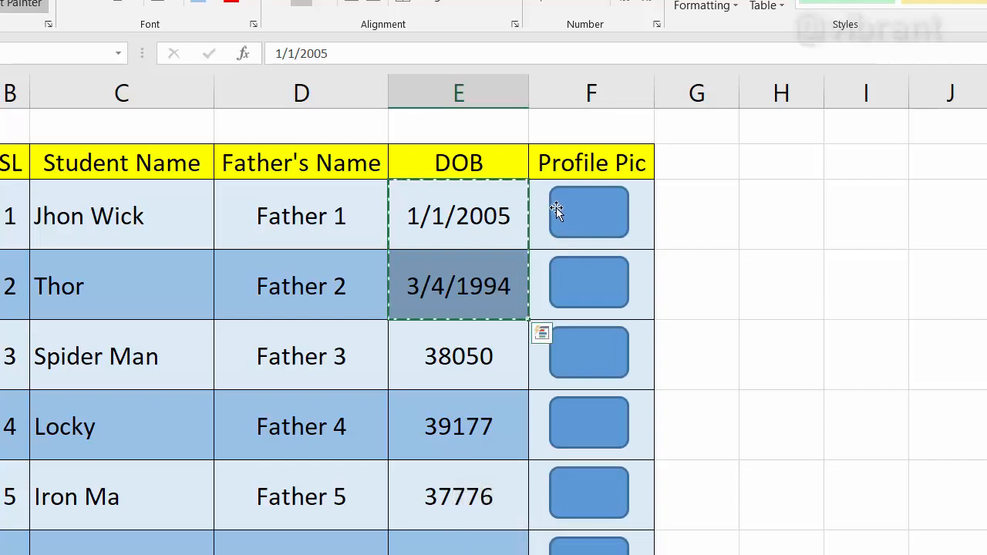
pyautogui.click(561, 215)
pyautogui.moveTo(561, 215); pyautogui.dragTo(553, 278)
pyautogui.hotkey('ctrl', 'z')
pyautogui.hotkey('ctrl', 'z')
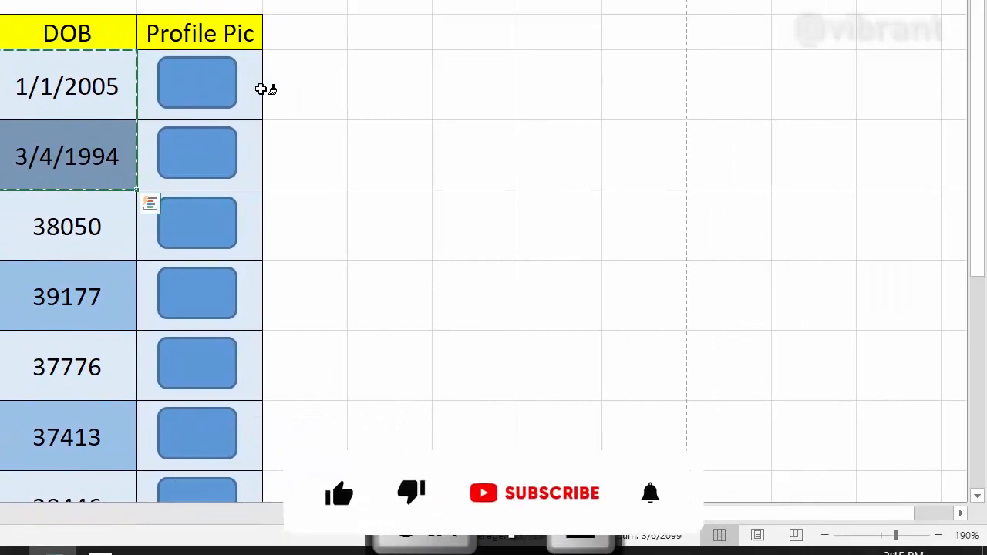
pyautogui.moveTo(634, 228); pyautogui.dragTo(618, 530)
pyautogui.moveTo(238, 405)
pyautogui.mouseDown()
pyautogui.moveTo(240, 505)
pyautogui.moveTo(250, 351)
pyautogui.mouseUp()
# Fill the rounded rectangle in cell F3 with the Avengers picture stored on the computer
pyautogui.click(376, 199)
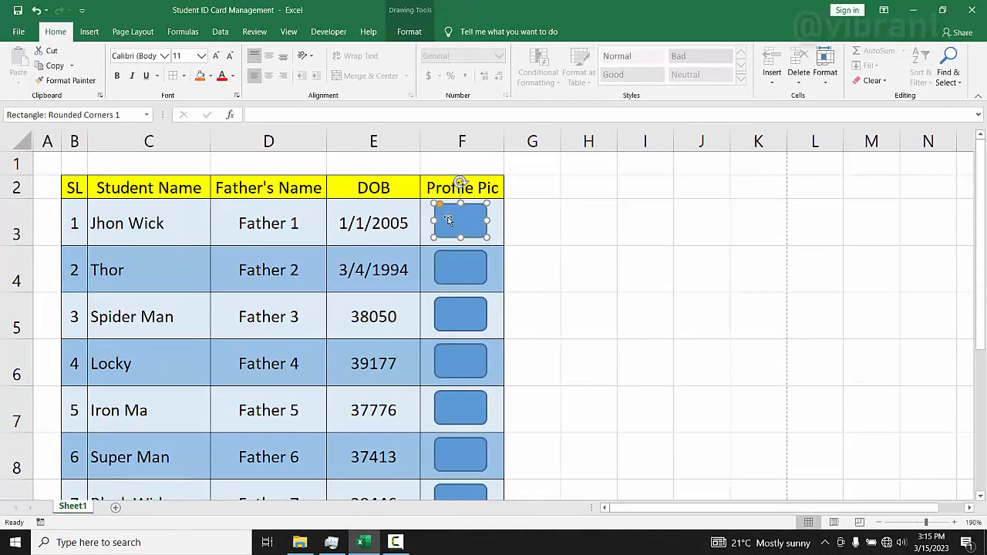
pyautogui.rightClick(448, 219)
pyautogui.click(484, 195)
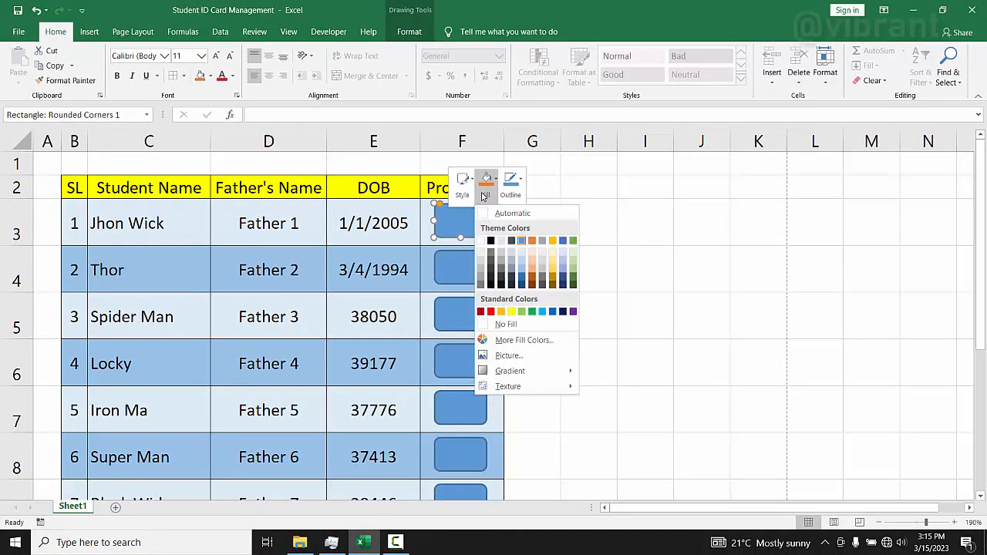
pyautogui.click(524, 360)
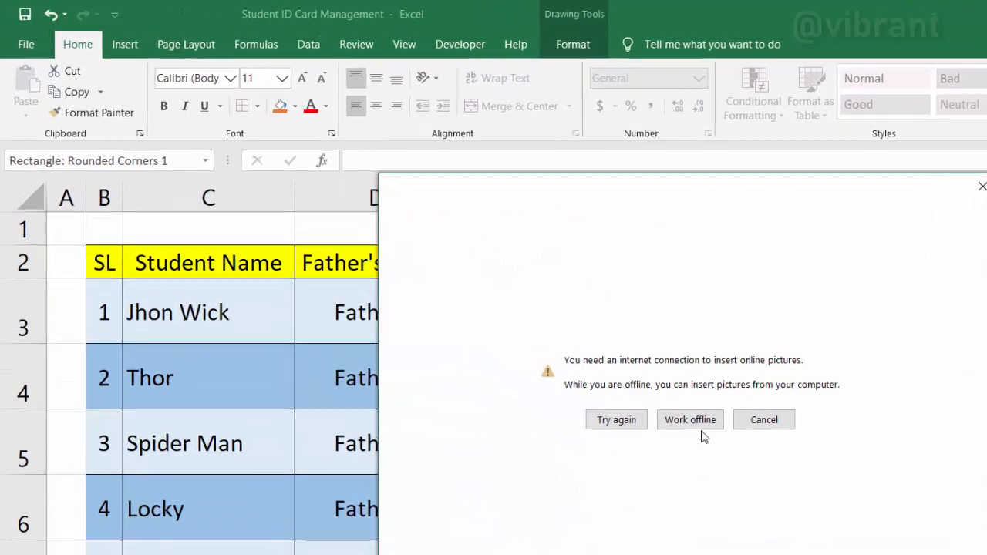
pyautogui.click(494, 303)
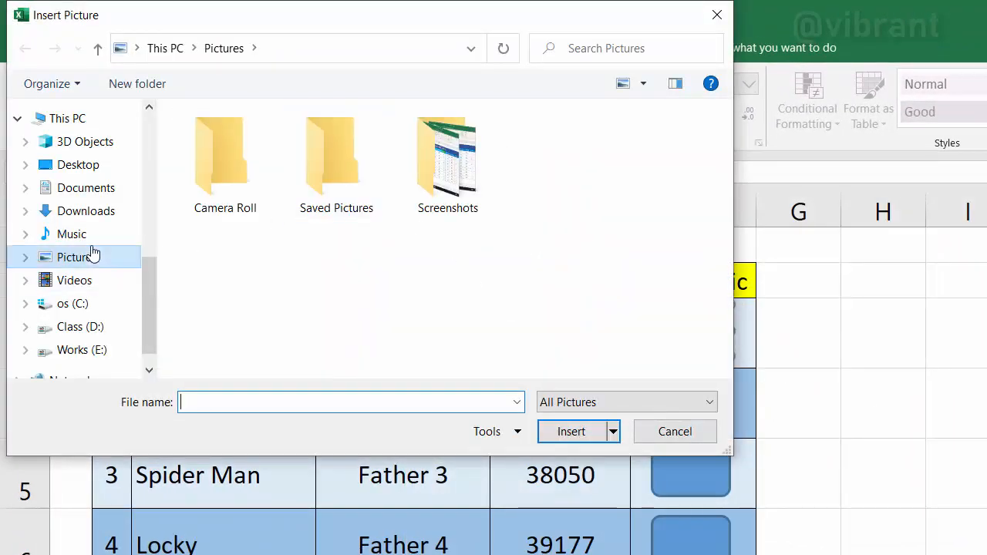
pyautogui.click(97, 262)
pyautogui.scroll(1, 119, 264)
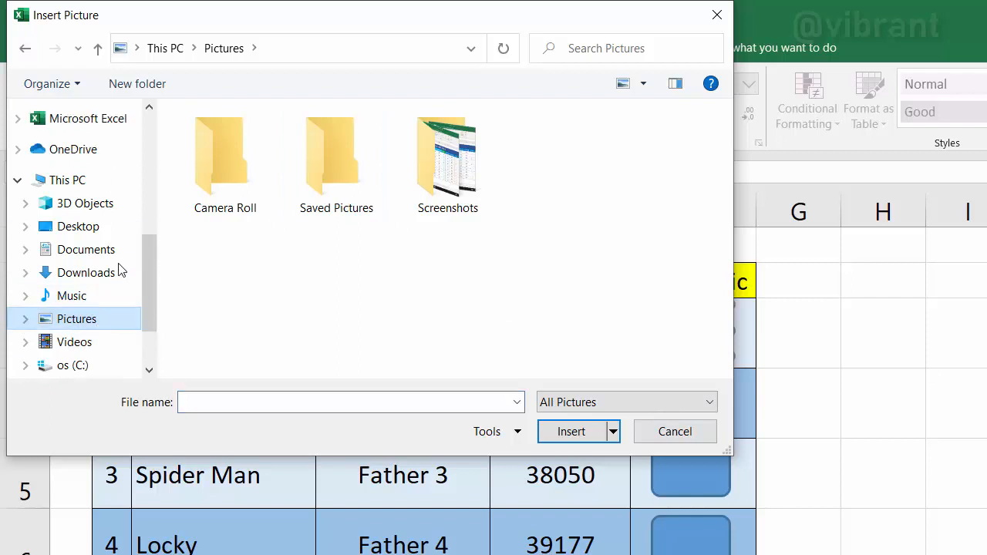
pyautogui.click(114, 250)
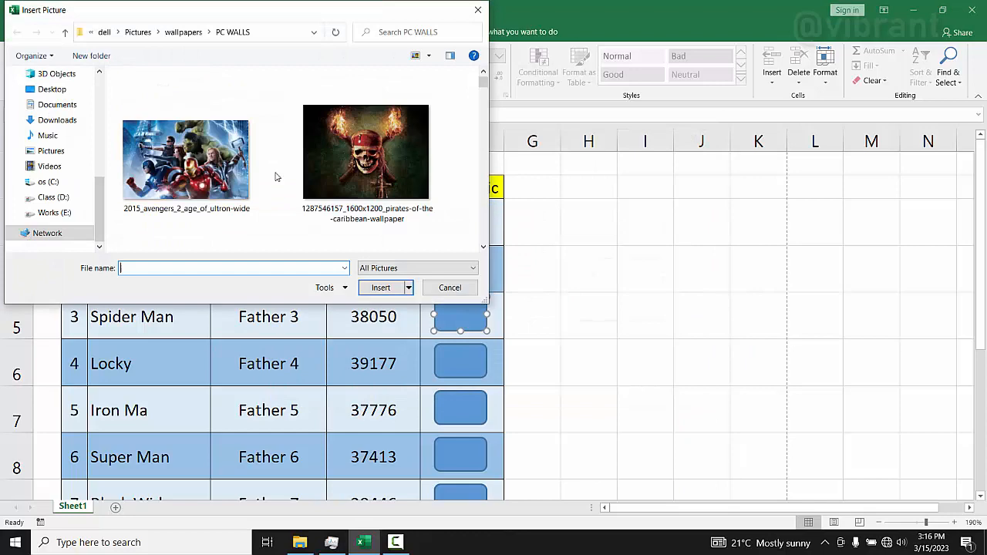
# Fill the rounded rectangle in cell F5 with the orange car picture and the one in F6 with the football picture from PC WALLS
pyautogui.scroll(-6, 278, 178)
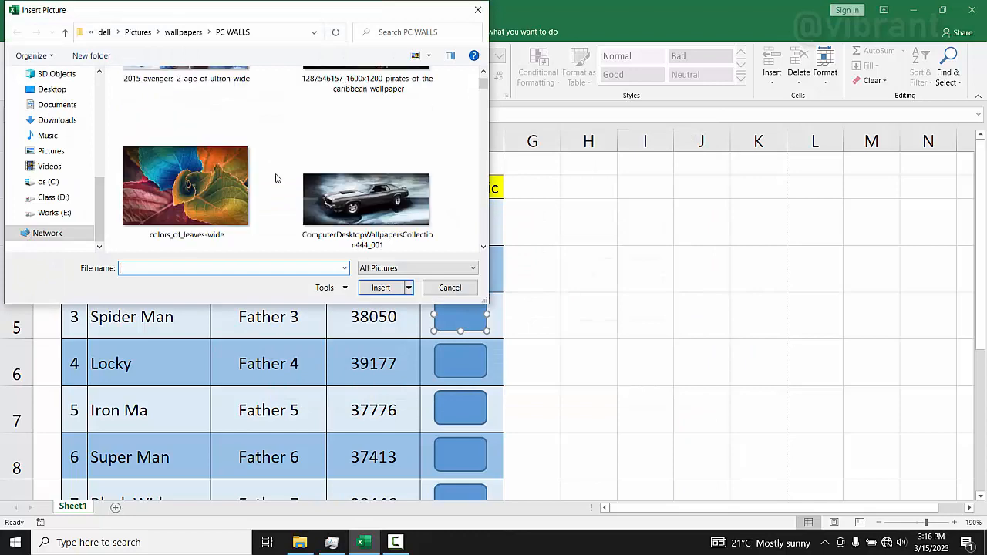
pyautogui.doubleClick(198, 186)
pyautogui.rightClick(451, 364)
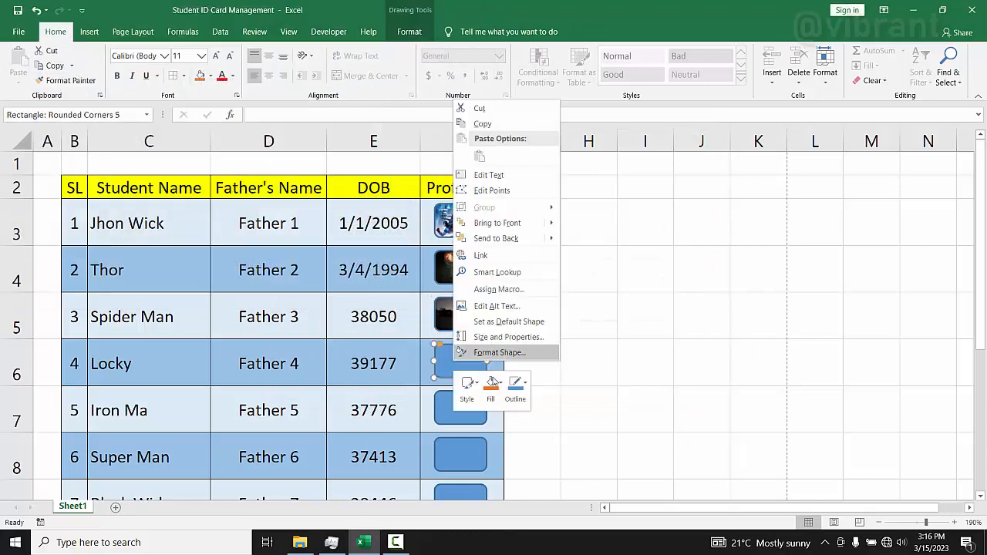
pyautogui.click(493, 388)
pyautogui.click(517, 337)
pyautogui.click(502, 298)
pyautogui.scroll(-5, 374, 163)
pyautogui.scroll(-6, 375, 164)
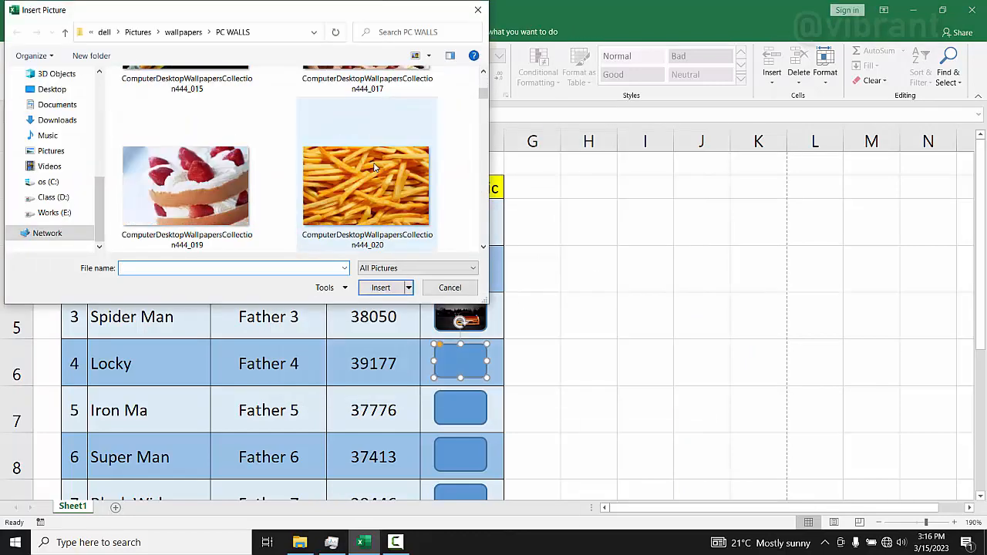
pyautogui.click(232, 181)
pyautogui.click(381, 287)
# Fill the rounded rectangle in cell F7 with the small brown animal picture from the PC WALLS folder
pyautogui.scroll(-1, 440, 305)
pyautogui.rightClick(455, 312)
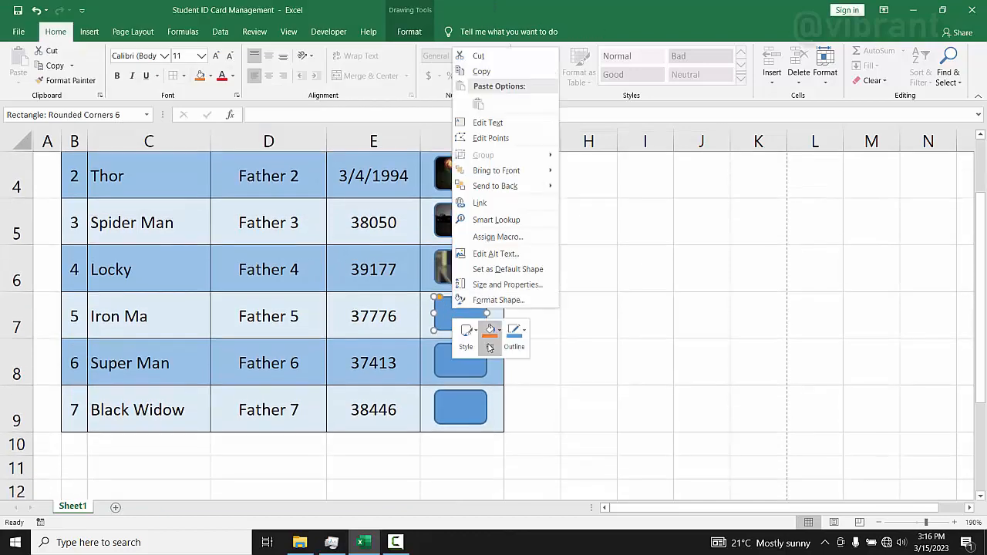
pyautogui.click(489, 331)
pyautogui.click(513, 280)
pyautogui.click(489, 299)
pyautogui.scroll(-8, 319, 193)
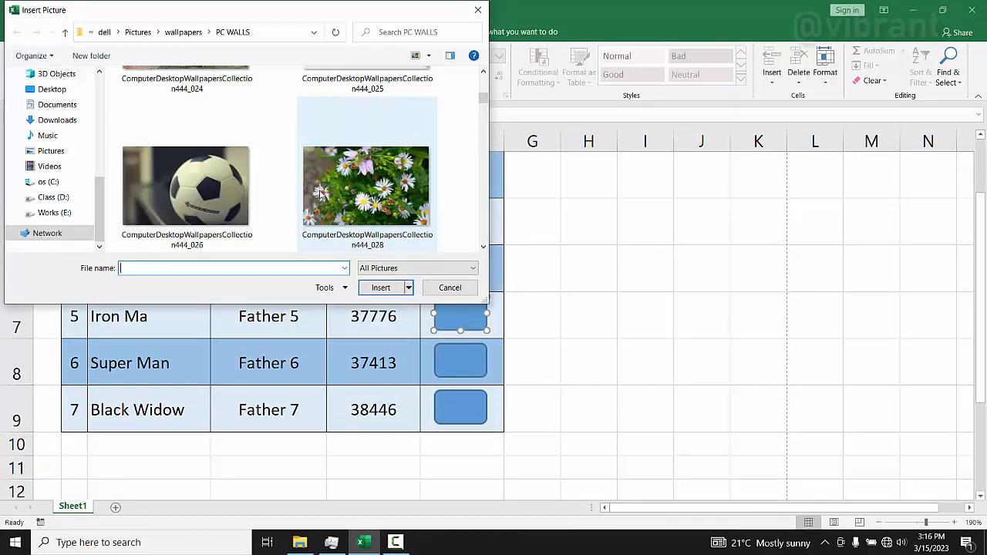
pyautogui.click(320, 190)
pyautogui.click(381, 287)
# Fill the rounded rectangle in cell F8 with the red berries picture 34315 from the high resolution wall papers folder
pyautogui.rightClick(461, 360)
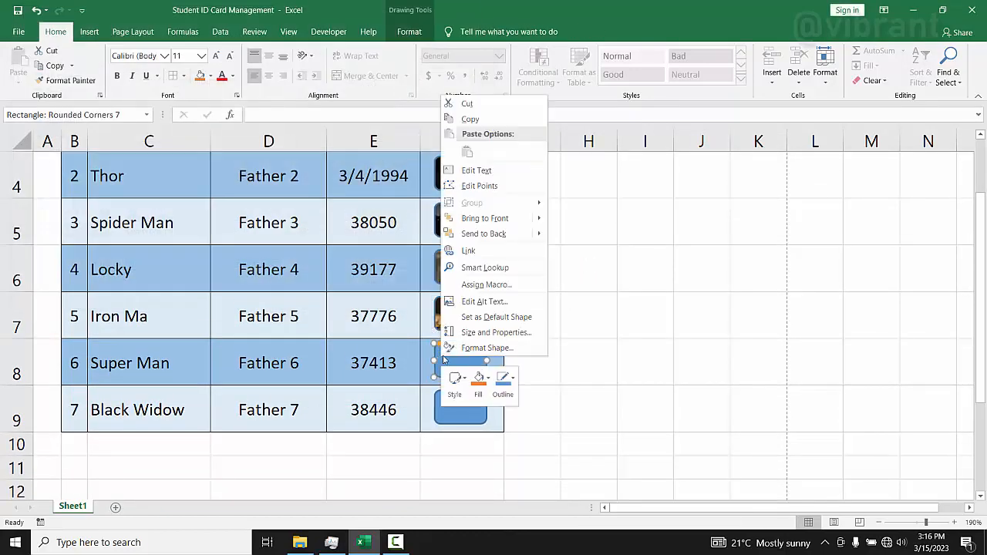
pyautogui.click(489, 378)
pyautogui.click(509, 347)
pyautogui.click(181, 33)
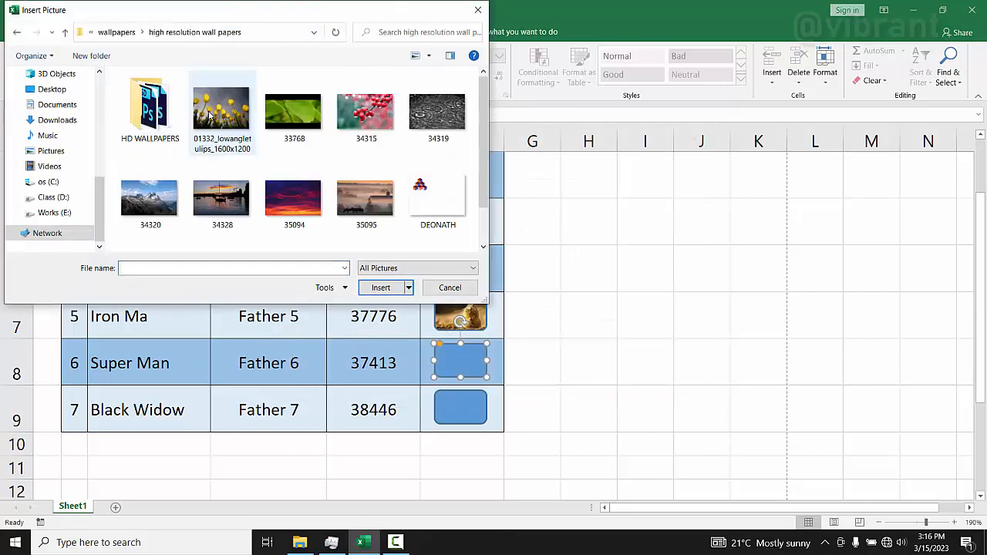
pyautogui.click(368, 139)
pyautogui.click(381, 287)
# Fill the last rounded rectangle, in cell F9, with a dark scene picture from the full hd wallpapers folder
pyautogui.rightClick(452, 399)
pyautogui.click(489, 425)
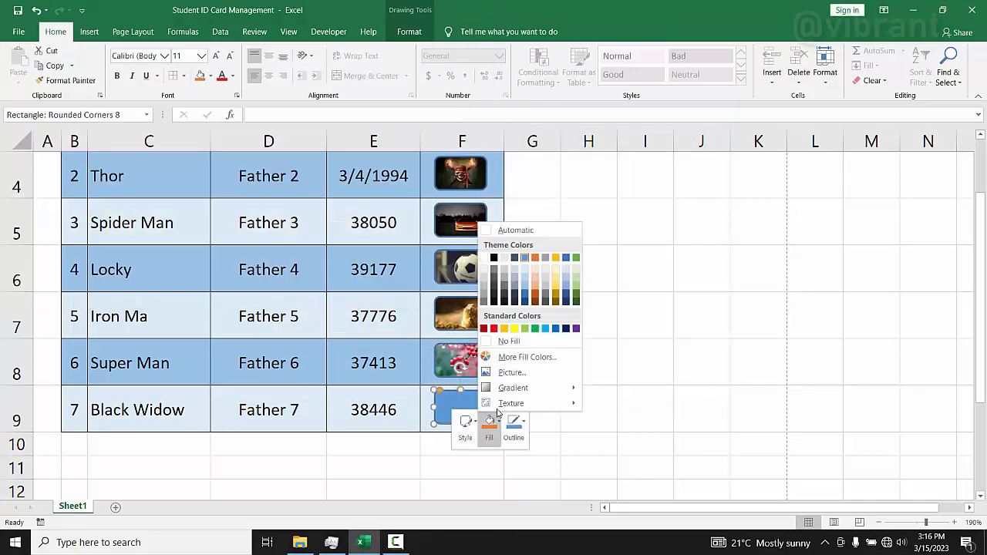
pyautogui.click(507, 370)
pyautogui.click(480, 295)
pyautogui.click(174, 33)
pyautogui.doubleClick(162, 93)
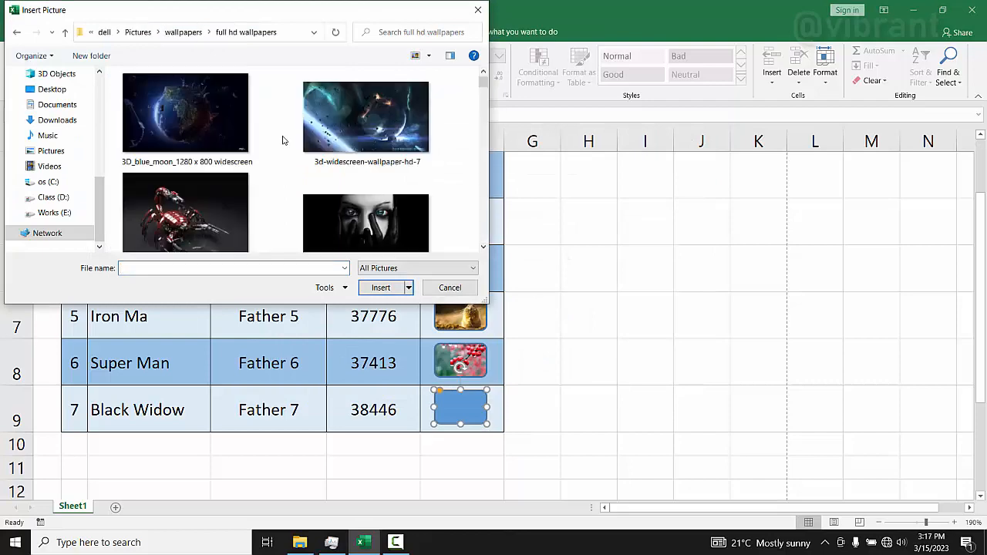
pyautogui.scroll(-3, 221, 193)
pyautogui.click(189, 185)
pyautogui.click(378, 286)
pyautogui.click(599, 271)
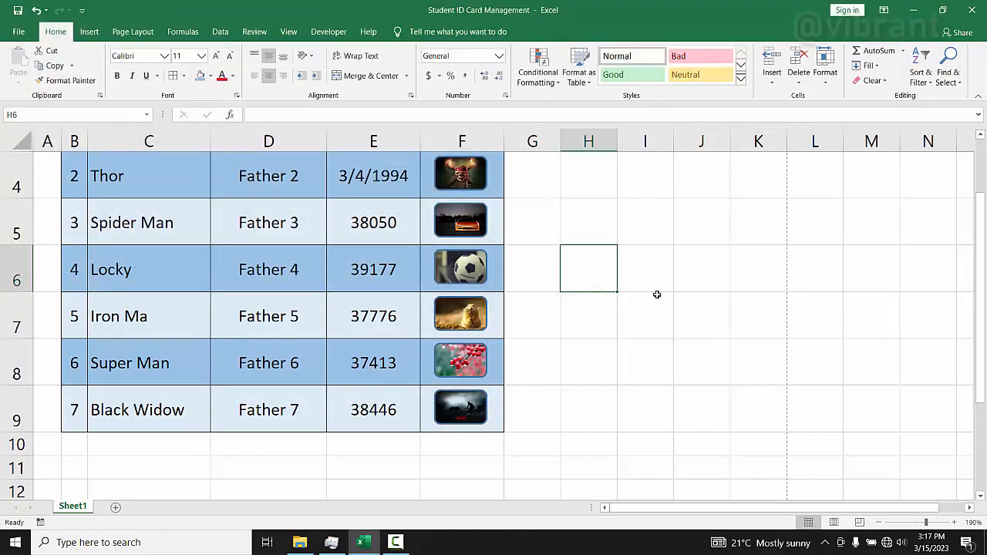
# Insert three blank rows above row 1 to make room over the student table
pyautogui.scroll(1, 656, 294)
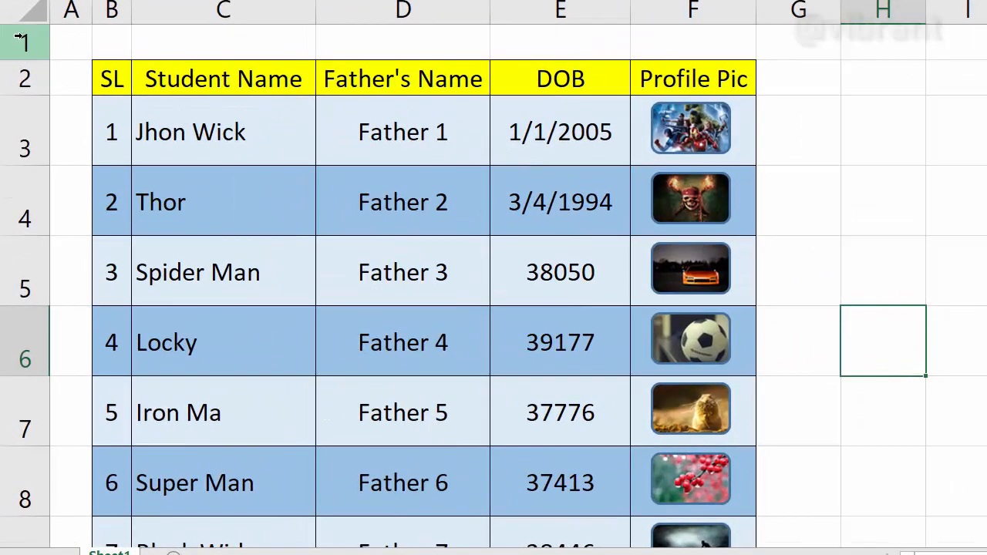
pyautogui.click(18, 35)
pyautogui.hotkey('ctrl', 'shift', '=')
pyautogui.hotkey('ctrl', 'shift', '=')
pyautogui.hotkey('ctrl', 'shift', '=')
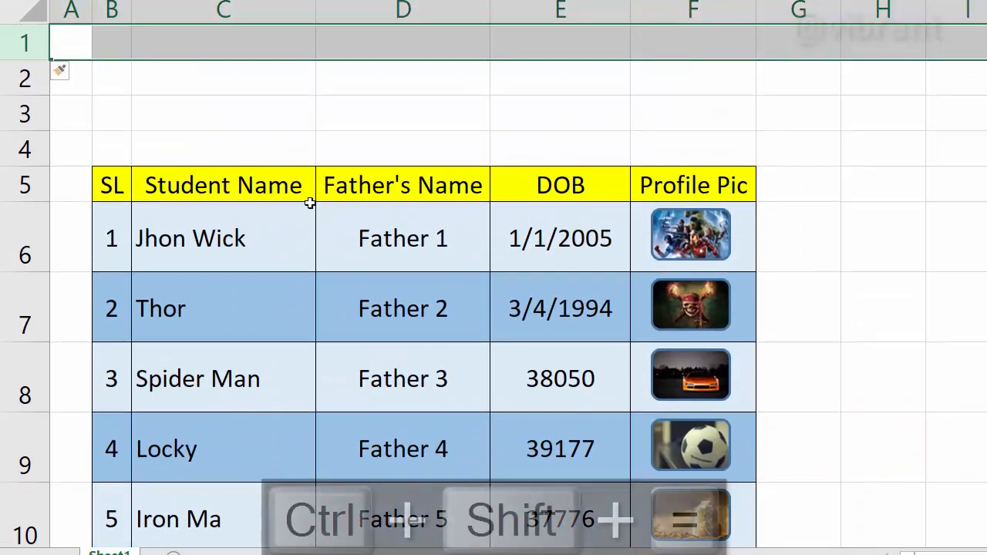
pyautogui.click(172, 110)
pyautogui.click(320, 98)
pyautogui.click(516, 61)
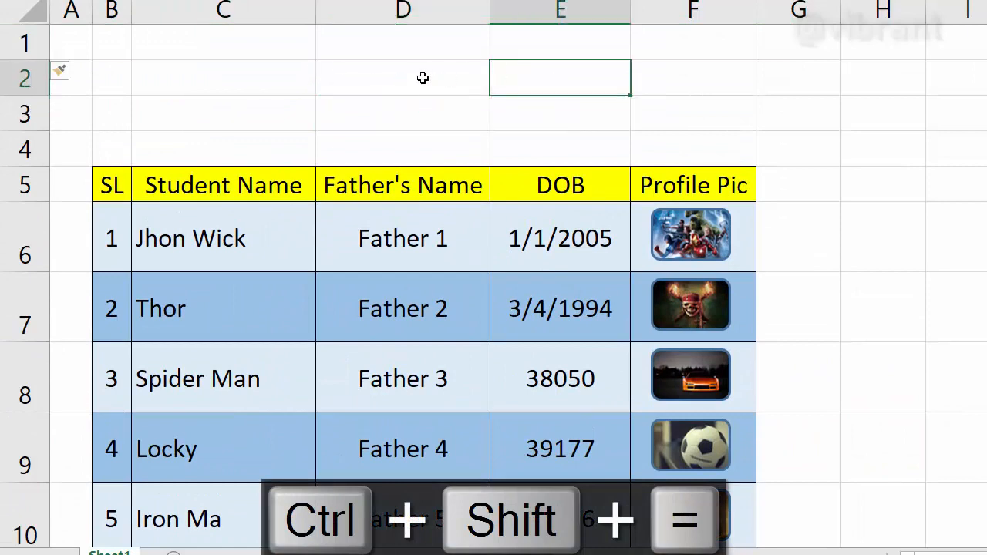
# Merge and centre cells B2:F3 above the student table
pyautogui.moveTo(115, 66); pyautogui.dragTo(677, 108)
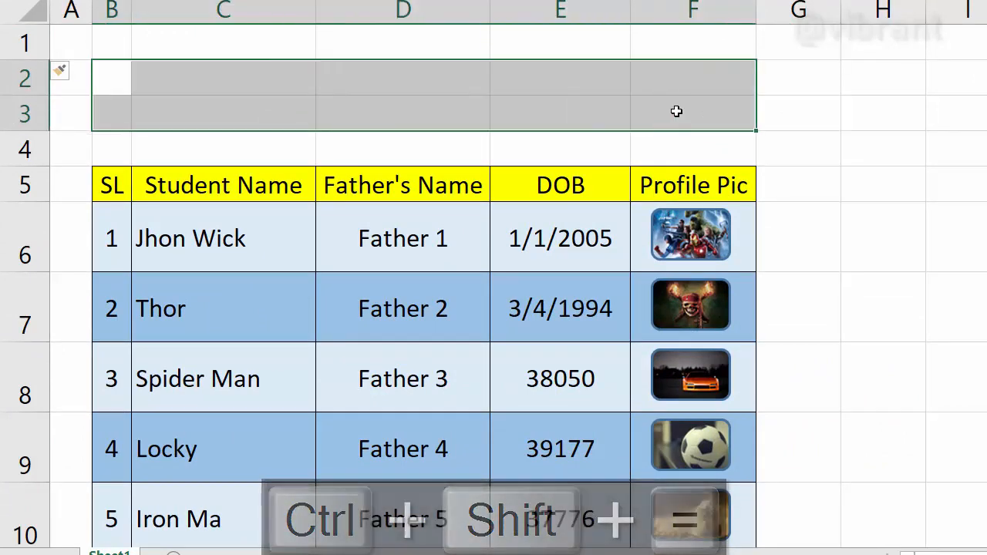
pyautogui.hotkey('alt', 'h')
pyautogui.press('m')
pyautogui.press('c')
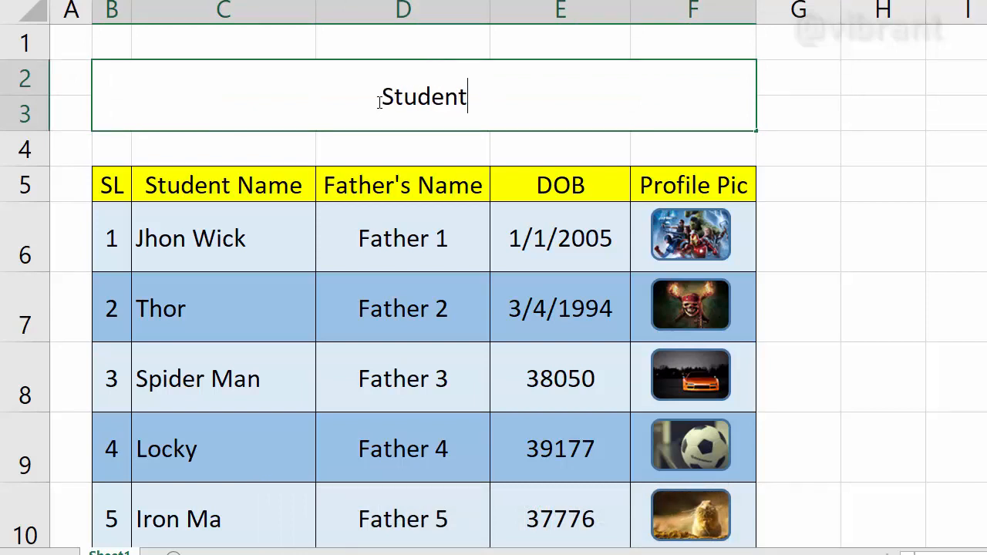
# Enter the title "Student ID Card Management" in the merged cell B2
pyautogui.write('Student ID ')
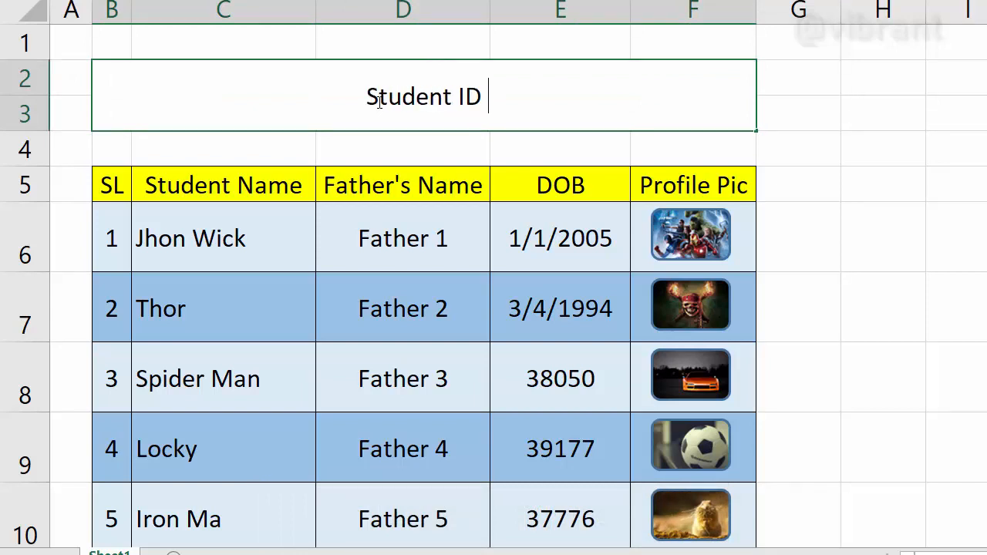
pyautogui.write('Card Ma')
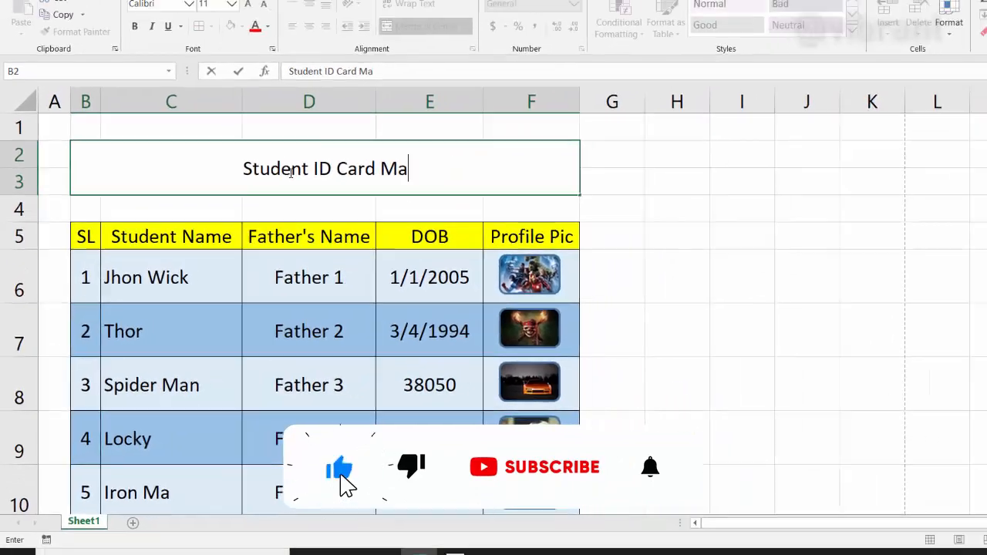
pyautogui.write('nagement')
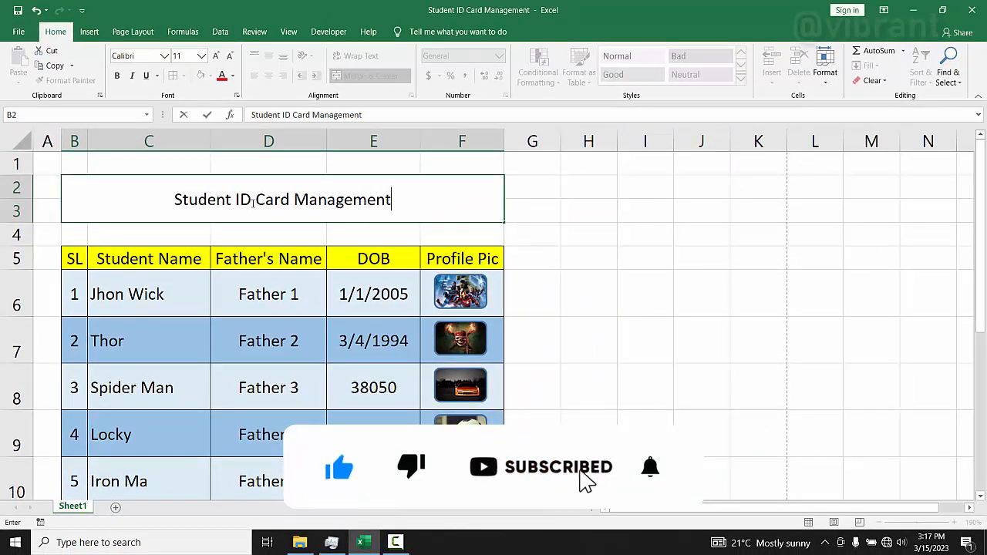
pyautogui.press('Return')
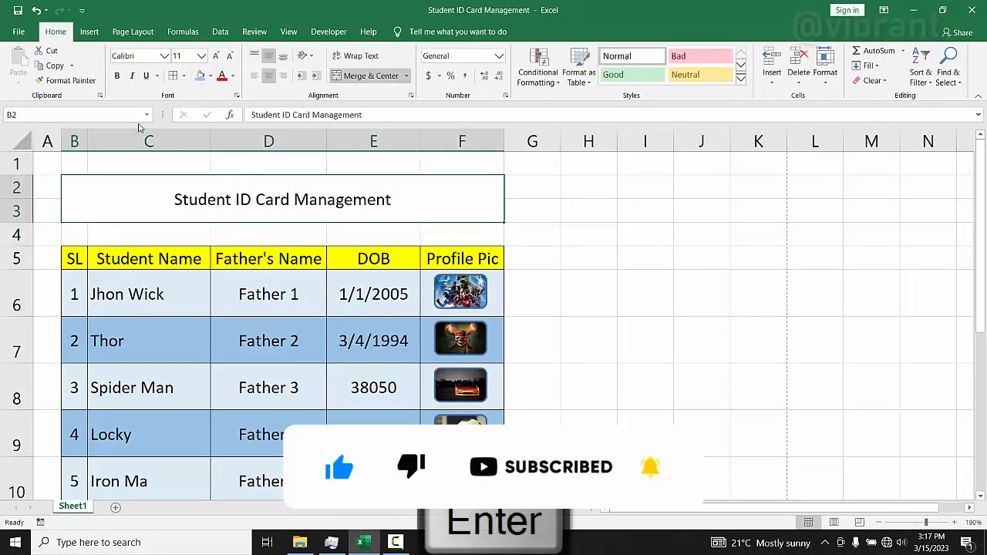
# Give the title cell B2 a light blue fill and a white font colour
pyautogui.click(200, 74)
pyautogui.click(211, 77)
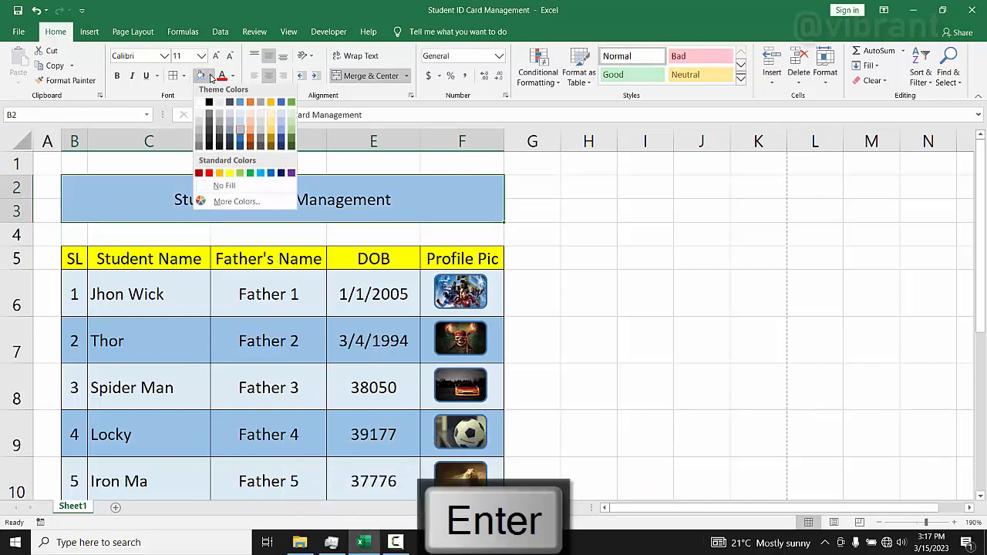
pyautogui.click(261, 172)
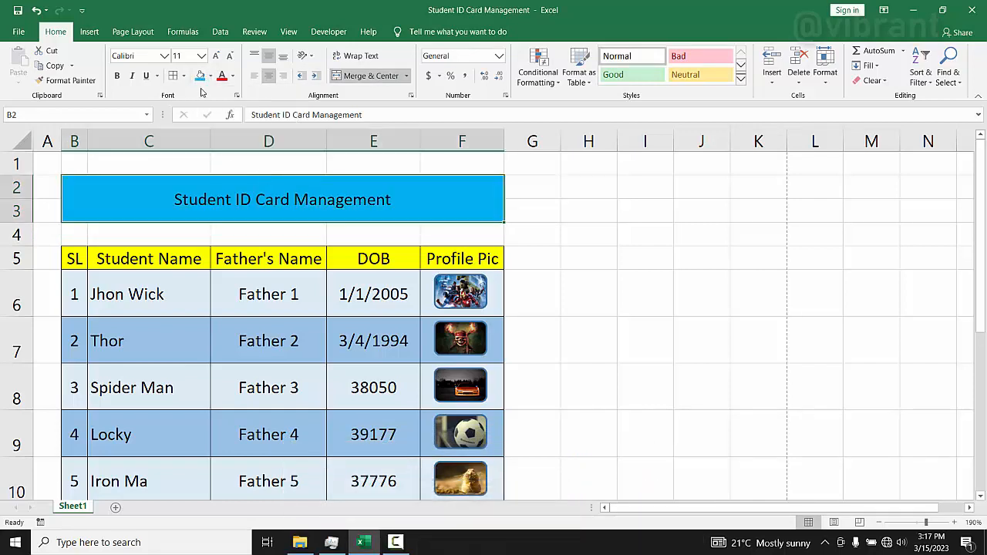
pyautogui.click(233, 77)
pyautogui.click(224, 121)
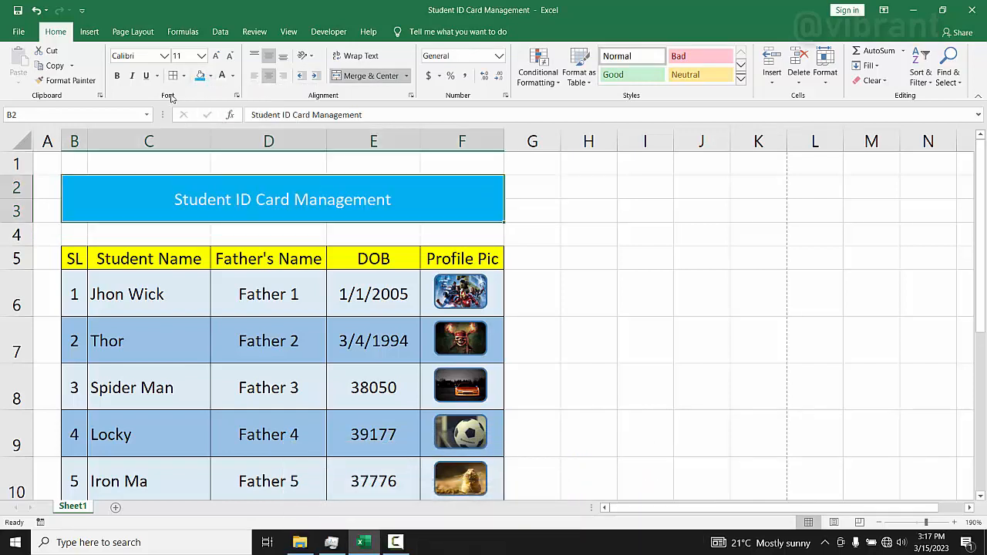
# Format the title in B2 as bold, size 16, in the Aparajita font
pyautogui.click(214, 61)
pyautogui.click(215, 60)
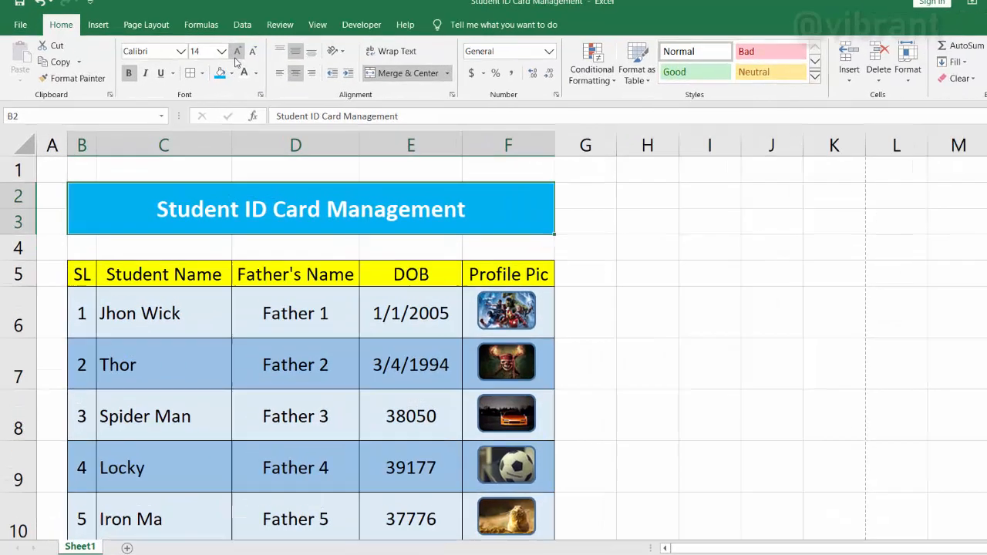
pyautogui.click(215, 61)
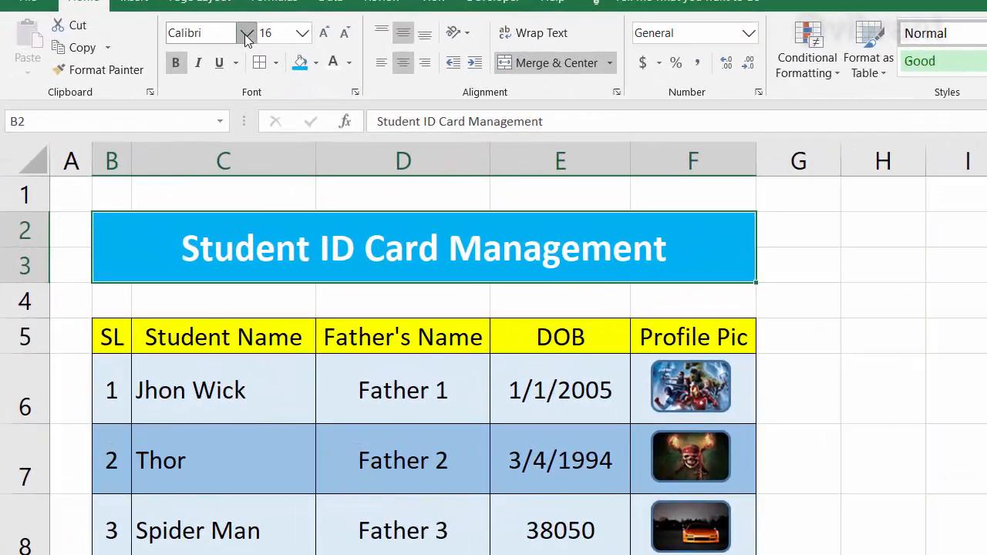
pyautogui.click(245, 34)
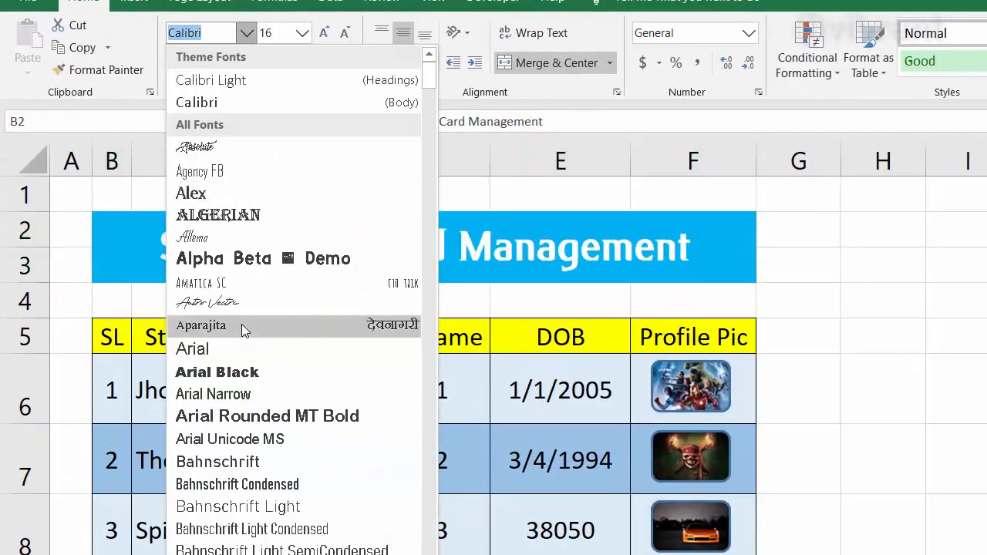
pyautogui.click(242, 325)
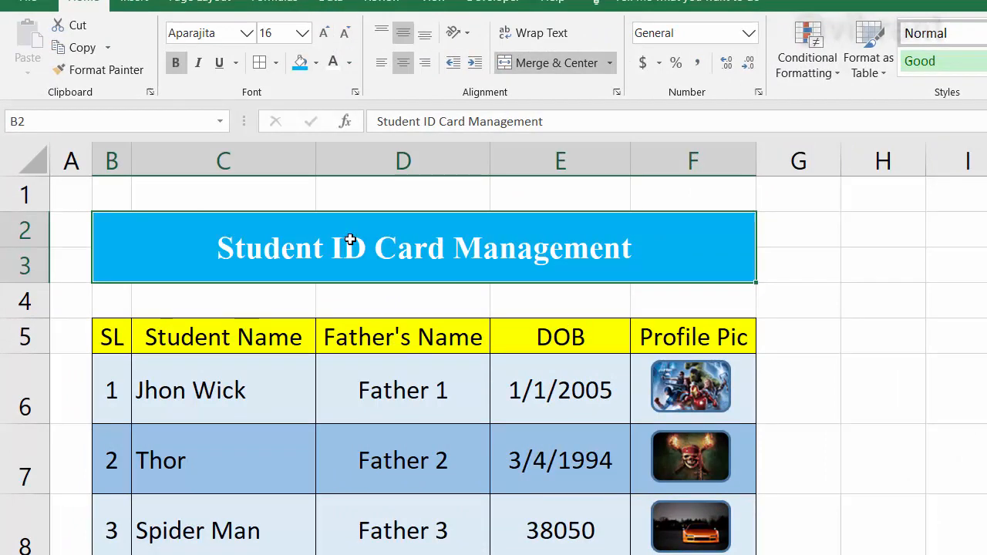
# Insert two blank columns before column A and one blank row above the title banner
pyautogui.click(73, 154)
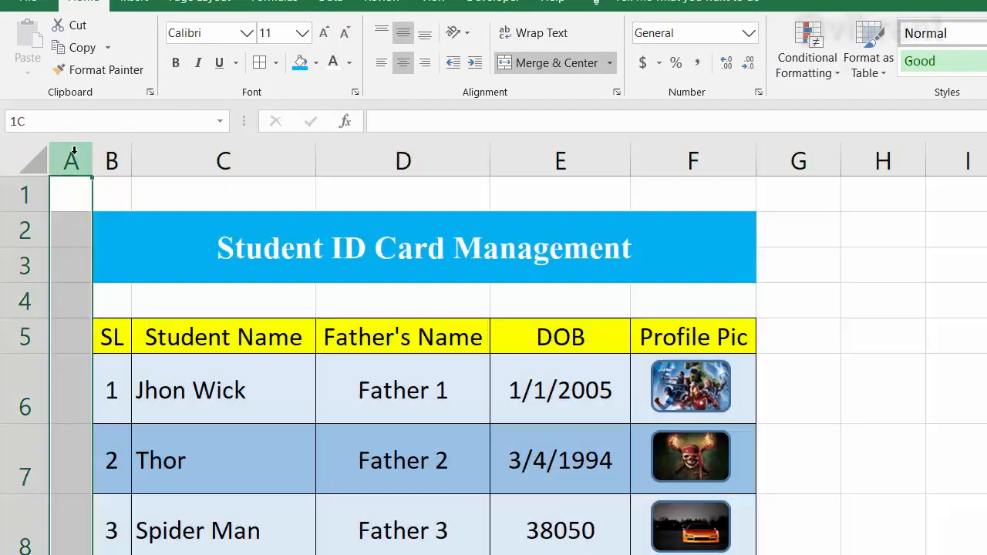
pyautogui.hotkey('ctrl', 'shift', '=')
pyautogui.hotkey('ctrl', 'shift', '=')
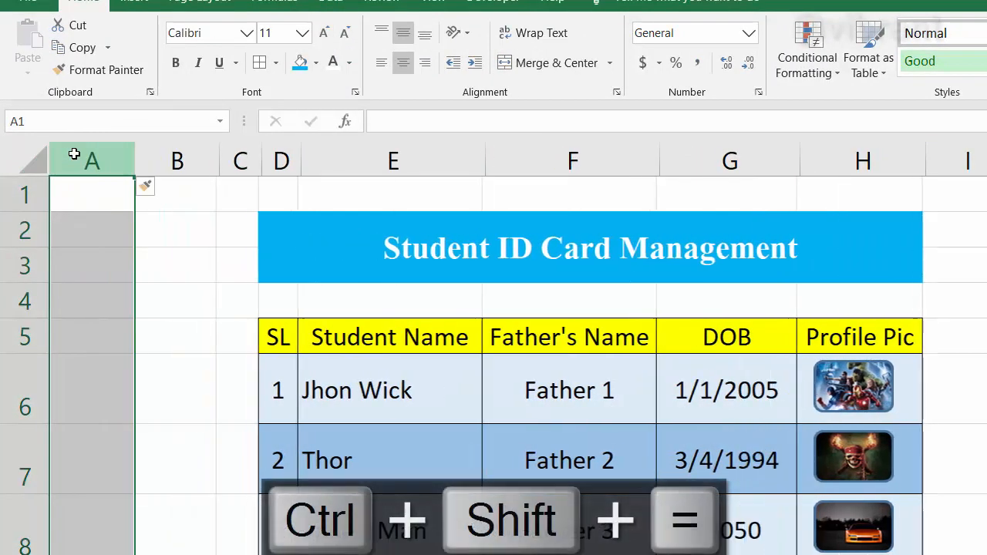
pyautogui.click(393, 264)
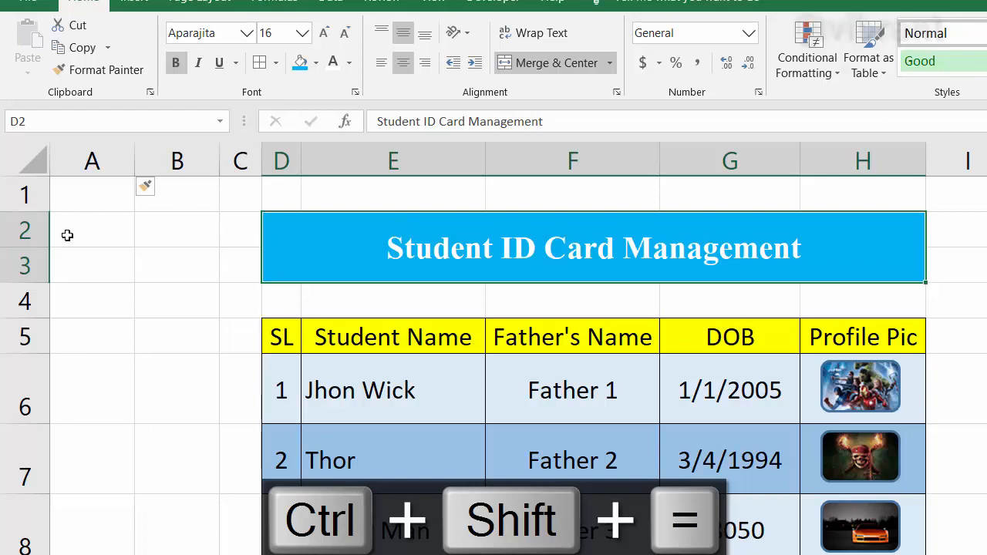
pyautogui.click(40, 228)
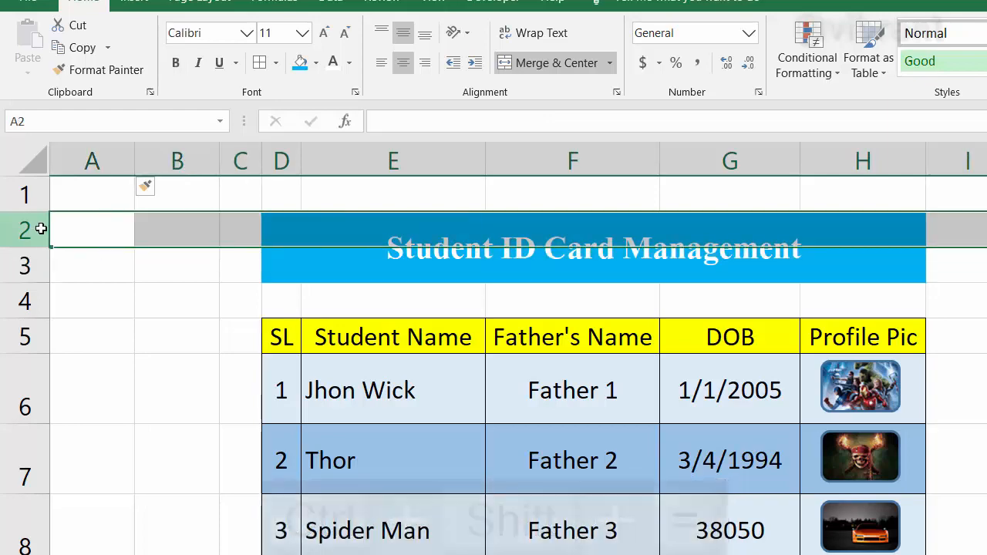
pyautogui.click(281, 229)
# Delete the extra blank column B and the blank row 1
pyautogui.click(177, 160)
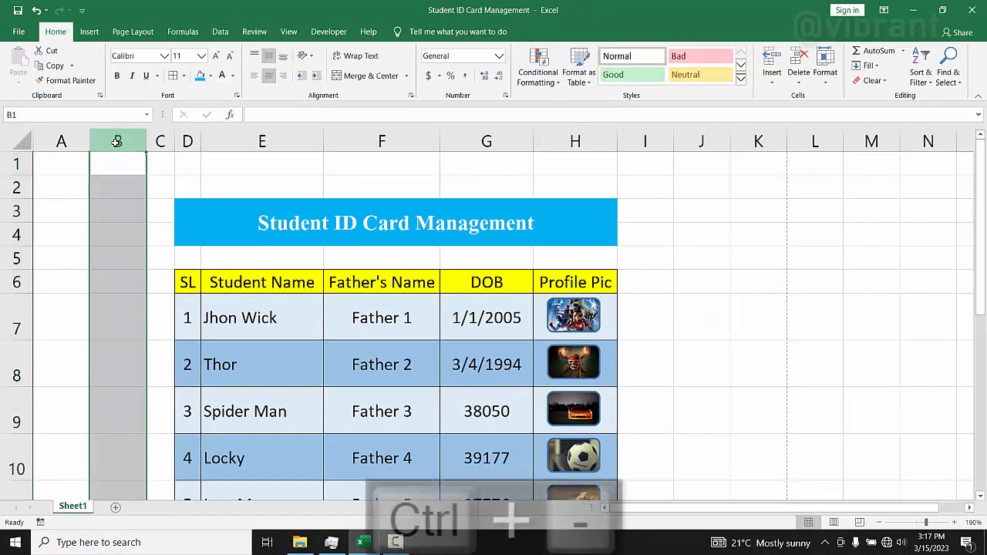
pyautogui.hotkey('ctrl', '-')
pyautogui.click(748, 245)
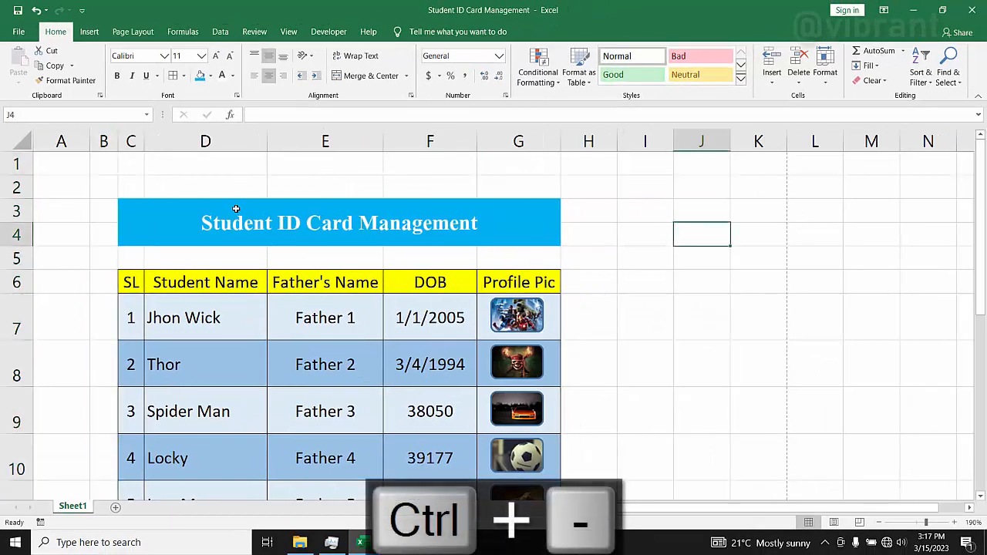
pyautogui.keyDown('ctrl'); pyautogui.scroll(-1, 246, 201); pyautogui.keyUp('ctrl')
pyautogui.scroll(-1, 245, 201)
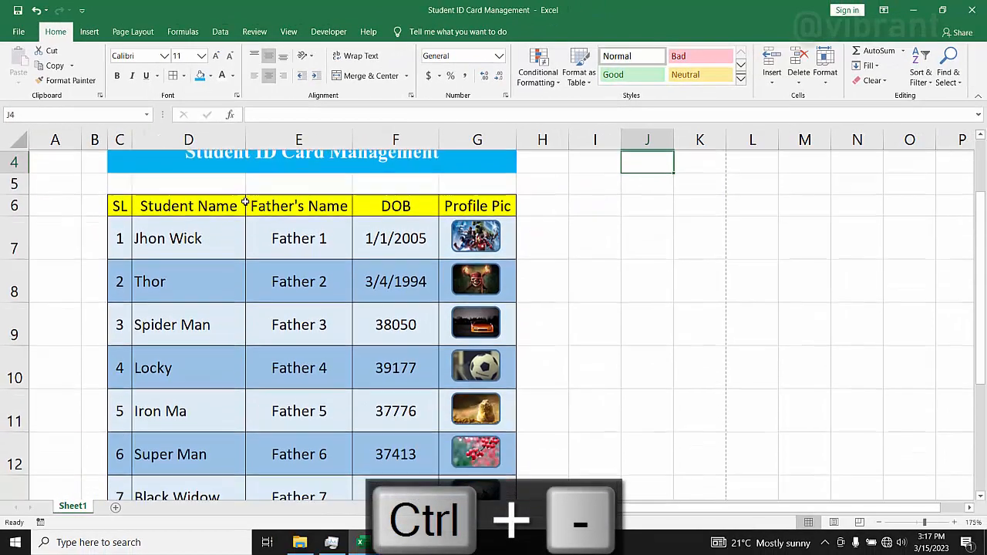
pyautogui.scroll(1, 245, 201)
pyautogui.click(15, 162)
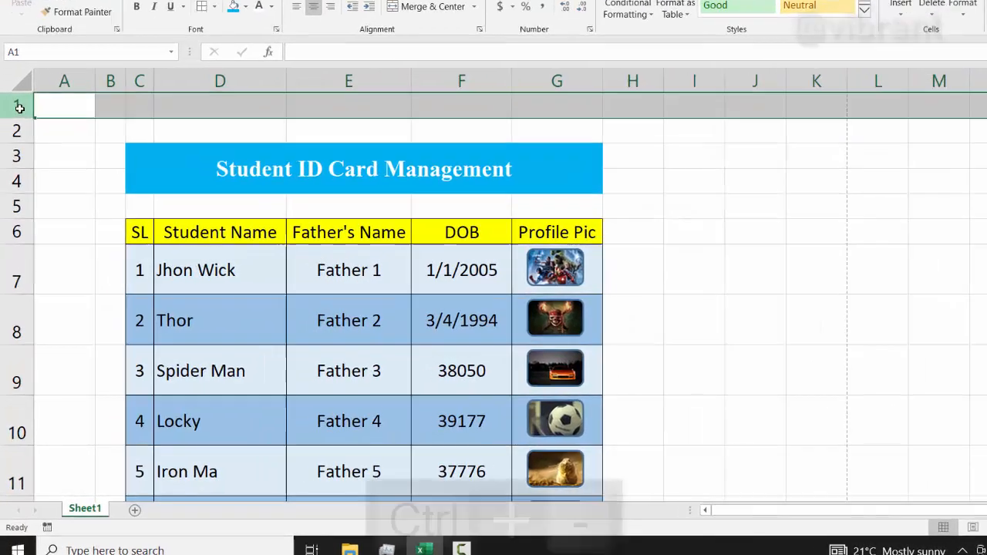
pyautogui.hotkey('ctrl', '-')
pyautogui.click(575, 292)
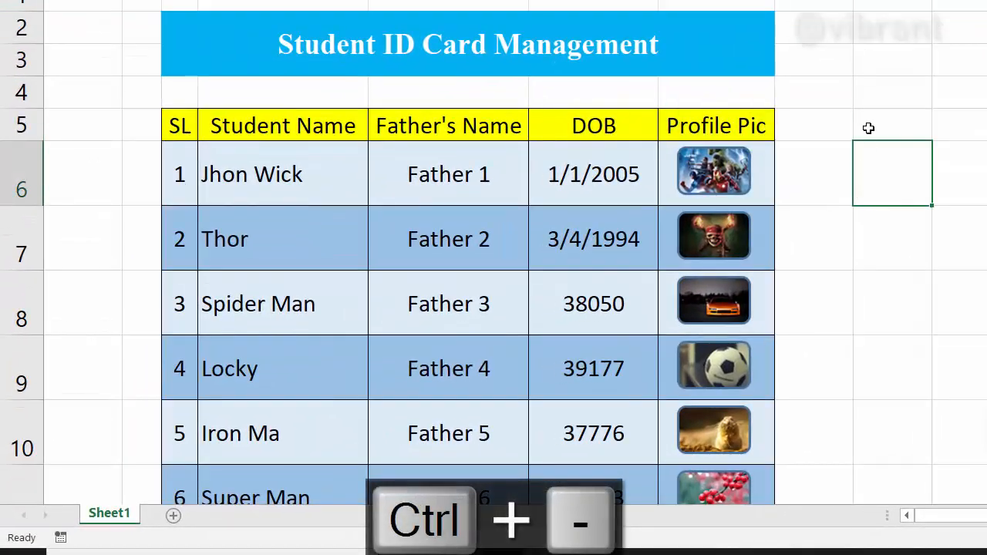
pyautogui.scroll(-3, 864, 115)
pyautogui.scroll(4, 864, 115)
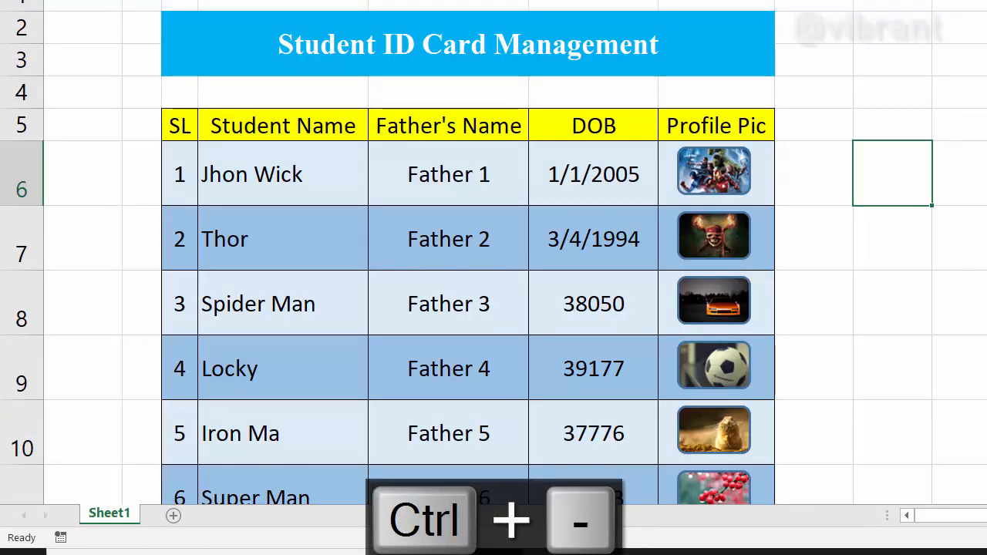
# Rename Sheet1 as "Data" and add a new worksheet named "ID"
pyautogui.doubleClick(104, 514)
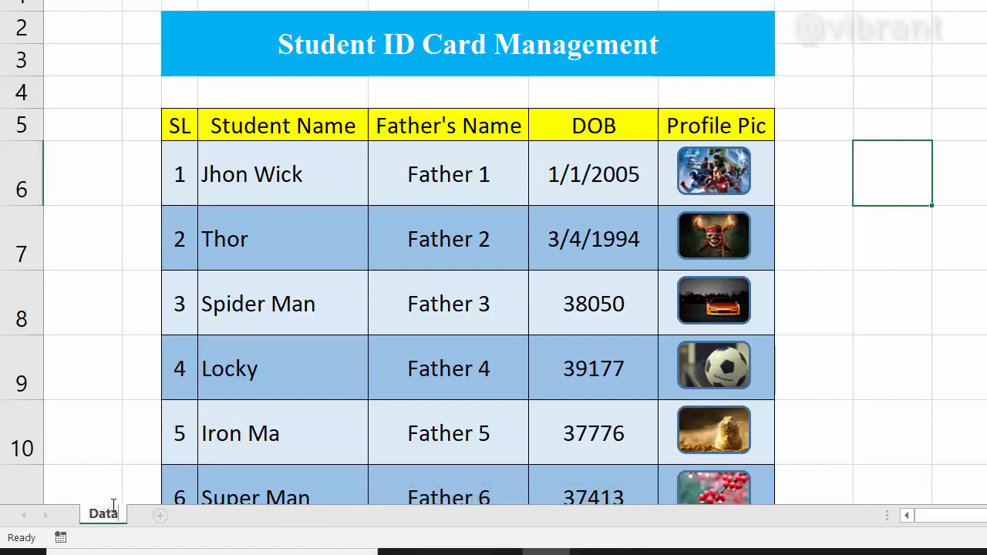
pyautogui.click(85, 451)
pyautogui.click(160, 516)
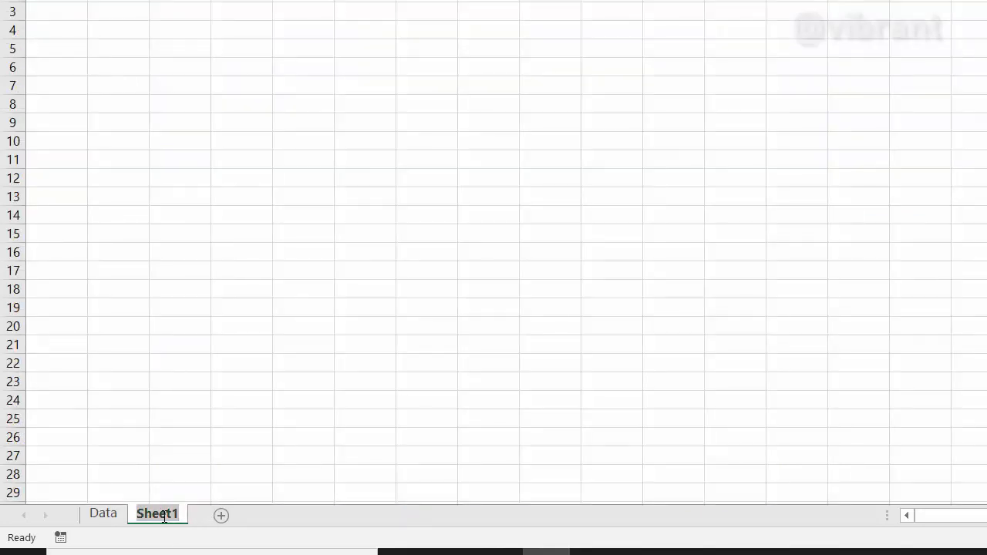
pyautogui.write('ID')
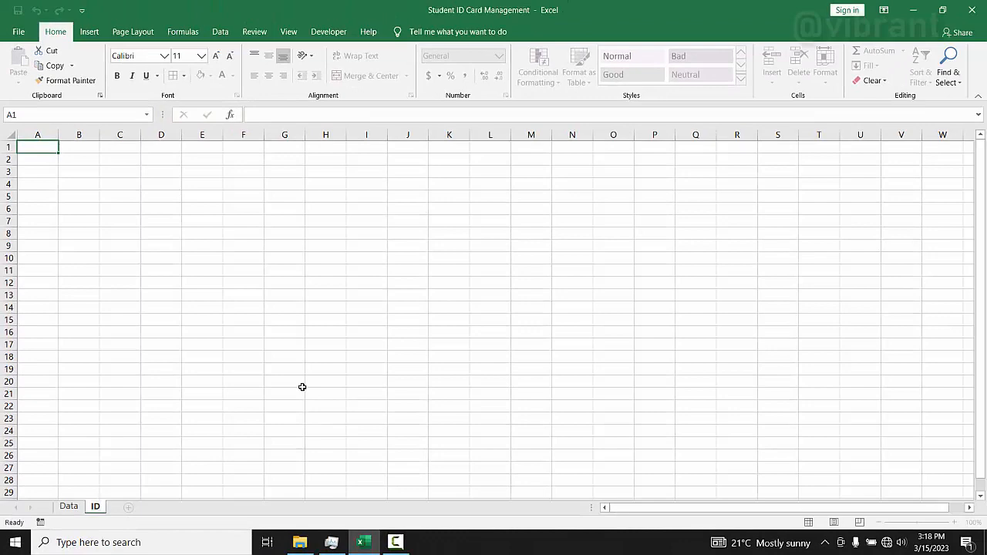
pyautogui.click(302, 387)
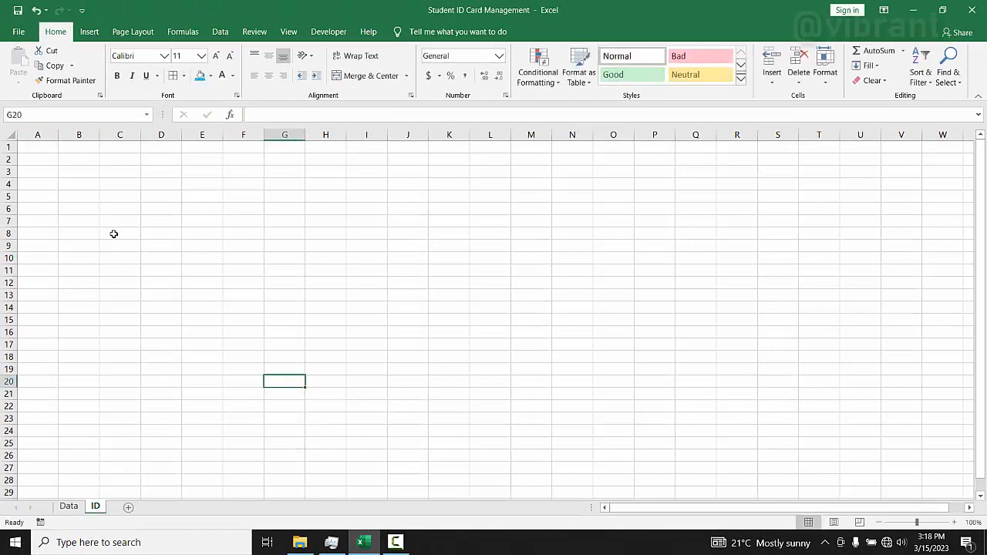
# Apply all borders to the range B3:F10 on the ID sheet
pyautogui.keyDown('ctrl'); pyautogui.scroll(10, 114, 232); pyautogui.keyUp('ctrl')
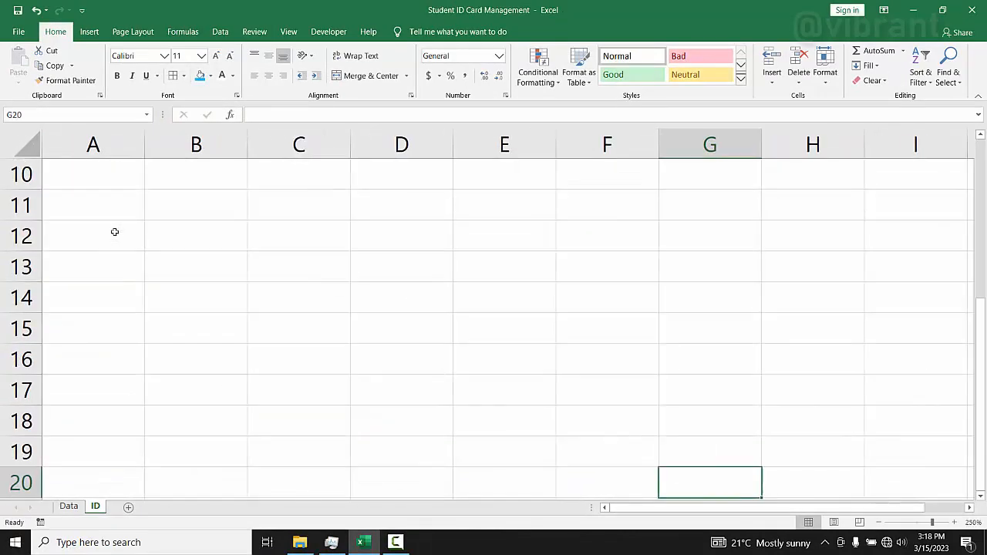
pyautogui.click(193, 237)
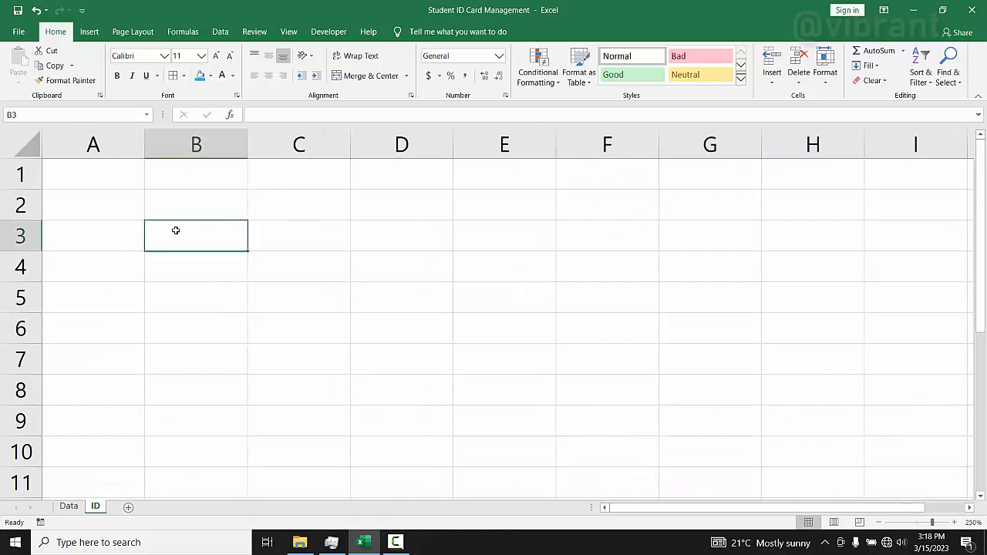
pyautogui.moveTo(176, 231); pyautogui.dragTo(553, 442)
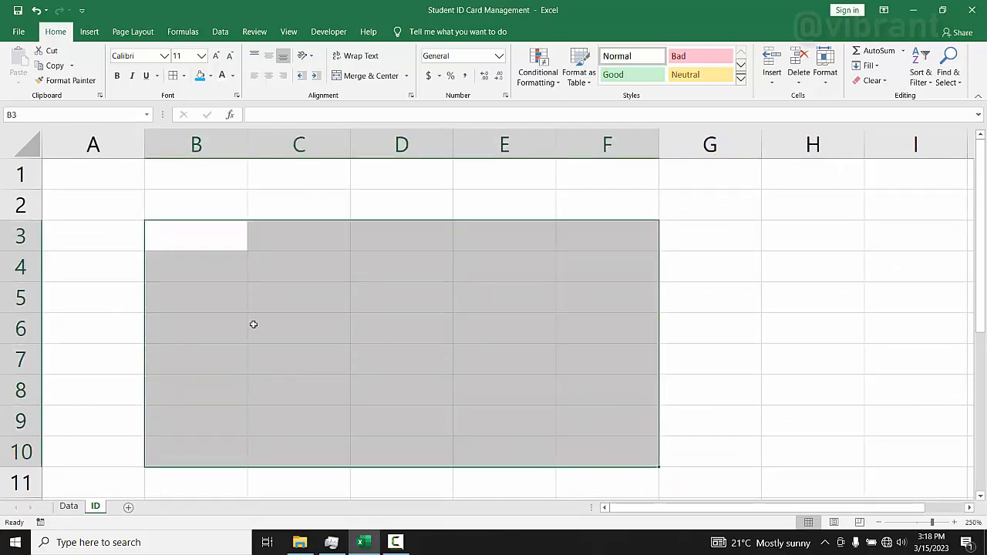
pyautogui.click(174, 76)
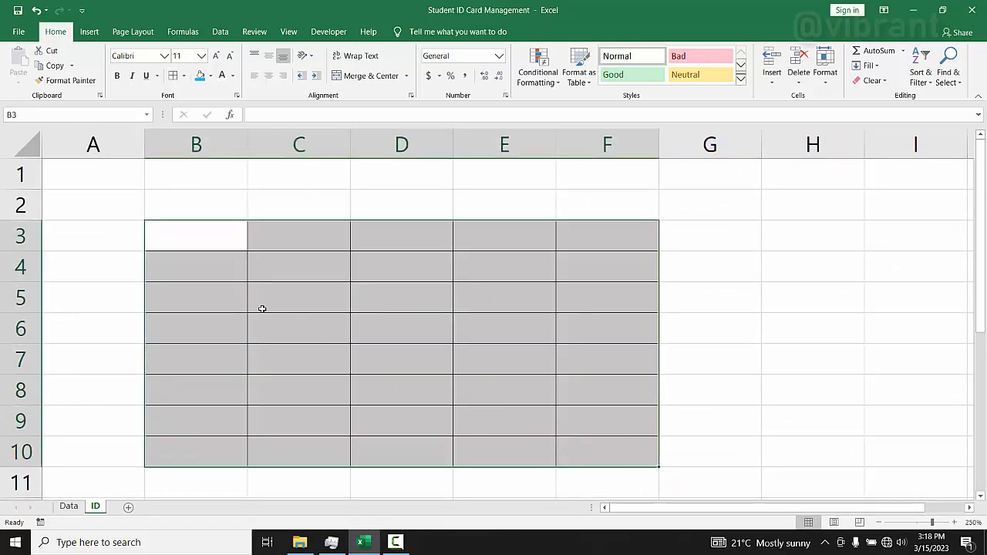
pyautogui.keyDown('ctrl'); pyautogui.scroll(-2, 262, 309); pyautogui.keyUp('ctrl')
pyautogui.click(241, 284)
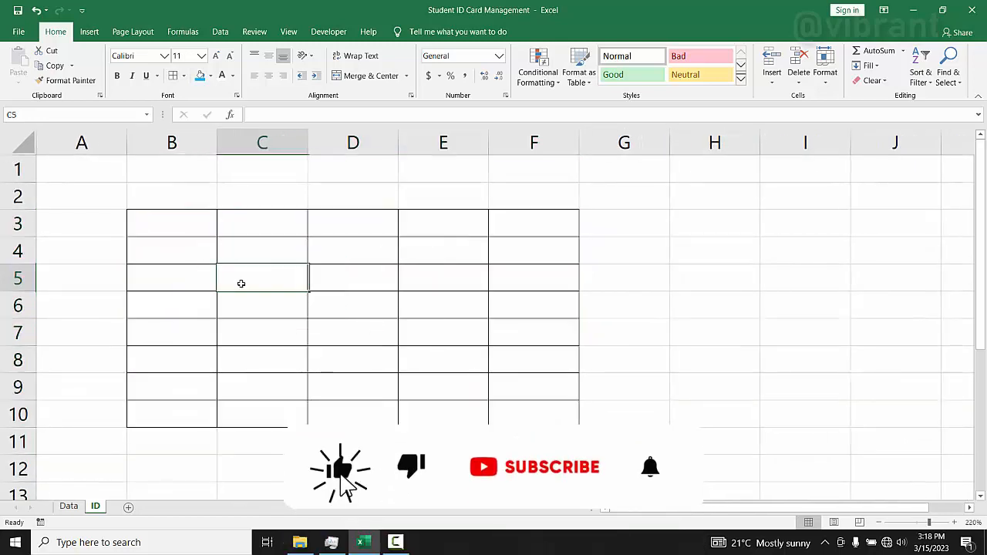
# Merge and centre B3:F4 as the card's header band and B9:F10 as its footer band
pyautogui.moveTo(172, 224); pyautogui.dragTo(535, 262)
pyautogui.click(366, 75)
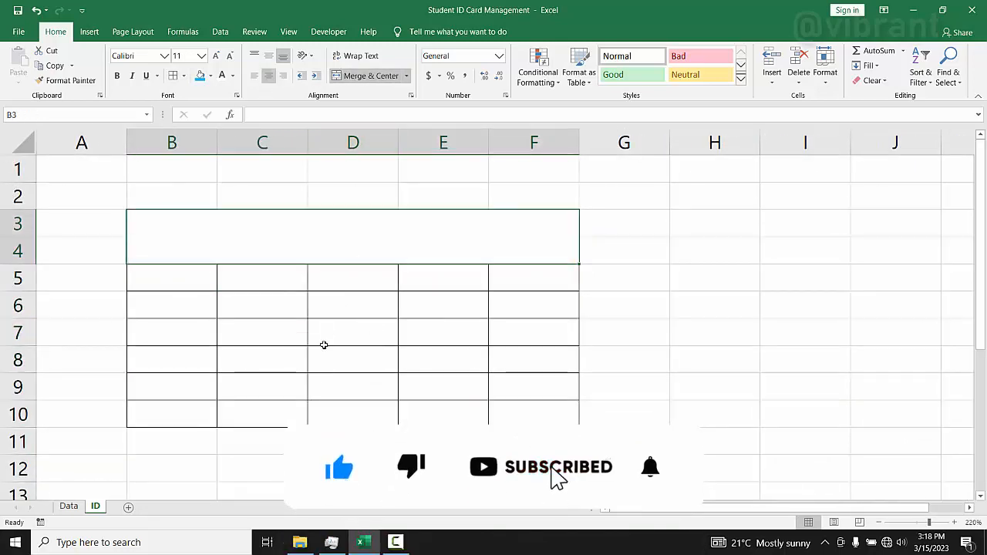
pyautogui.click(324, 345)
pyautogui.moveTo(171, 386); pyautogui.dragTo(483, 415)
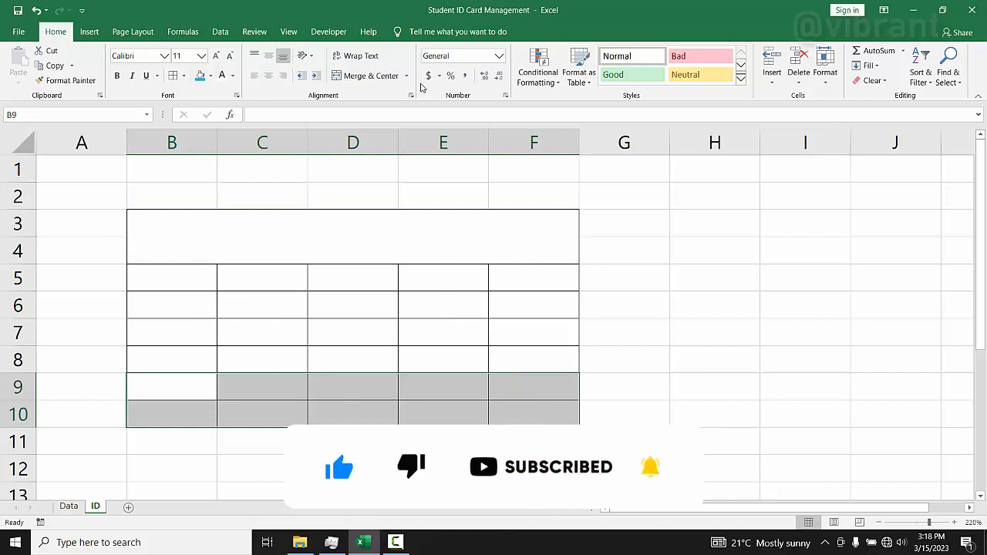
pyautogui.click(367, 75)
pyautogui.click(286, 355)
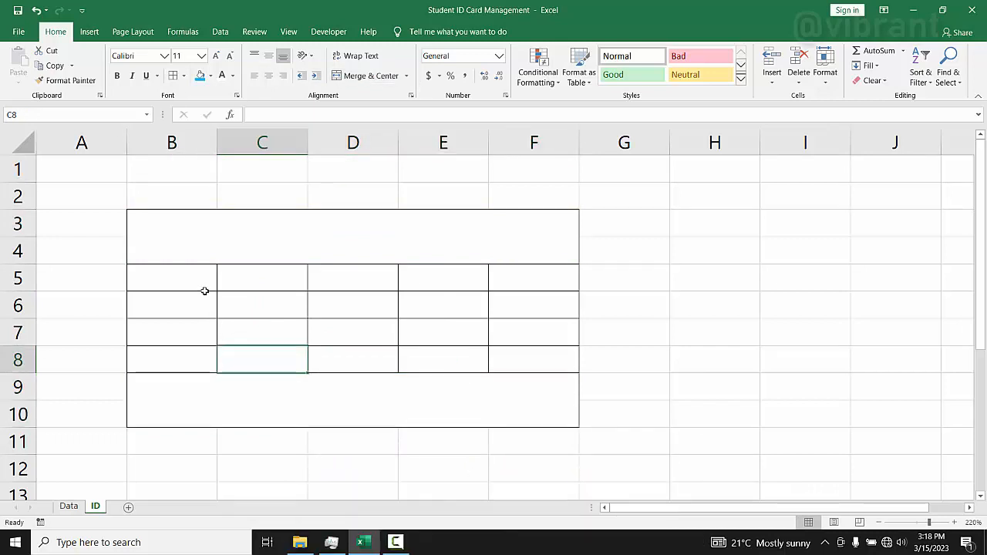
# Insert two more bordered rows at row 8, above the card's merged footer band
pyautogui.click(19, 359)
pyautogui.hotkey('ctrl', 'shift', '=')
pyautogui.hotkey('ctrl', 'shift', '=')
pyautogui.click(352, 360)
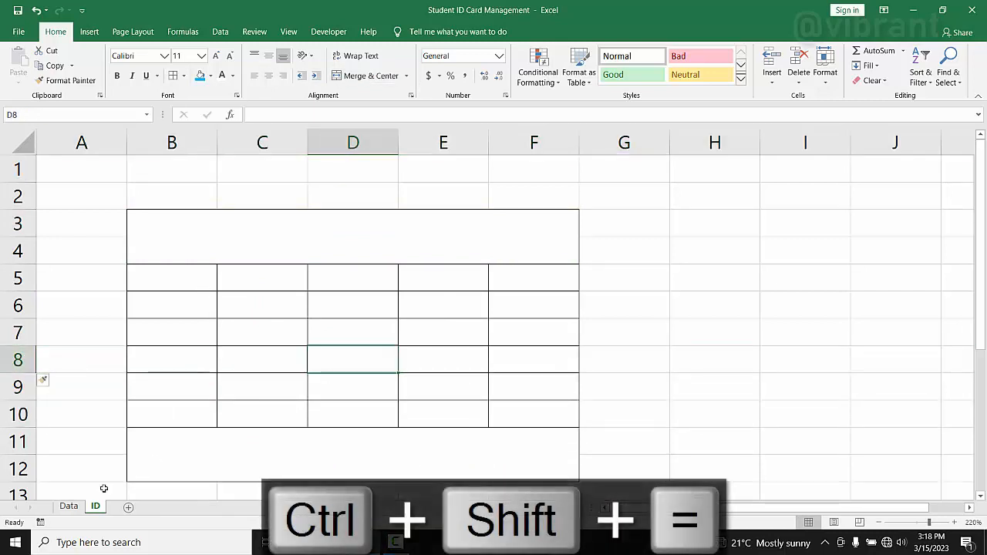
# On the Data sheet, insert a column before Profile Pic and give it the header "Address"
pyautogui.click(69, 506)
pyautogui.click(577, 288)
pyautogui.click(466, 142)
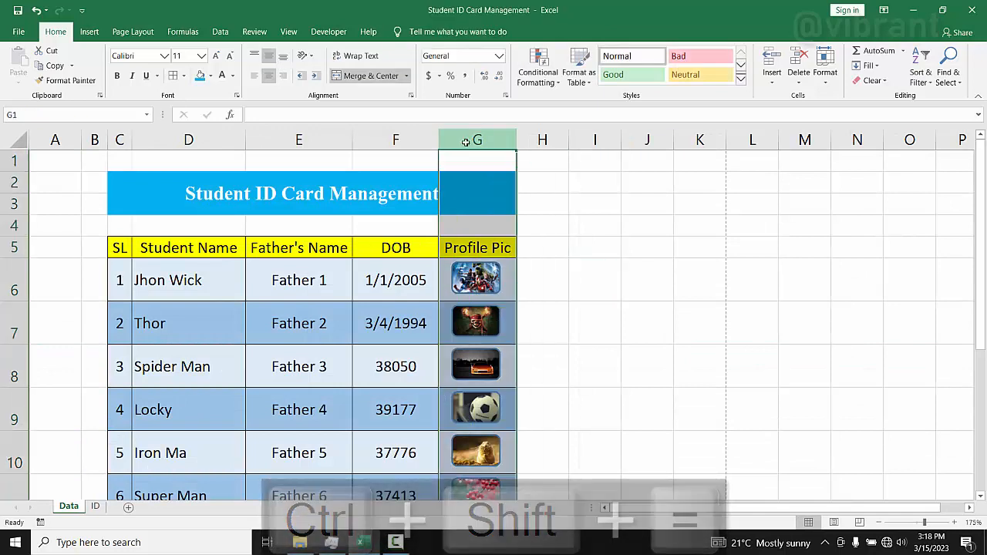
pyautogui.hotkey('ctrl', 'shift', '=')
pyautogui.click(486, 248)
pyautogui.write('Ad')
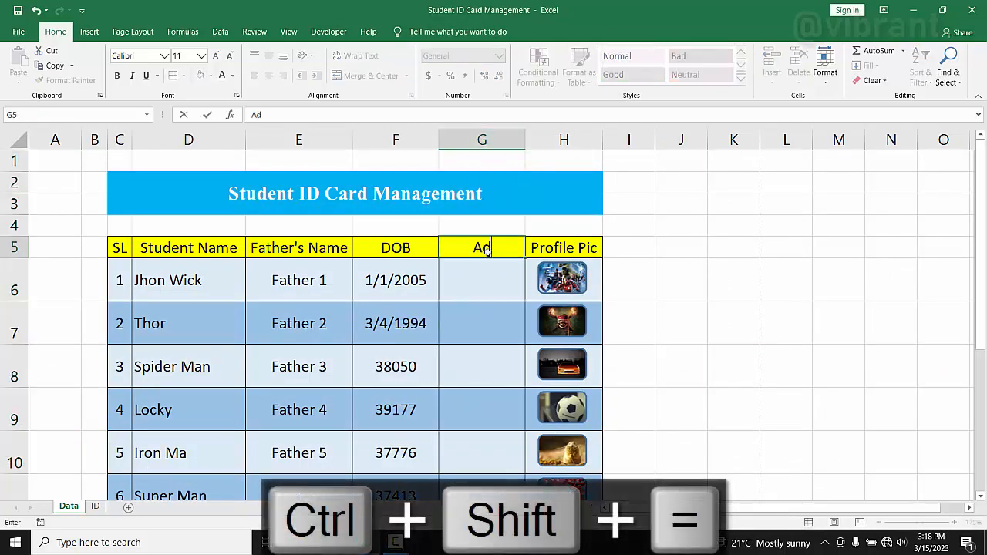
pyautogui.write('dress')
pyautogui.press('Return')
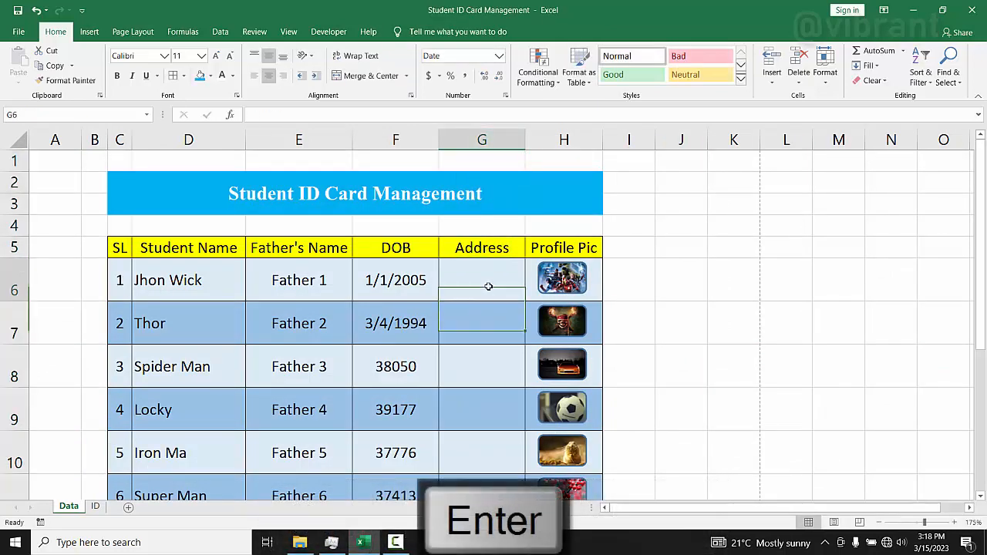
# Fill the Address column for students 1 to 4 with Latehar, Ranchi, Patna and Mumbai
pyautogui.write('Latehar')
pyautogui.press('Return')
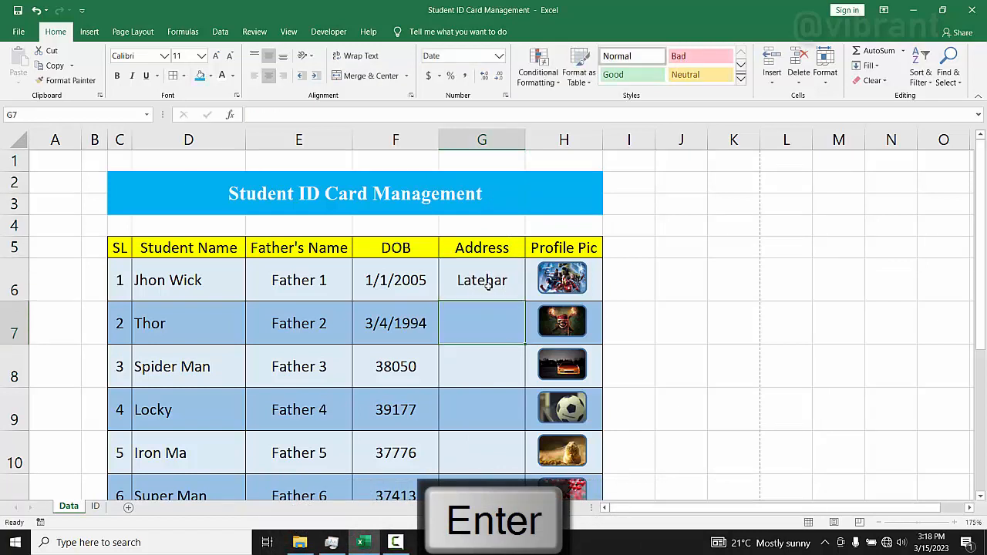
pyautogui.write('Ranchi')
pyautogui.press('Return')
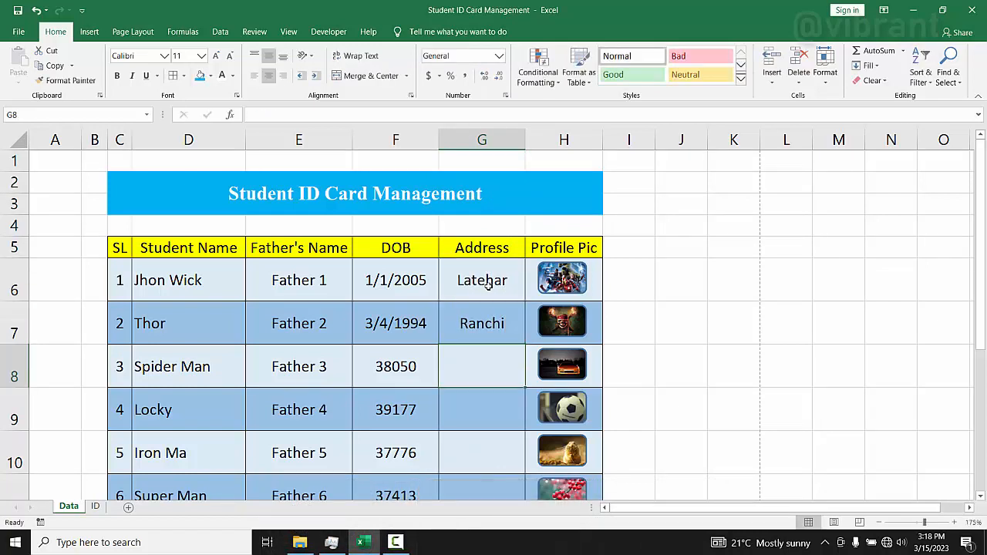
pyautogui.write('PAtna')
pyautogui.press('Return')
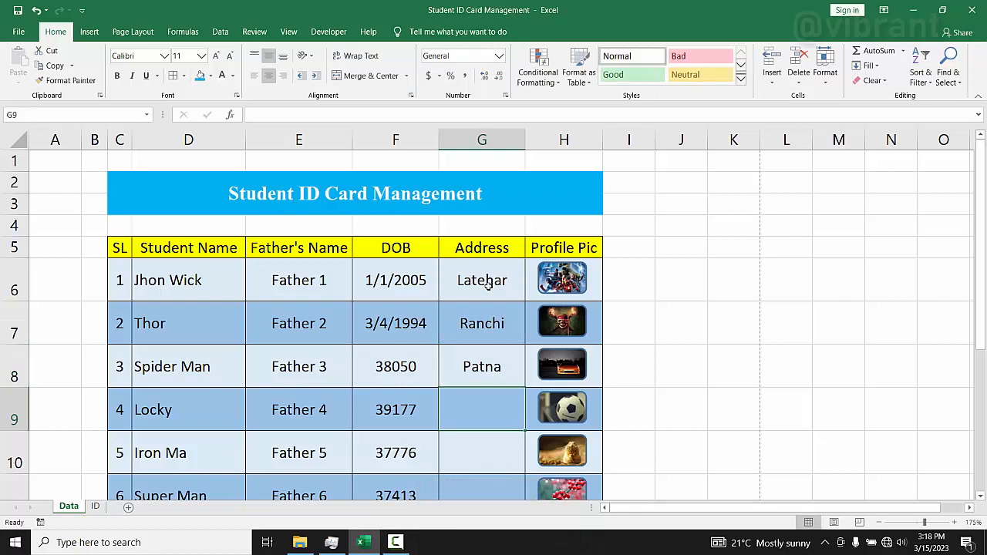
pyautogui.write('Mumbai')
pyautogui.press('Return')
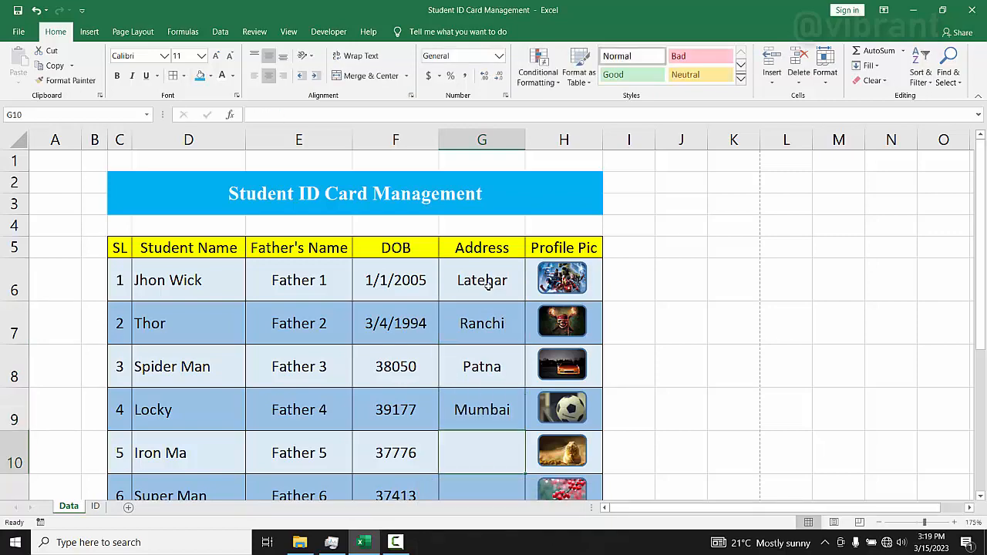
# Fill the Address column for students 5 to 7 with UP, Bihar and Delhi
pyautogui.write('UP')
pyautogui.press('Return')
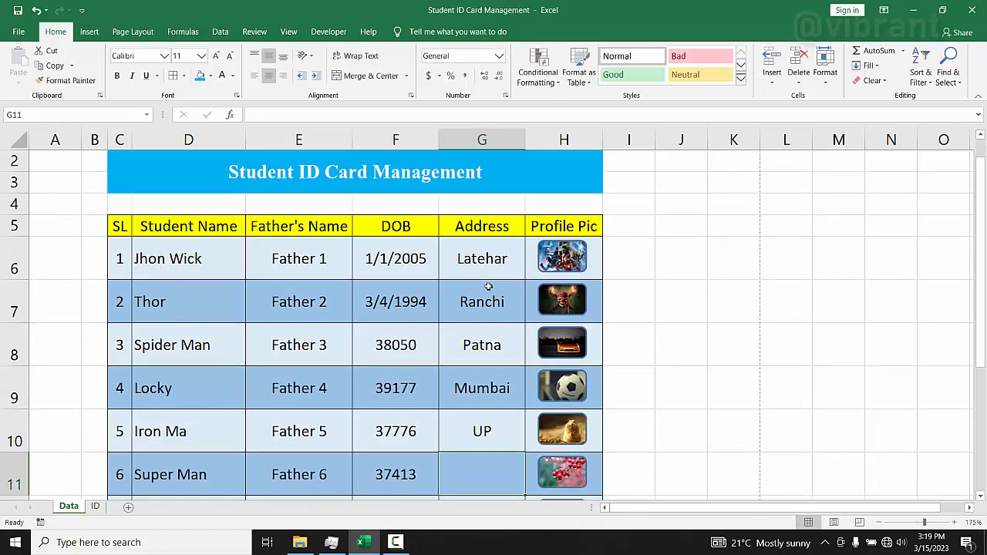
pyautogui.write('Bihar')
pyautogui.press('Return')
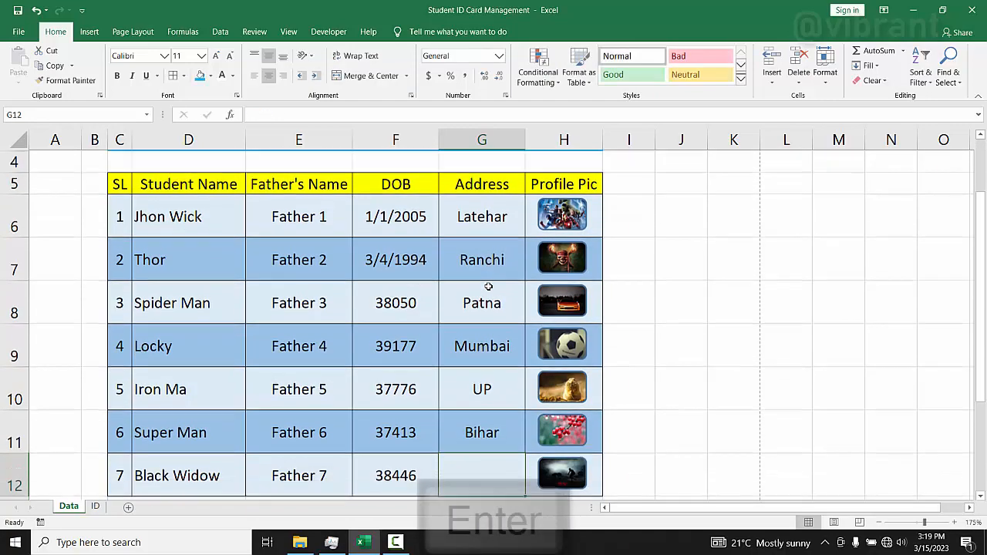
pyautogui.write('Del')
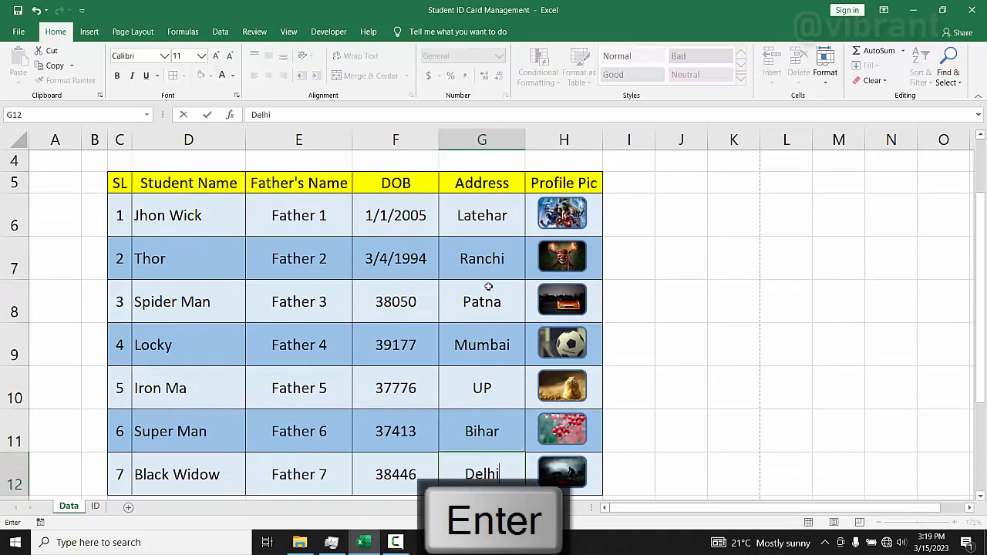
pyautogui.write('hi')
pyautogui.press('Return')
pyautogui.scroll(2, 525, 285)
pyautogui.click(97, 505)
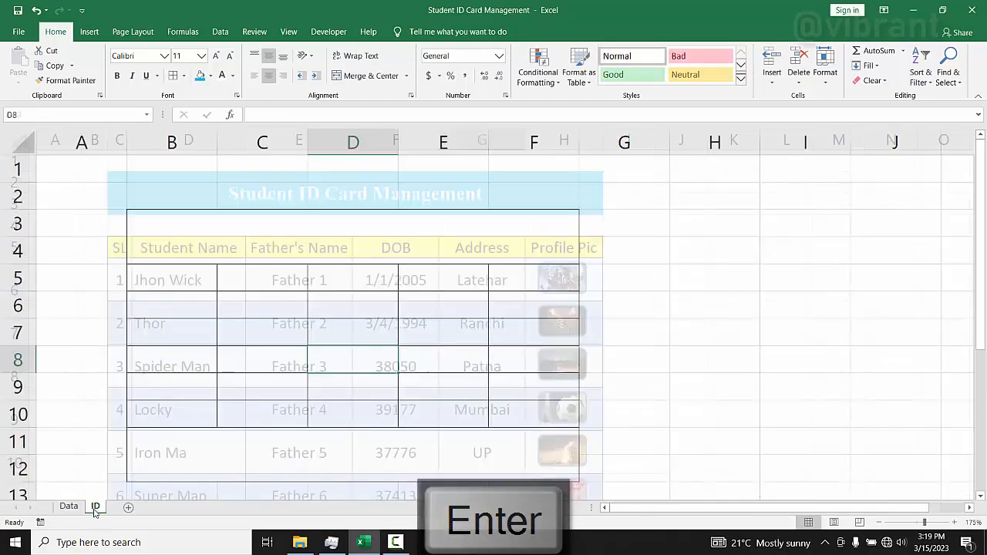
pyautogui.click(71, 506)
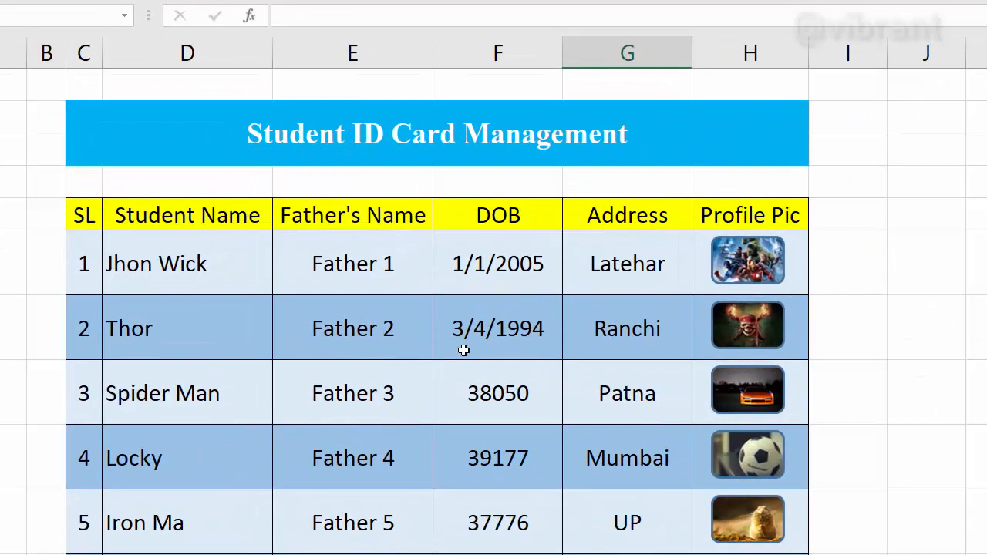
# On the ID sheet, narrow column B to roughly half its width for the card's serial numbers
pyautogui.click(96, 507)
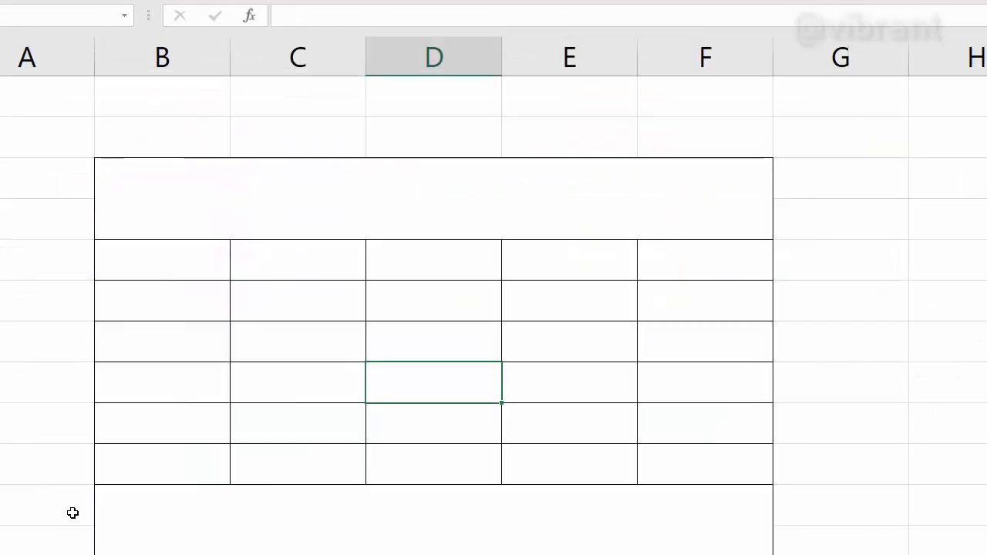
pyautogui.click(284, 297)
pyautogui.click(143, 255)
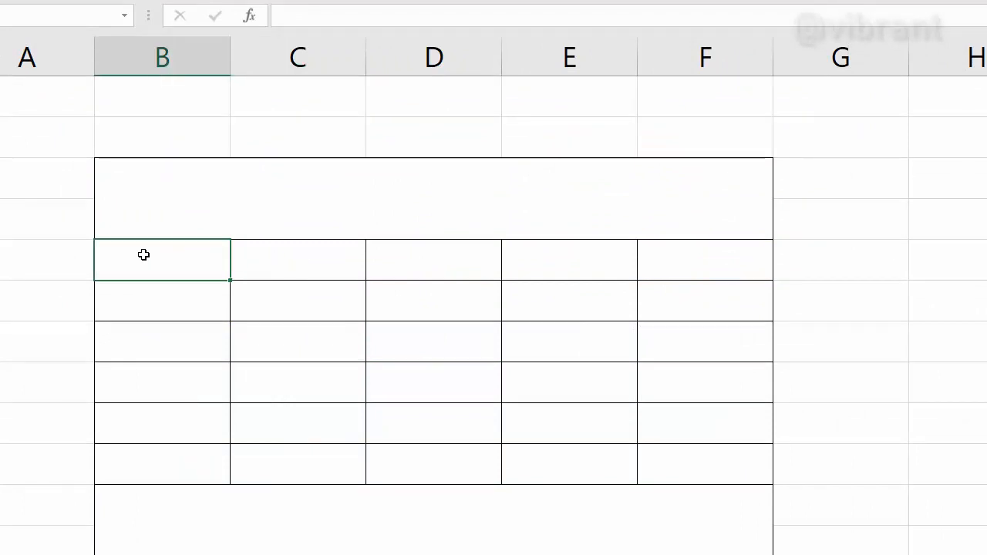
pyautogui.click(165, 55)
pyautogui.moveTo(230, 48); pyautogui.dragTo(178, 50)
pyautogui.click(200, 269)
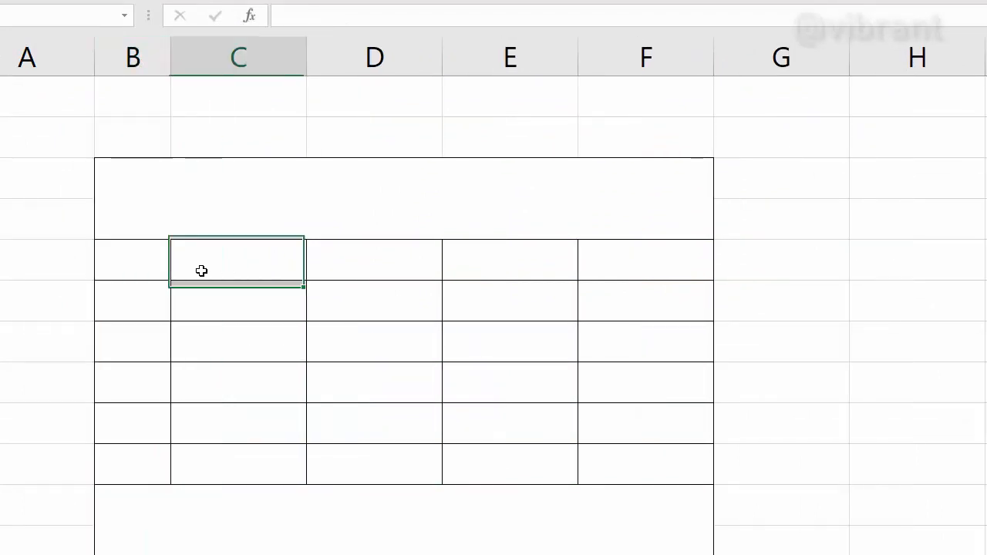
# Number the card rows 1 to 6 in cells B5 to B10 and centre column B's contents
pyautogui.click(155, 274)
pyautogui.write('12')
pyautogui.press('BackSpace')
pyautogui.press('Return')
pyautogui.write('2')
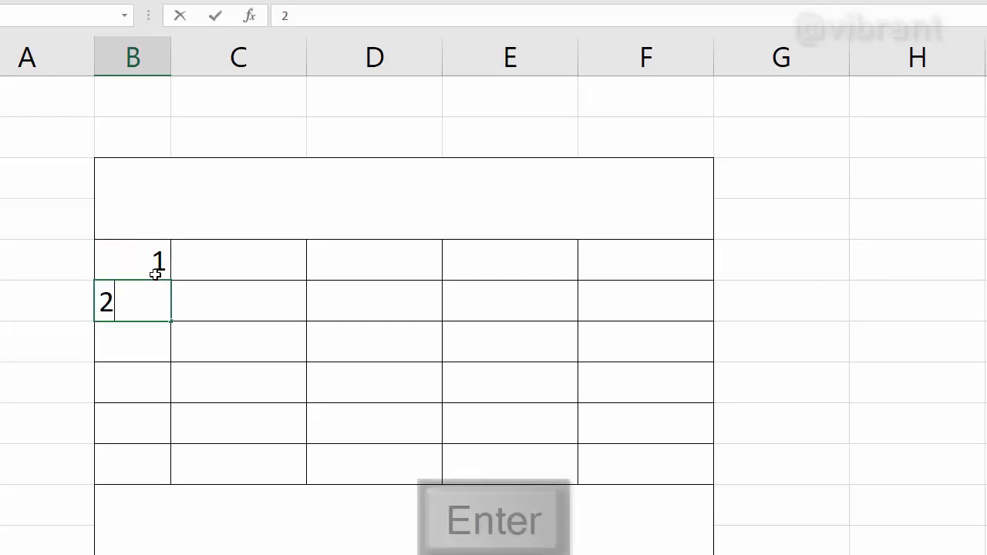
pyautogui.press('Return')
pyautogui.write('3')
pyautogui.press('Return')
pyautogui.moveTo(156, 299); pyautogui.dragTo(166, 484)
pyautogui.click(132, 55)
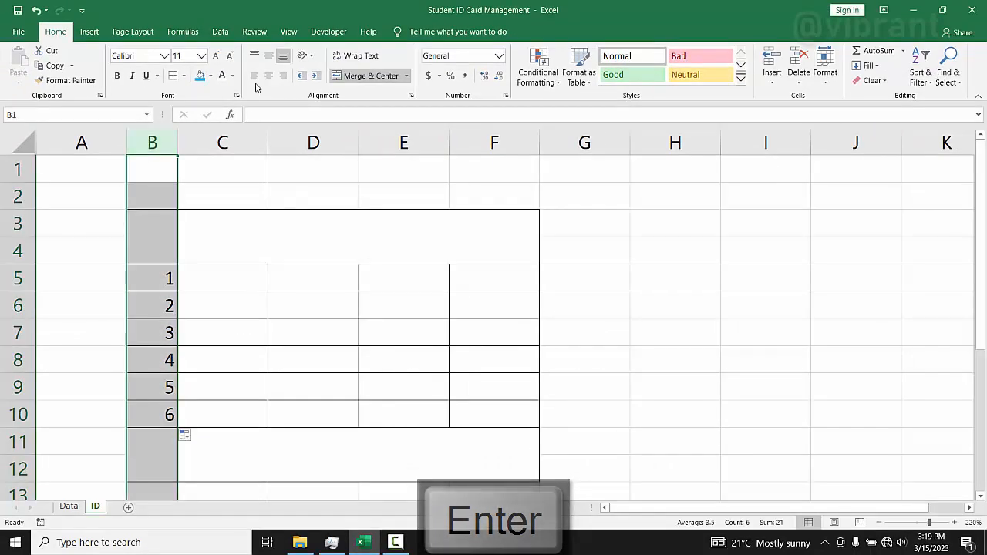
pyautogui.click(268, 75)
# Copy the header row from SL to Profile Pic on the Data sheet and paste it transposed into the ID sheet from C5
pyautogui.click(222, 277)
pyautogui.click(69, 506)
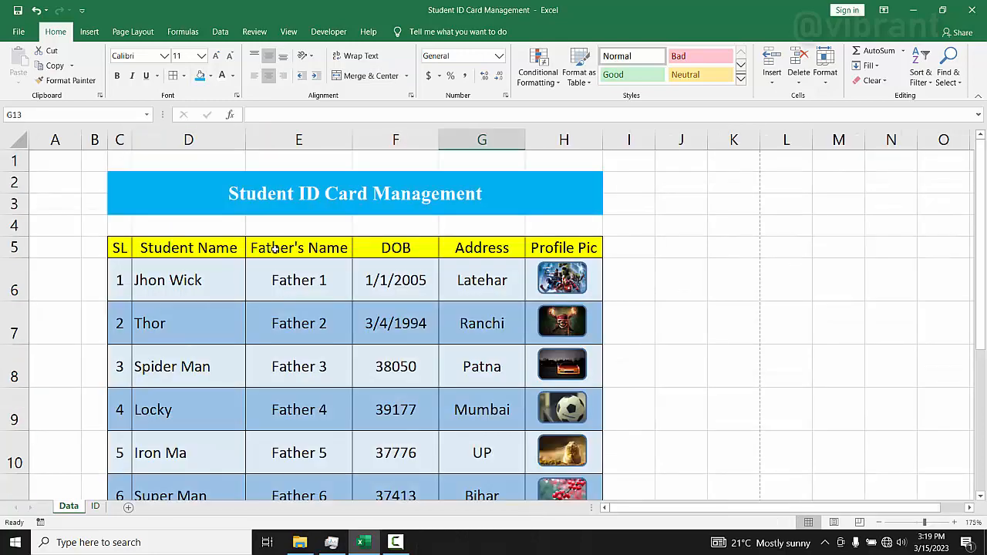
pyautogui.moveTo(115, 249); pyautogui.dragTo(559, 247)
pyautogui.click(55, 65)
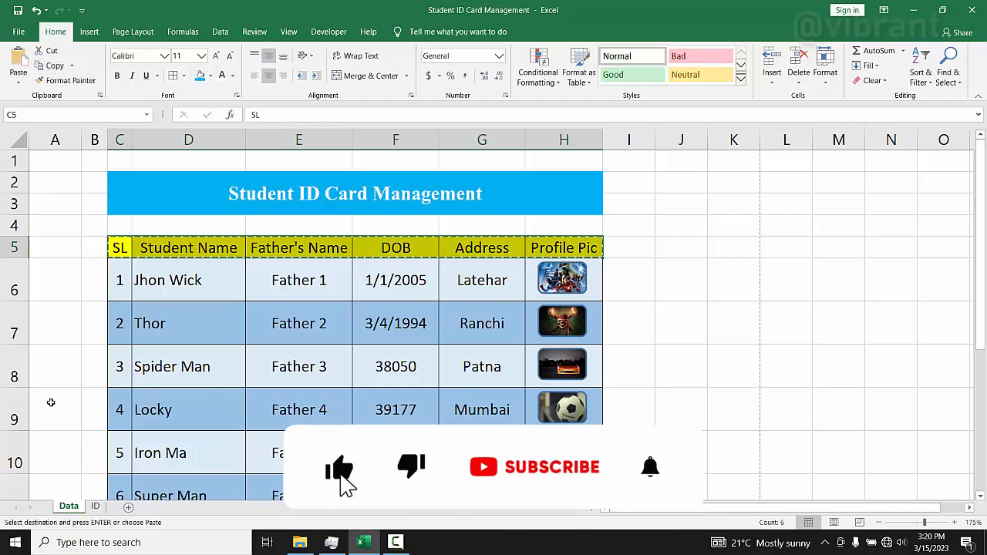
pyautogui.click(95, 506)
pyautogui.click(18, 82)
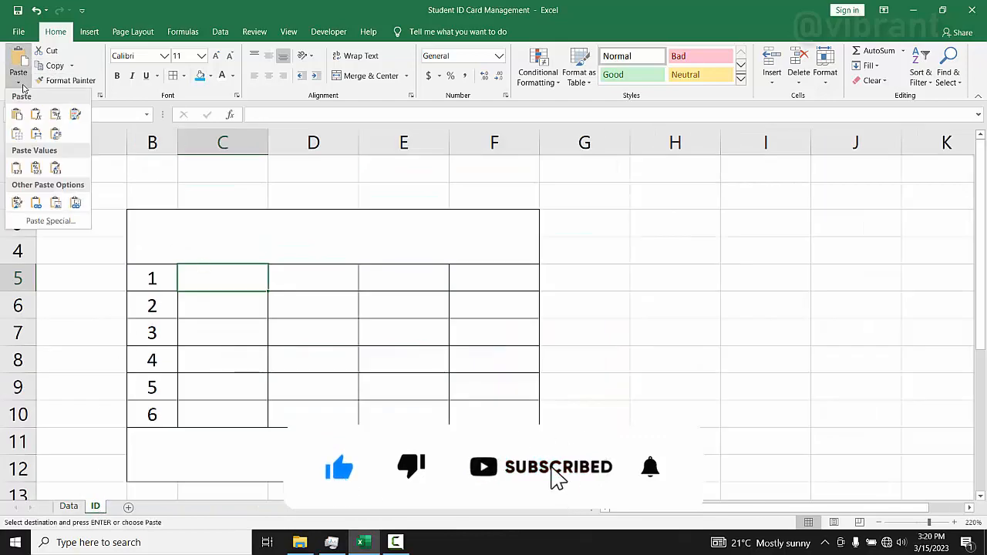
pyautogui.click(59, 132)
# Fit column C to its contents, then left-align the field labels and reduce their font size slightly
pyautogui.doubleClick(270, 142)
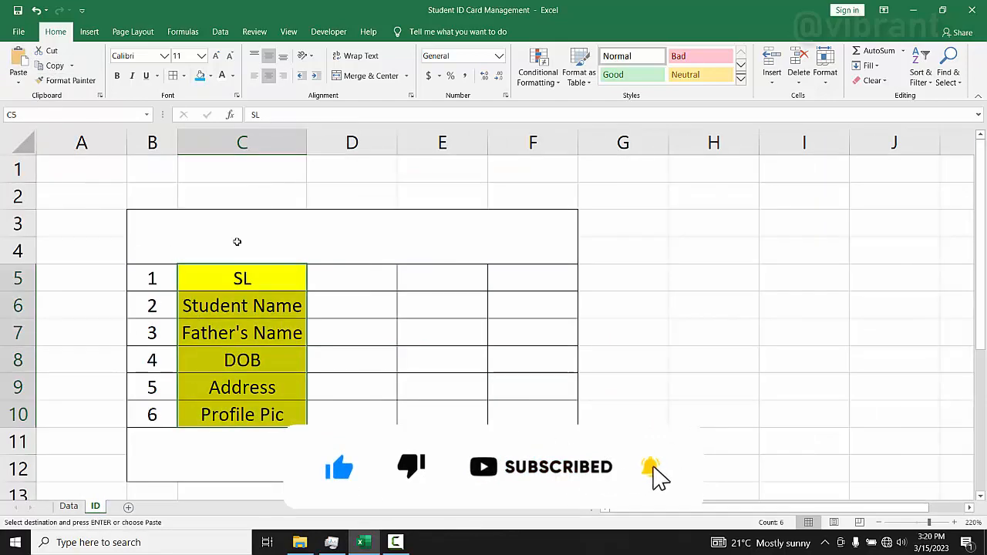
pyautogui.click(254, 77)
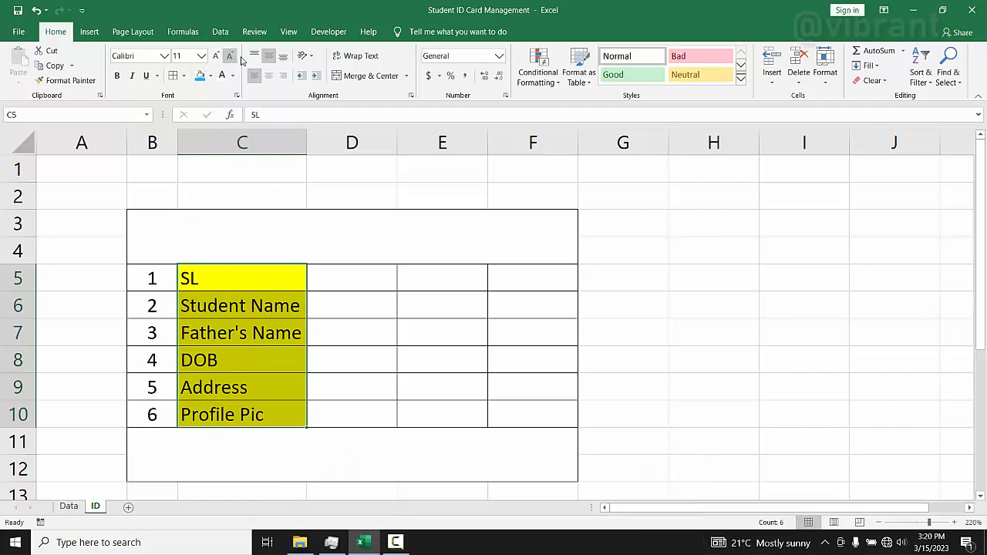
pyautogui.click(224, 306)
# Enter "ABC School Name" in the card's merged header band and "Address of School" in its merged footer band
pyautogui.click(270, 234)
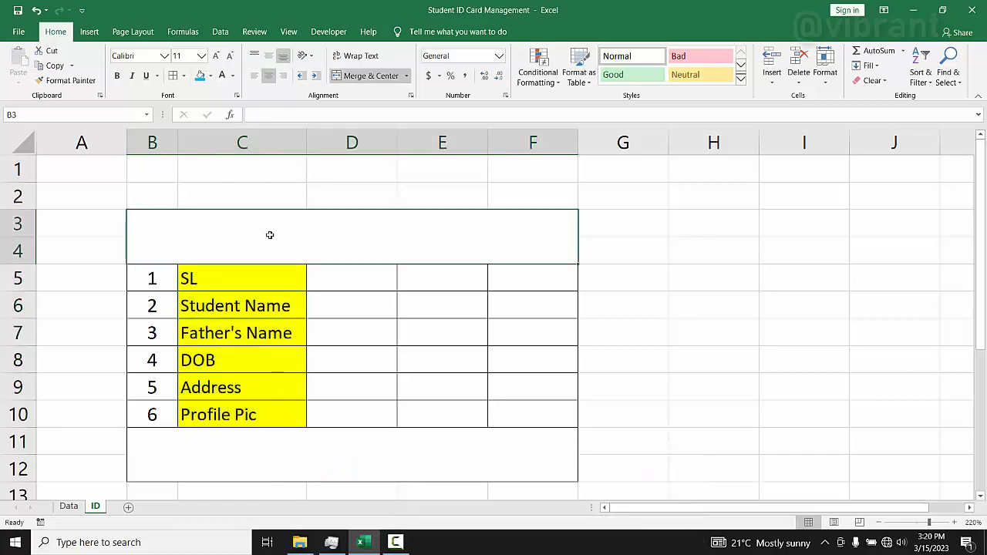
pyautogui.write('ABC School Name')
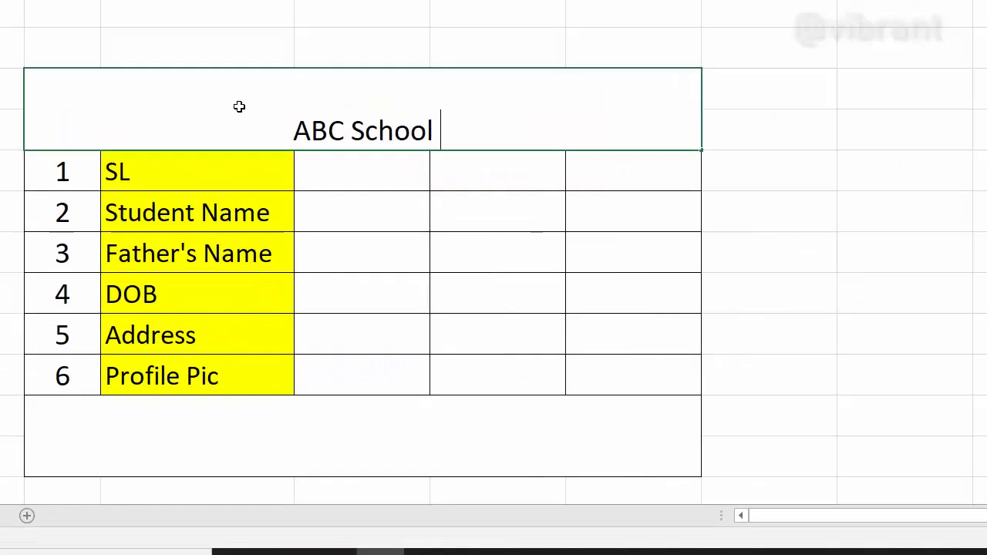
pyautogui.press('Return')
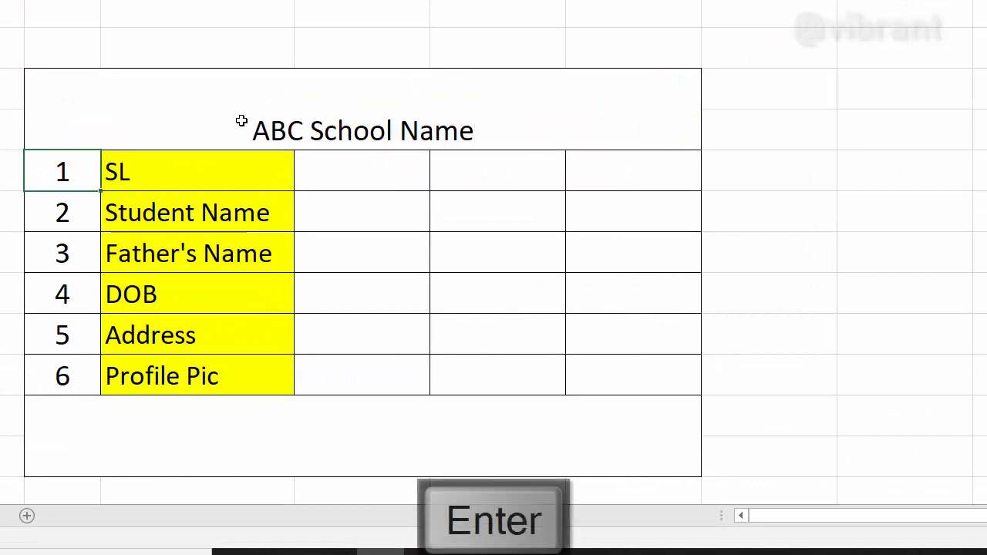
pyautogui.click(206, 444)
pyautogui.write('Address of School')
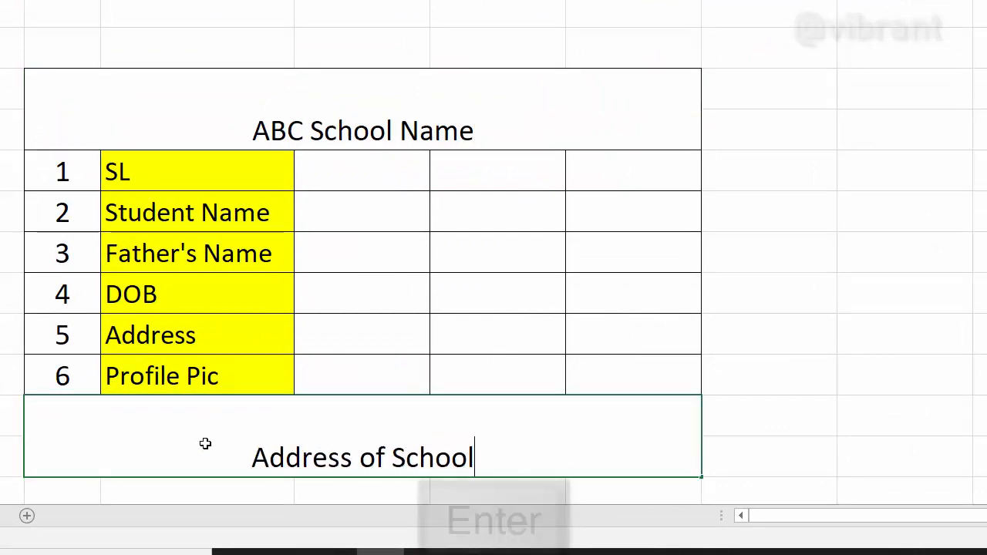
pyautogui.press('Return')
# Format the school name band with middle alignment, light blue fill and bold 16 pt Alpha Beta text
pyautogui.click(319, 86)
pyautogui.click(268, 56)
pyautogui.click(200, 76)
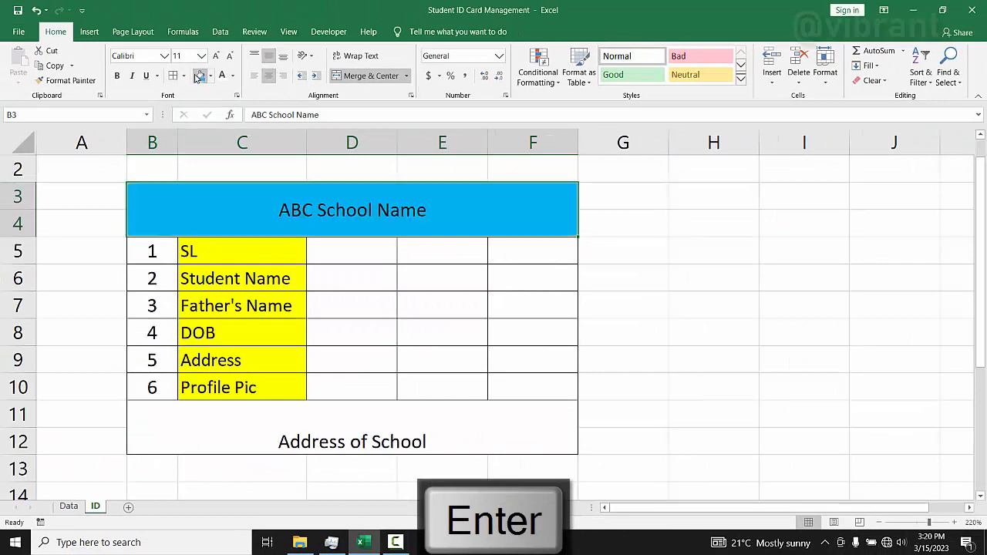
pyautogui.click(120, 77)
pyautogui.click(217, 57)
pyautogui.click(217, 57)
pyautogui.click(217, 57)
pyautogui.click(165, 57)
pyautogui.click(145, 202)
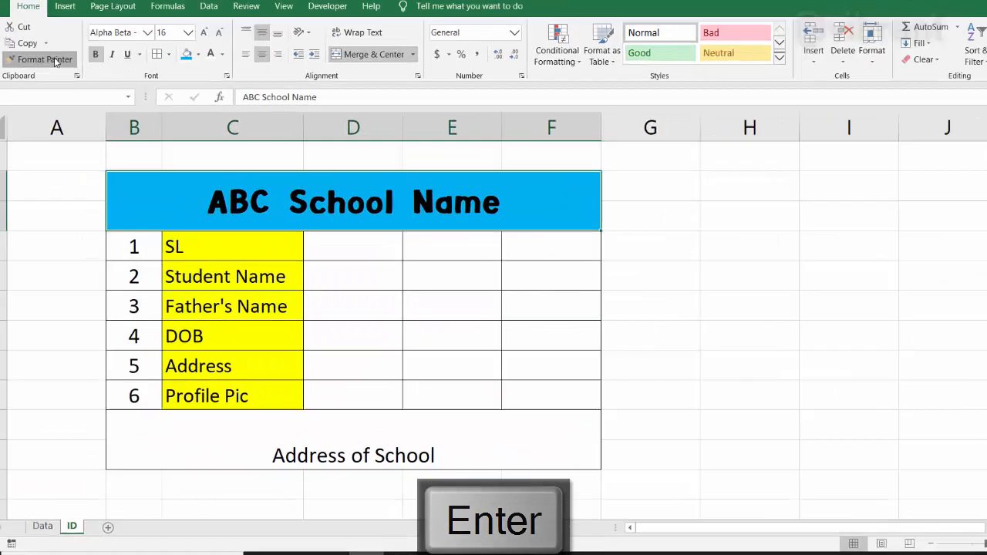
# Copy the school name band's formatting to the Address of School band and colour the address text yellow
pyautogui.click(55, 61)
pyautogui.click(362, 439)
pyautogui.click(681, 357)
pyautogui.scroll(-1, 379, 334)
pyautogui.click(370, 376)
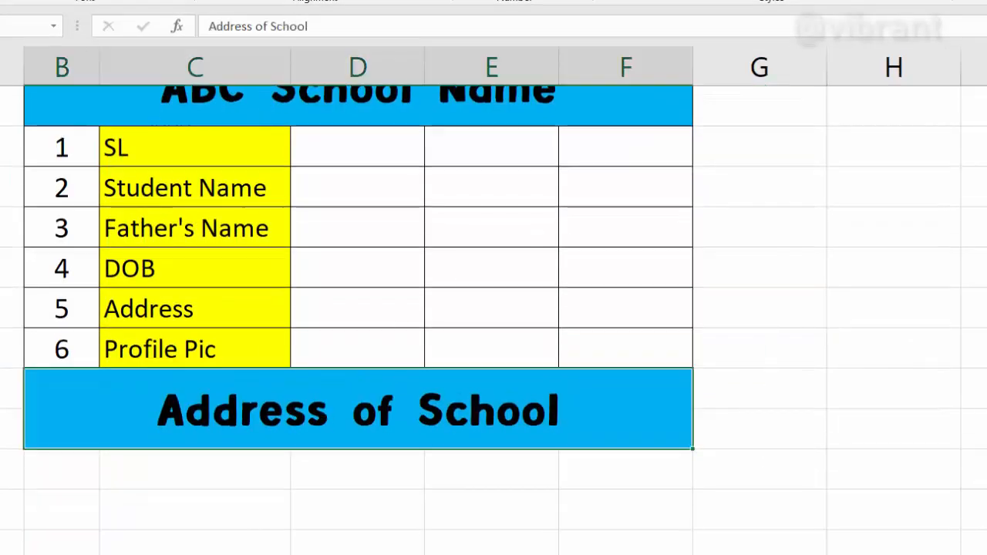
pyautogui.click(222, 55)
pyautogui.click(209, 137)
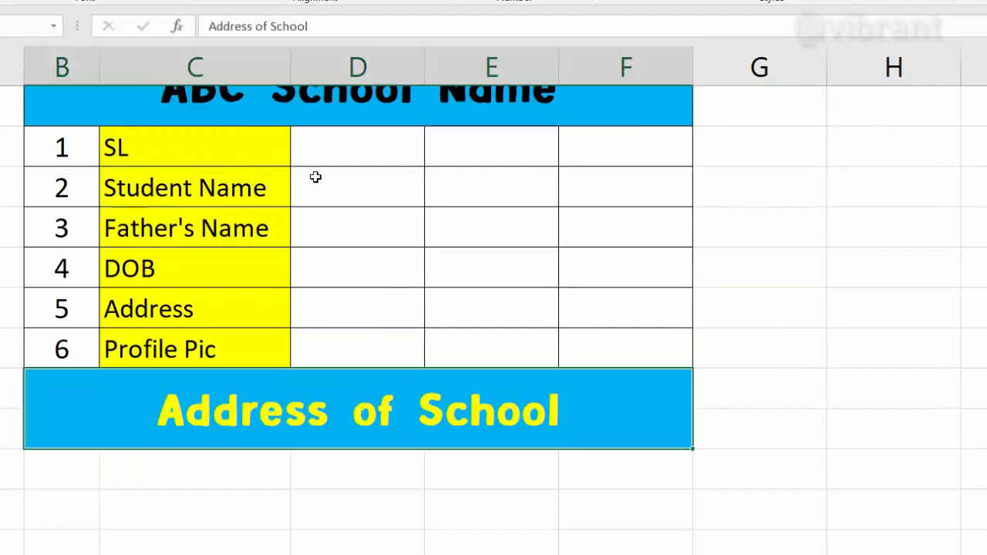
# Widen column D for the student's details and merge cells E5 to F10 into a single picture area
pyautogui.scroll(1, 341, 260)
pyautogui.click(340, 260)
pyautogui.moveTo(428, 67); pyautogui.dragTo(485, 66)
pyautogui.click(516, 270)
pyautogui.click(563, 347)
pyautogui.moveTo(588, 286); pyautogui.dragTo(644, 457)
pyautogui.click(429, 1)
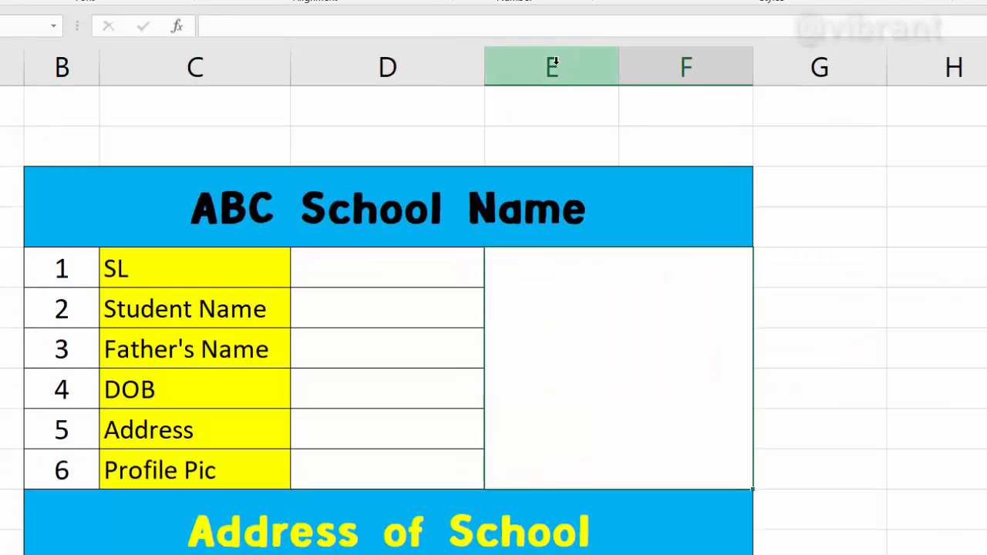
# Narrow columns E and F equally and widen column D slightly more
pyautogui.moveTo(552, 66); pyautogui.dragTo(656, 66)
pyautogui.moveTo(618, 62); pyautogui.dragTo(593, 49)
pyautogui.click(344, 243)
pyautogui.click(347, 262)
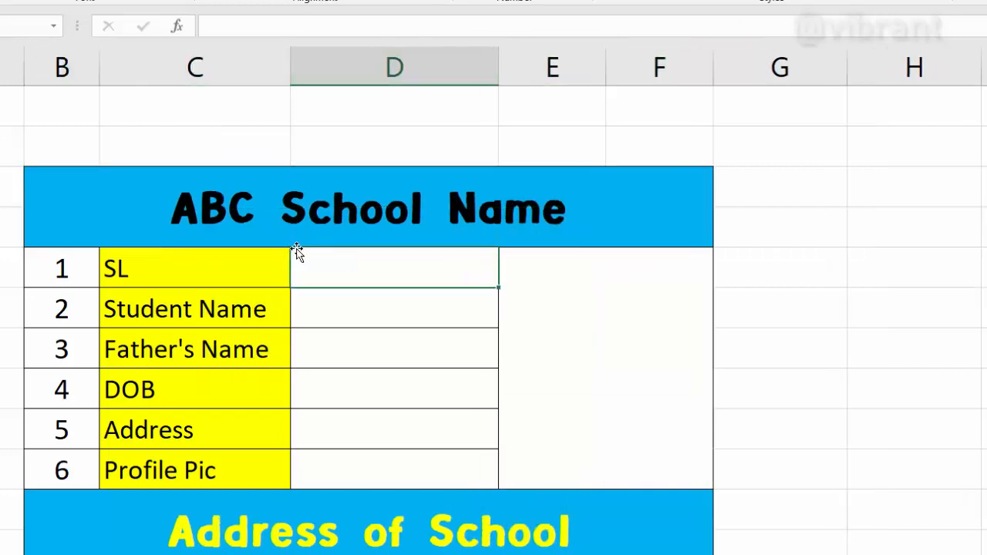
# Hide the gridlines on both the Data sheet and the ID sheet
pyautogui.click(779, 186)
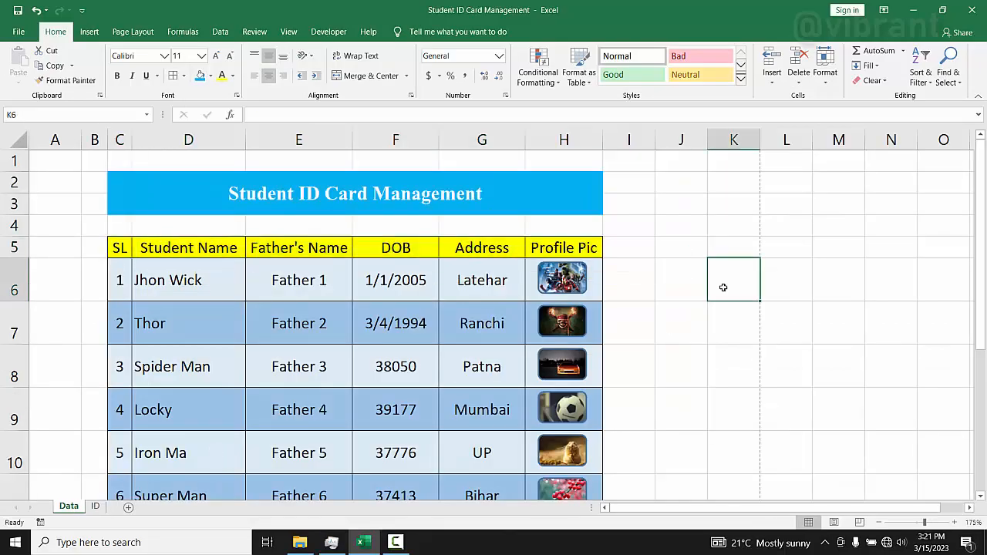
pyautogui.click(288, 32)
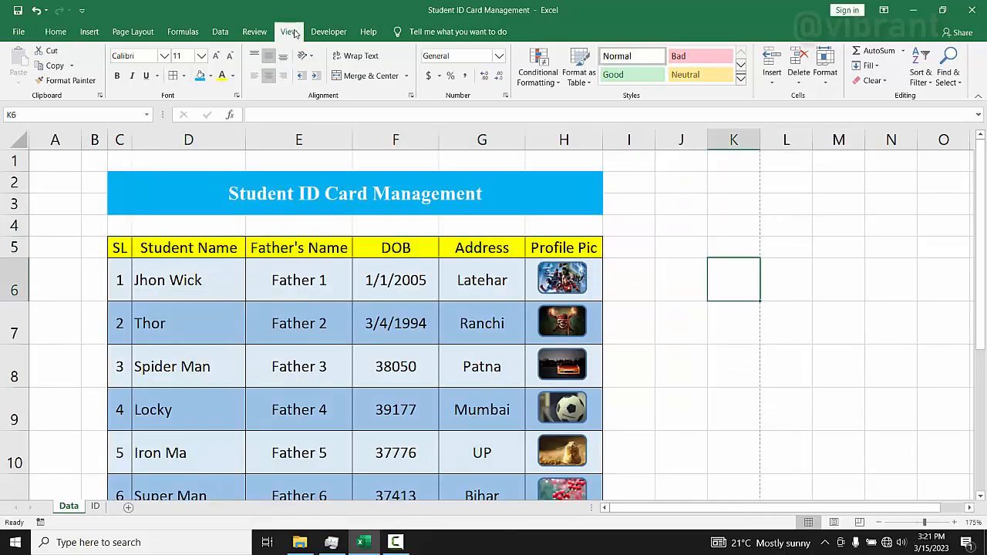
pyautogui.click(146, 77)
pyautogui.click(682, 409)
pyautogui.click(96, 507)
pyautogui.click(793, 259)
pyautogui.click(145, 75)
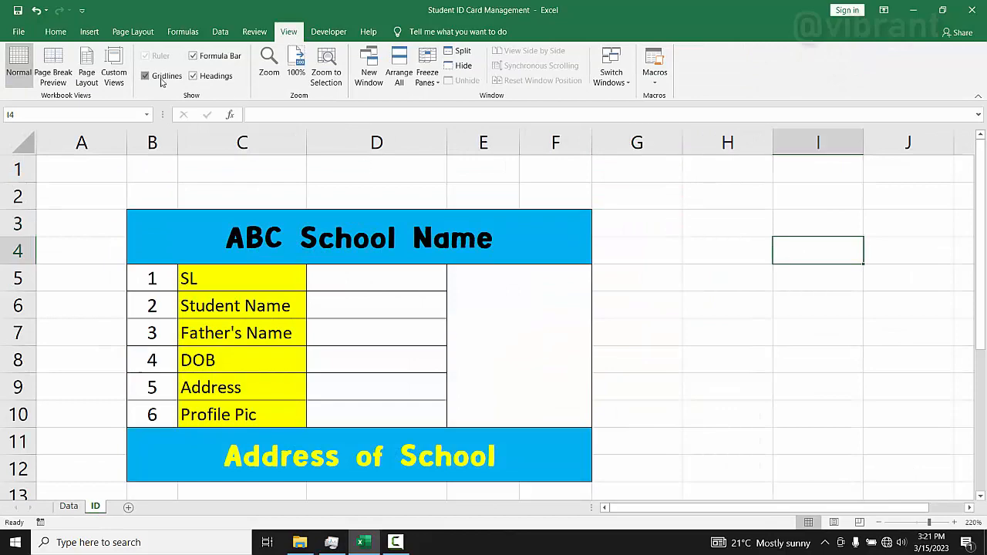
pyautogui.click(733, 302)
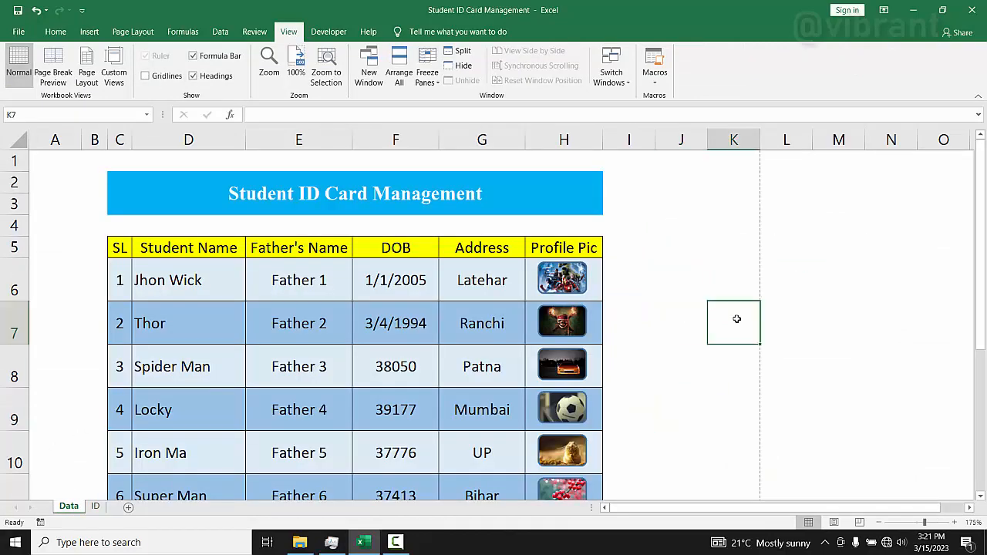
# On the ID sheet, enter 1 as the card's SL value in D5
pyautogui.scroll(-1, 345, 338)
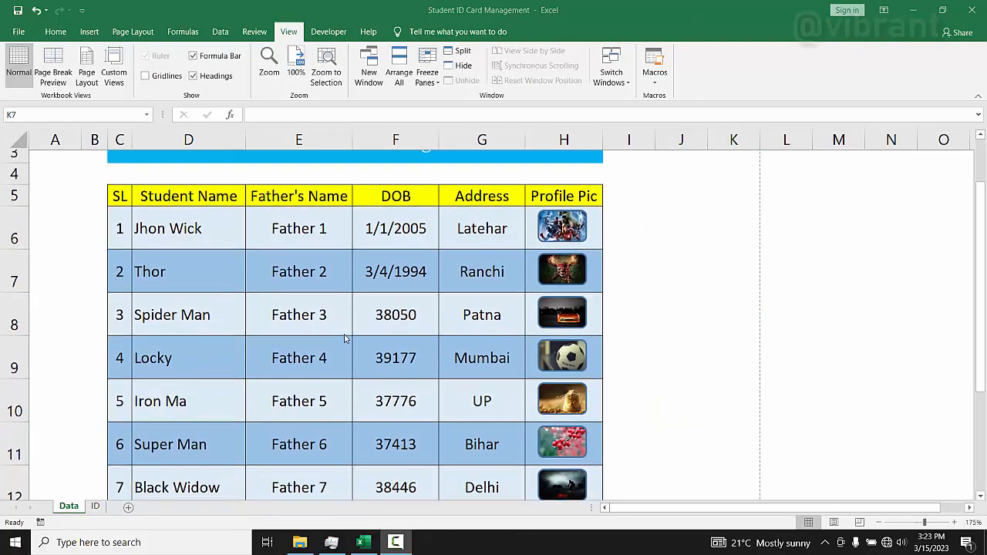
pyautogui.scroll(1, 345, 338)
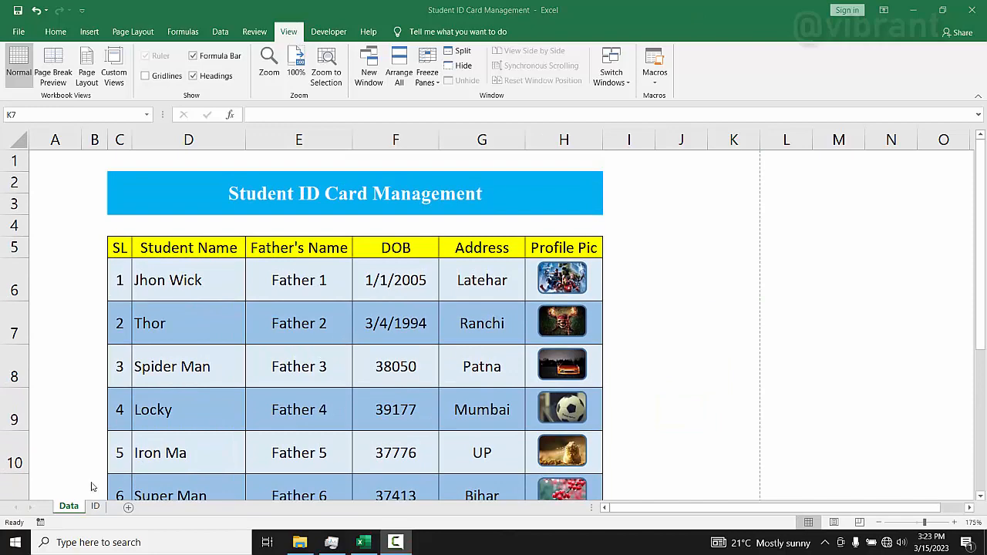
pyautogui.click(97, 508)
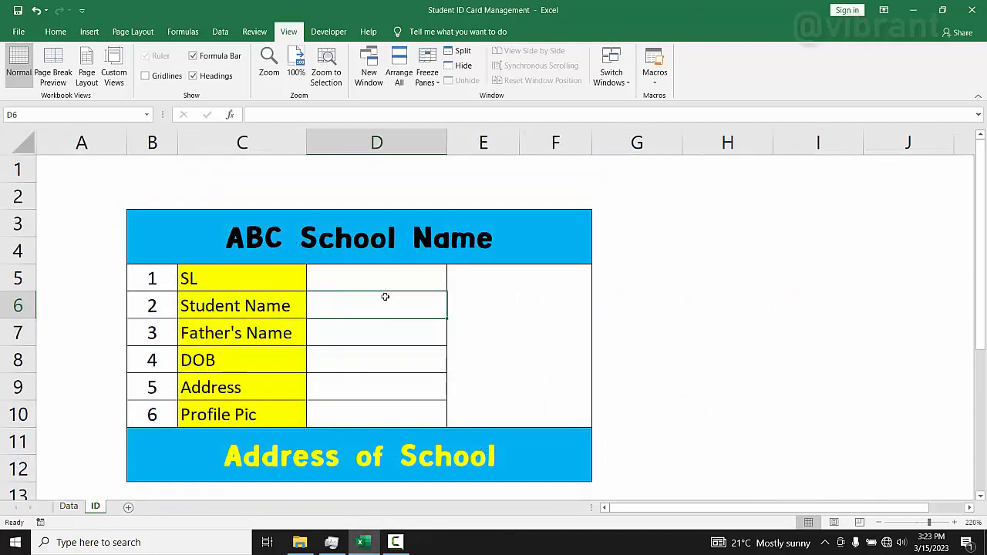
pyautogui.click(386, 282)
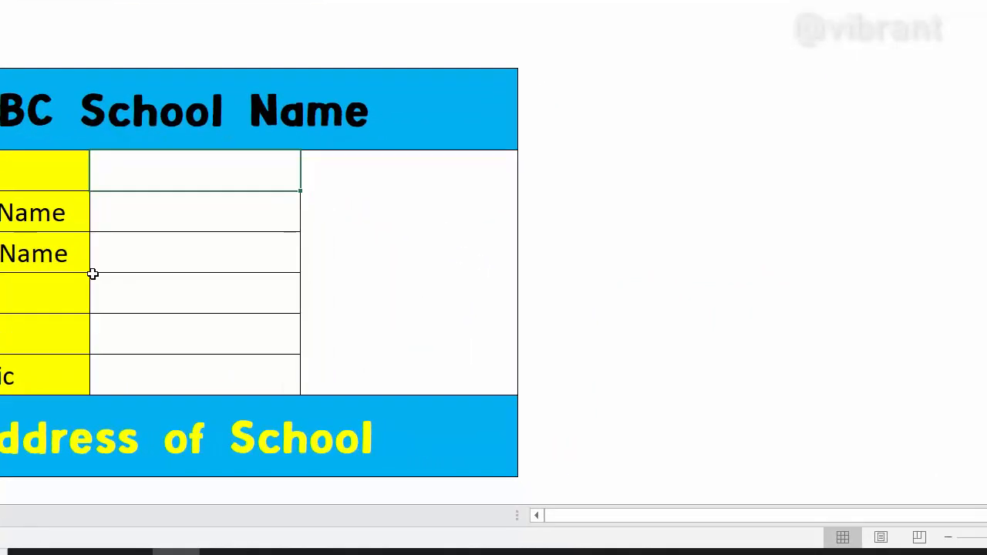
pyautogui.write('1')
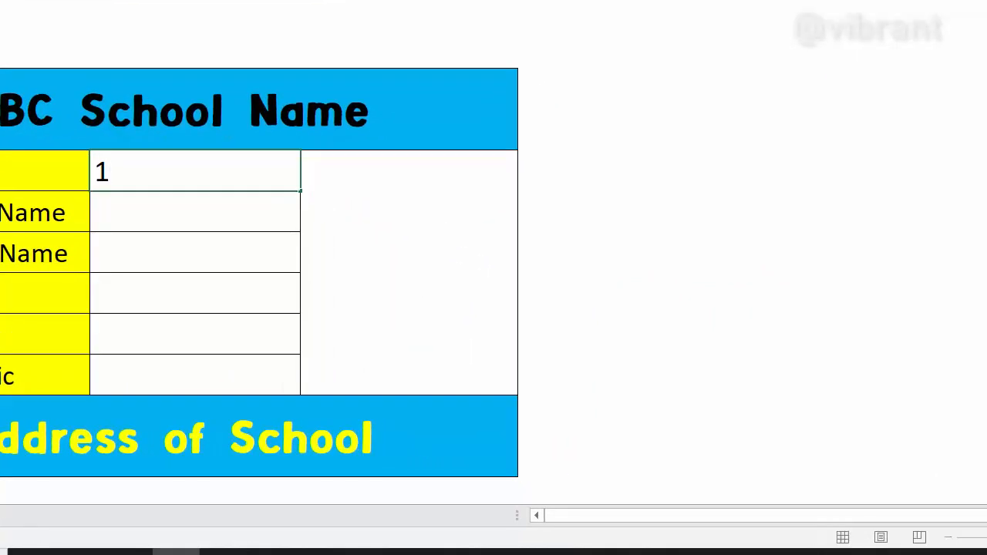
pyautogui.hotkey('ctrl', 'pageup')
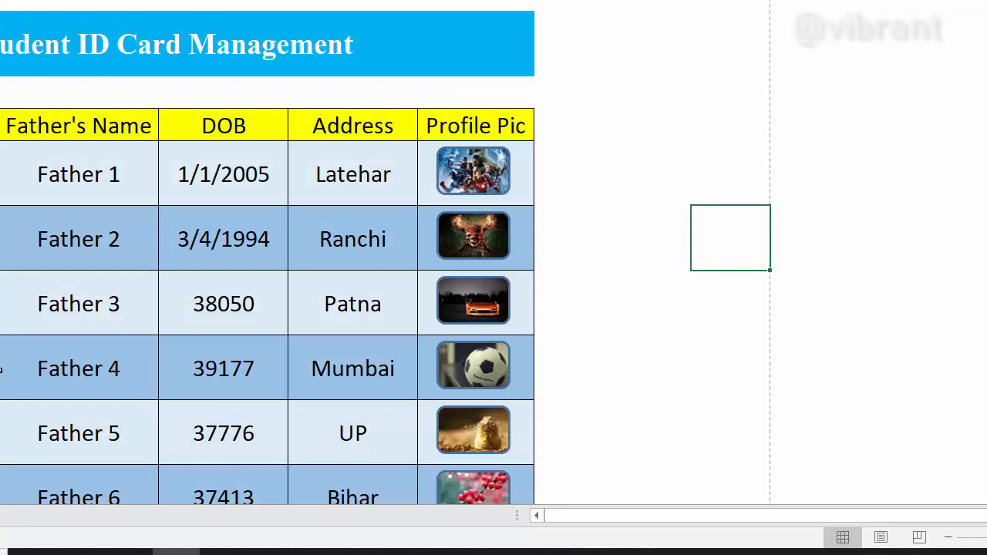
pyautogui.press('Escape')
pyautogui.click(744, 148)
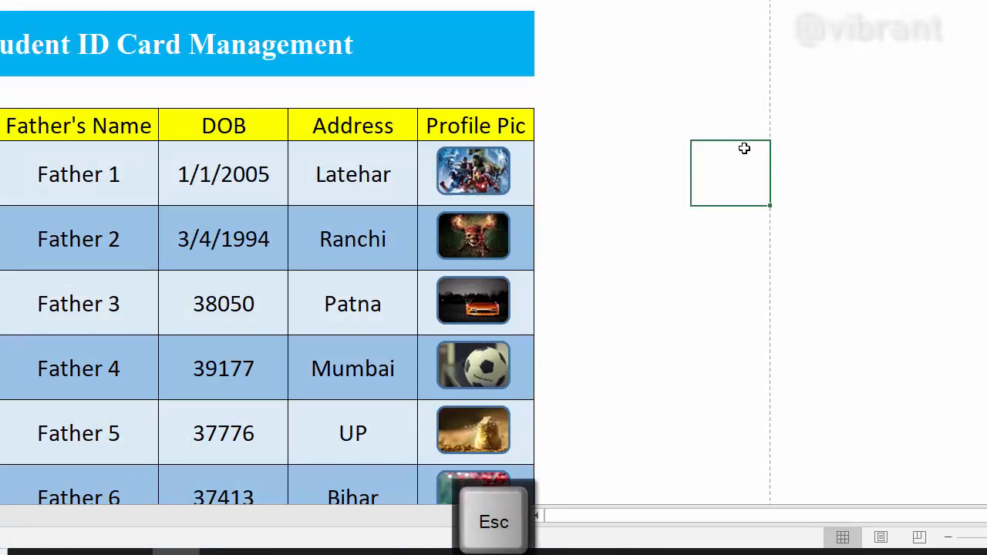
pyautogui.hotkey('ctrl', 'pagedown')
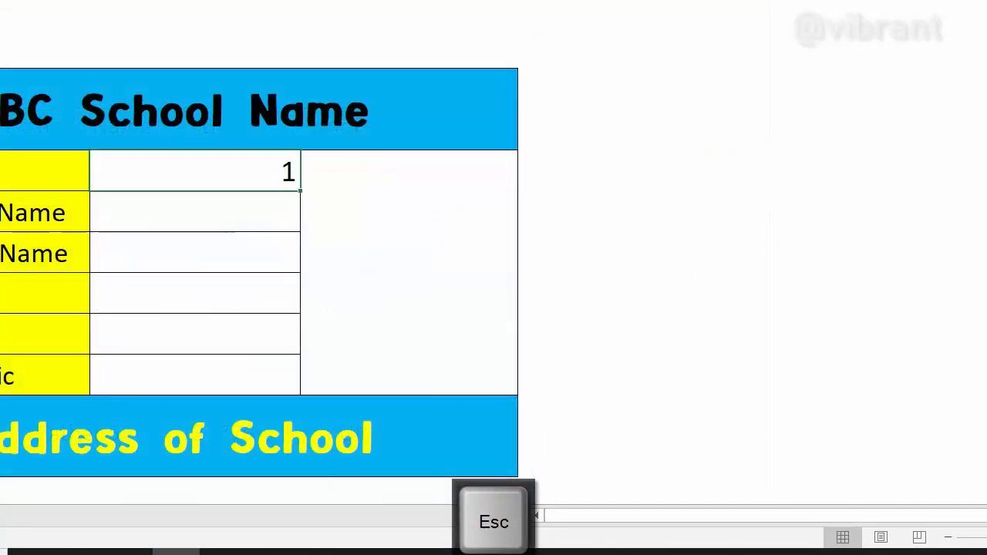
pyautogui.click(176, 204)
pyautogui.click(176, 183)
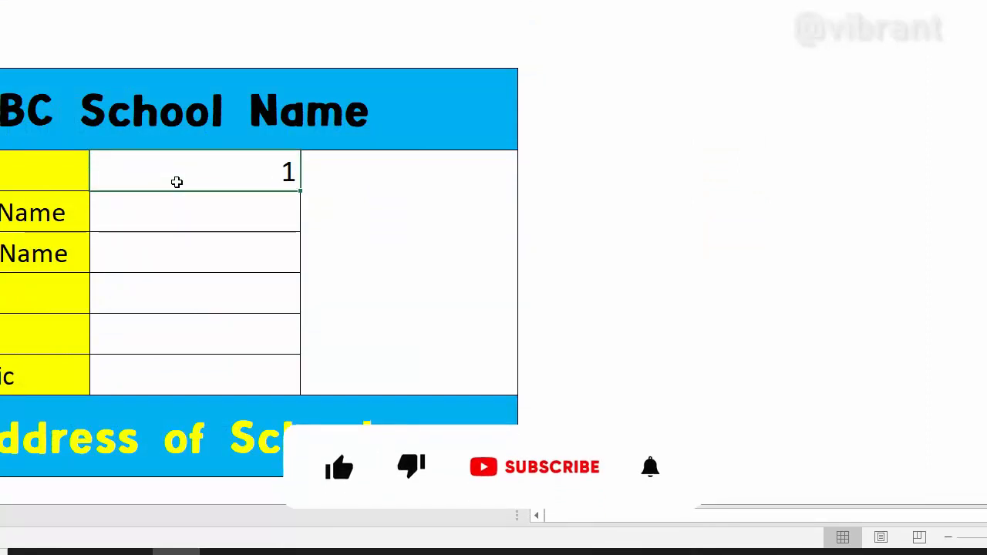
pyautogui.press('F9')
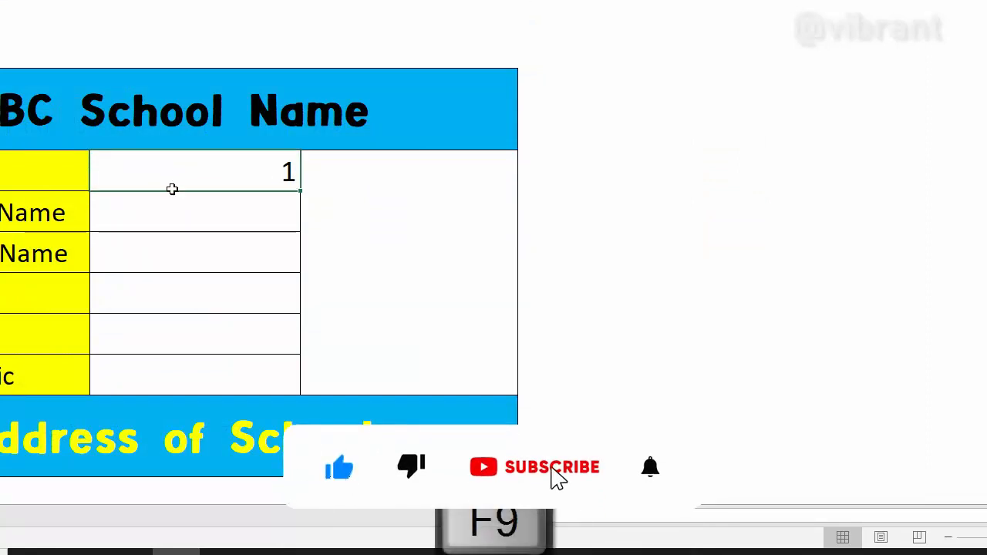
pyautogui.click(161, 220)
pyautogui.click(240, 176)
pyautogui.click(216, 213)
pyautogui.click(191, 174)
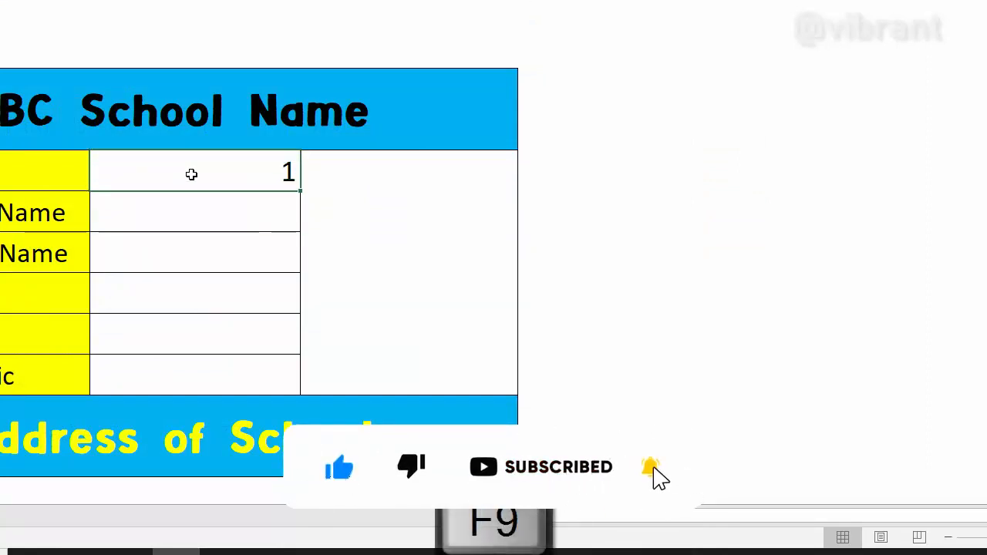
# In the Student Name cell D6, enter =VLOOKUP(D5,Data!C5:H12,2,0) to fetch the name from the Data sheet
pyautogui.click(182, 212)
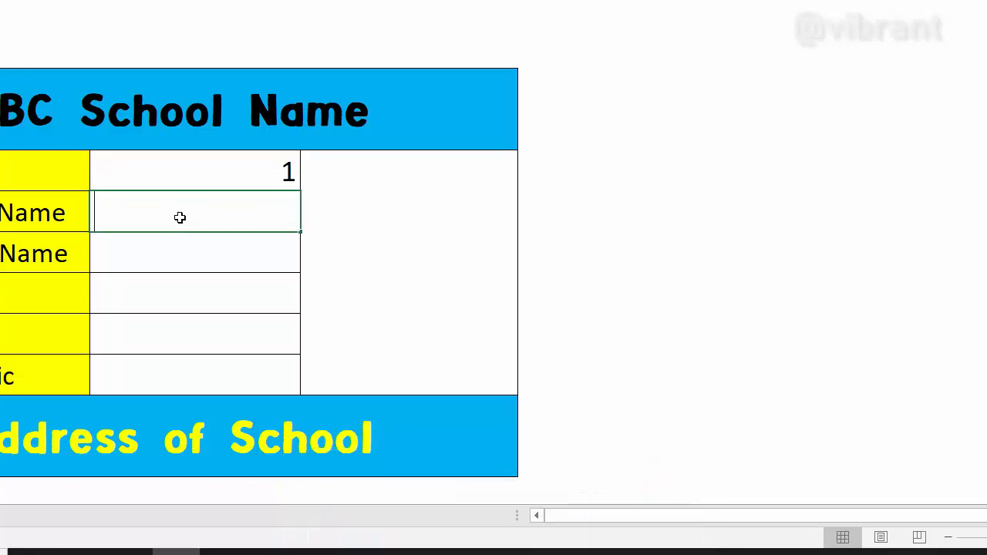
pyautogui.write('=vl')
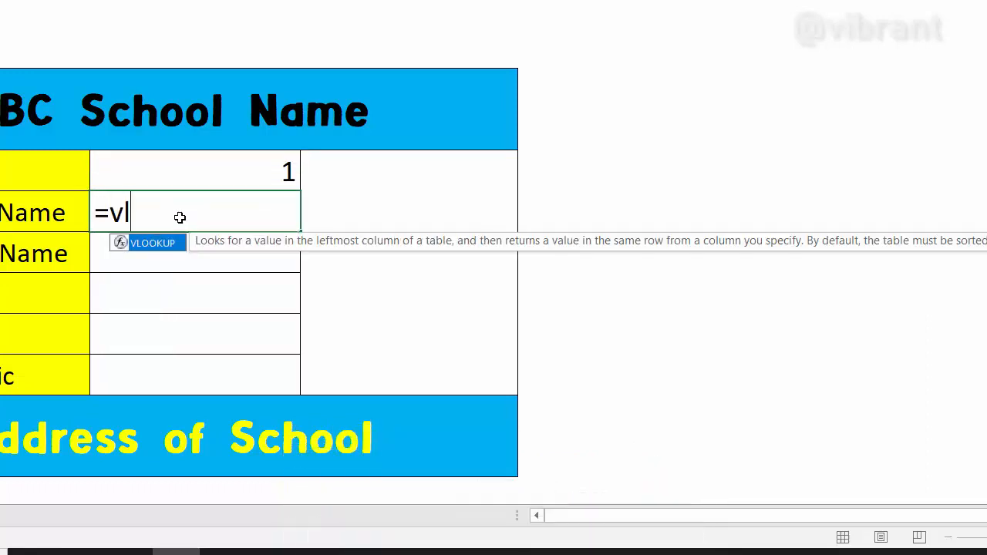
pyautogui.press('Tab')
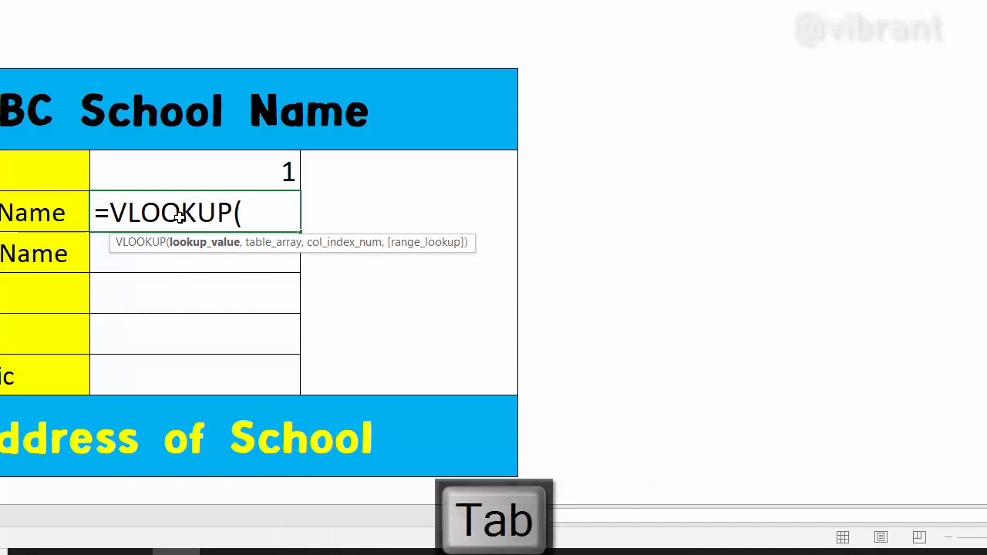
pyautogui.click(202, 169)
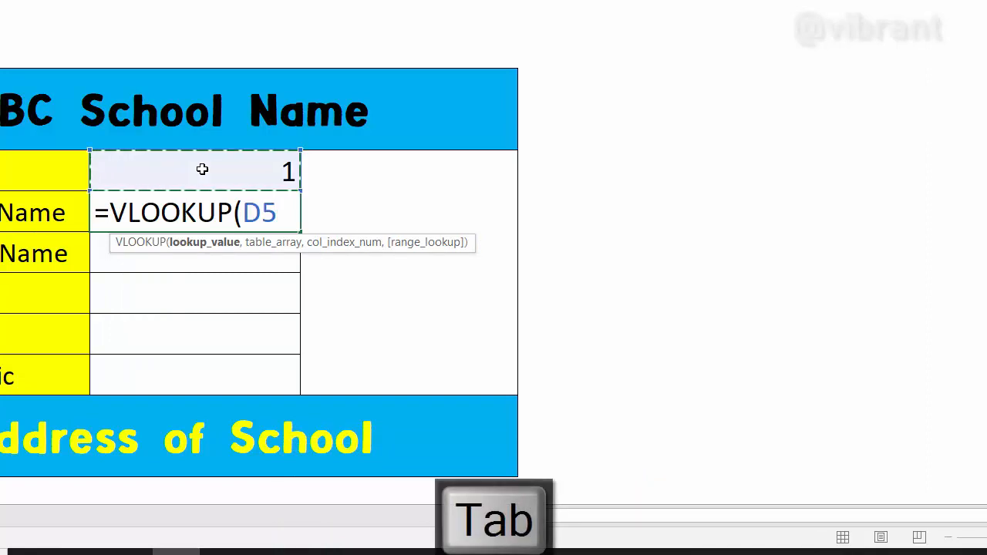
pyautogui.write(',')
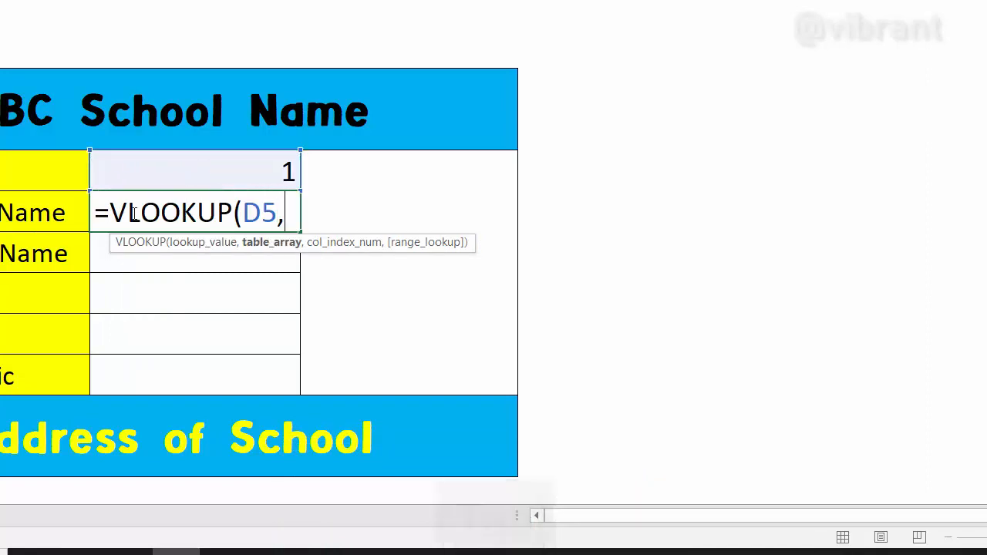
pyautogui.hotkey('ctrl', 'pageup')
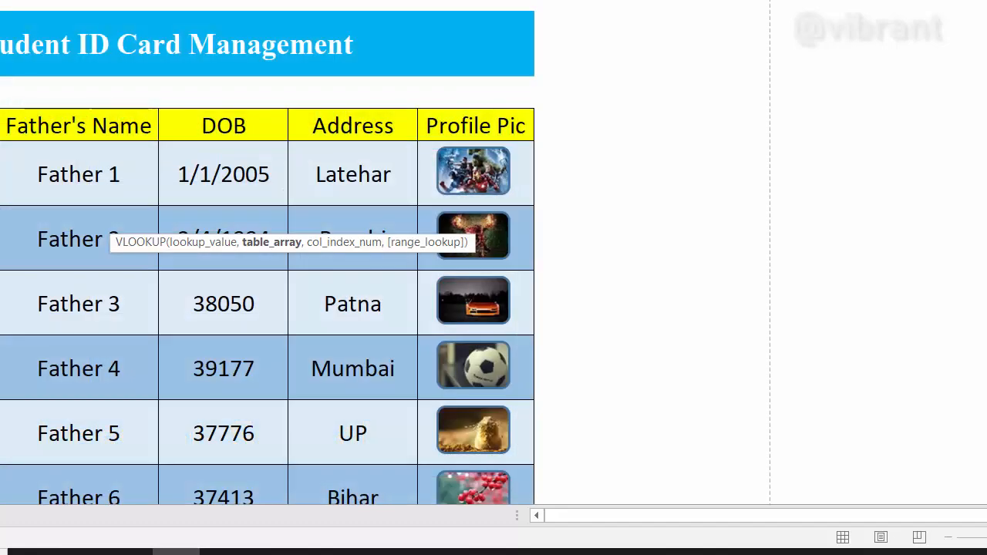
pyautogui.moveTo(0, 126); pyautogui.dragTo(414, 466)
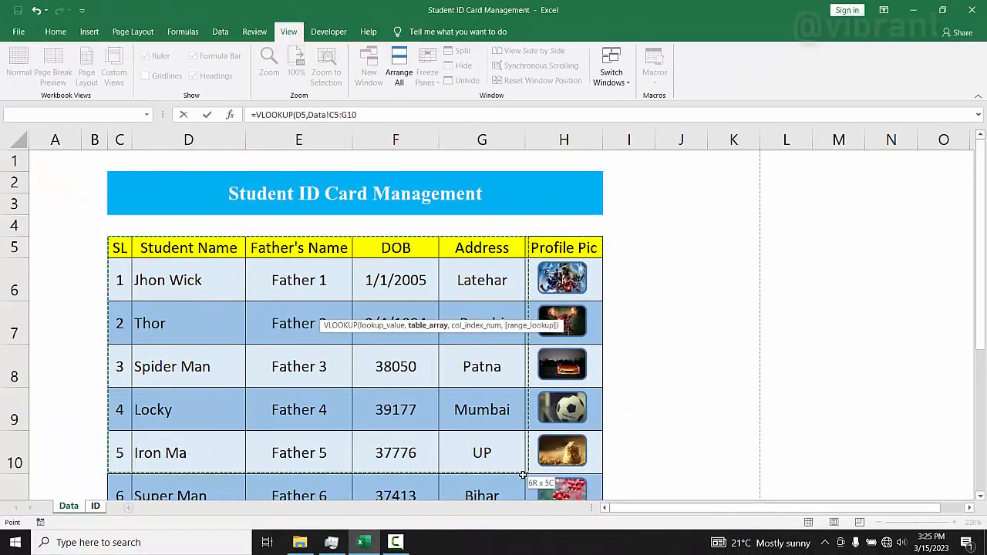
pyautogui.moveTo(523, 475); pyautogui.dragTo(565, 467)
pyautogui.scroll(1, 467, 293)
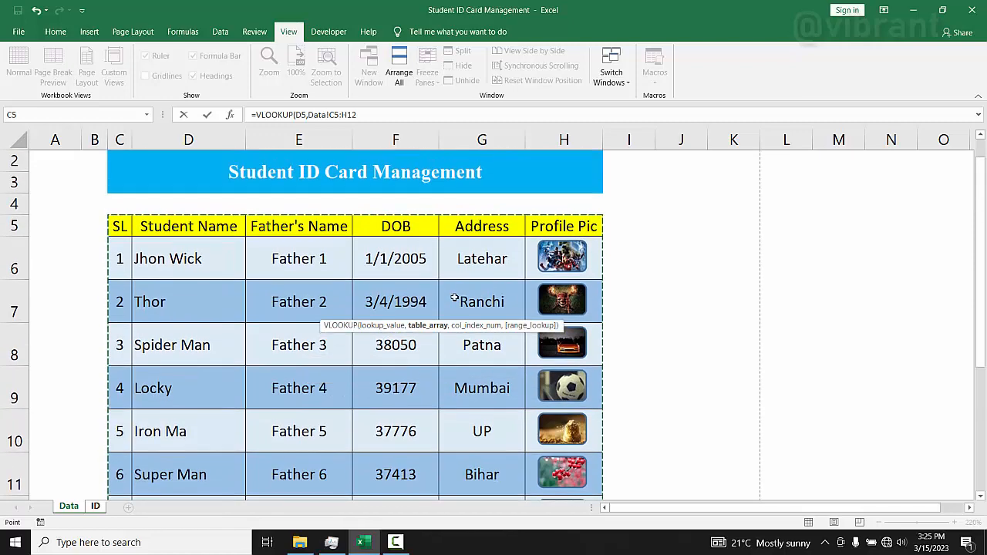
pyautogui.click(383, 115)
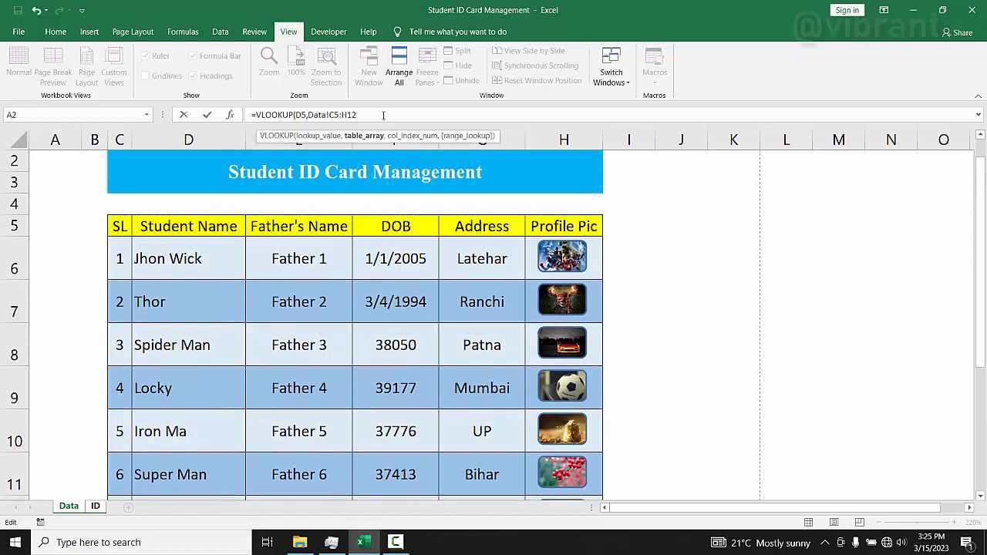
pyautogui.write(',')
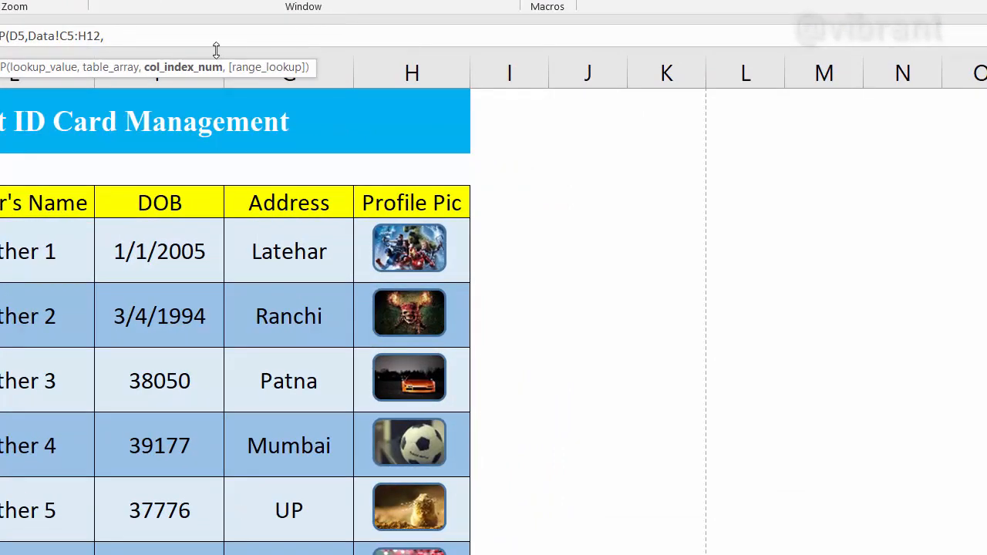
pyautogui.write('2,')
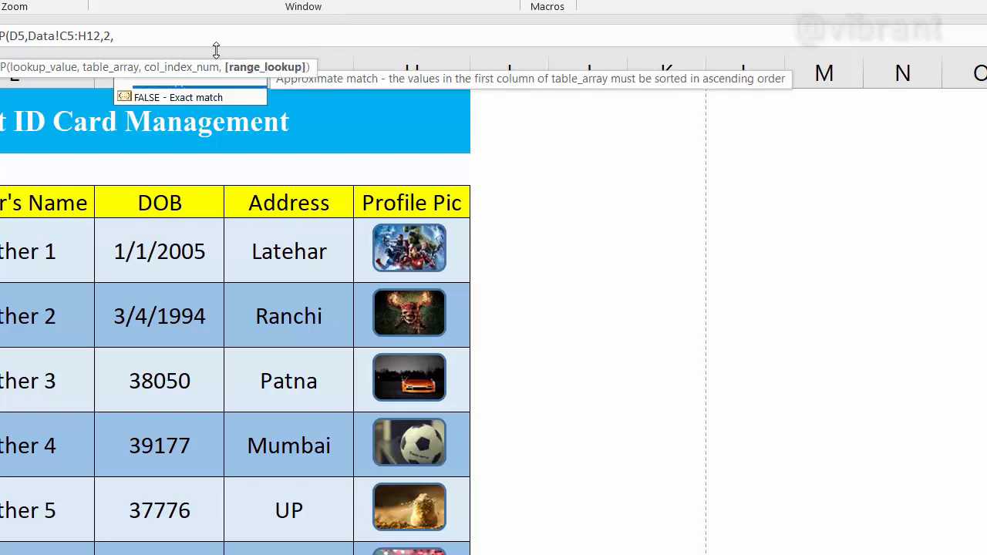
pyautogui.write('0)')
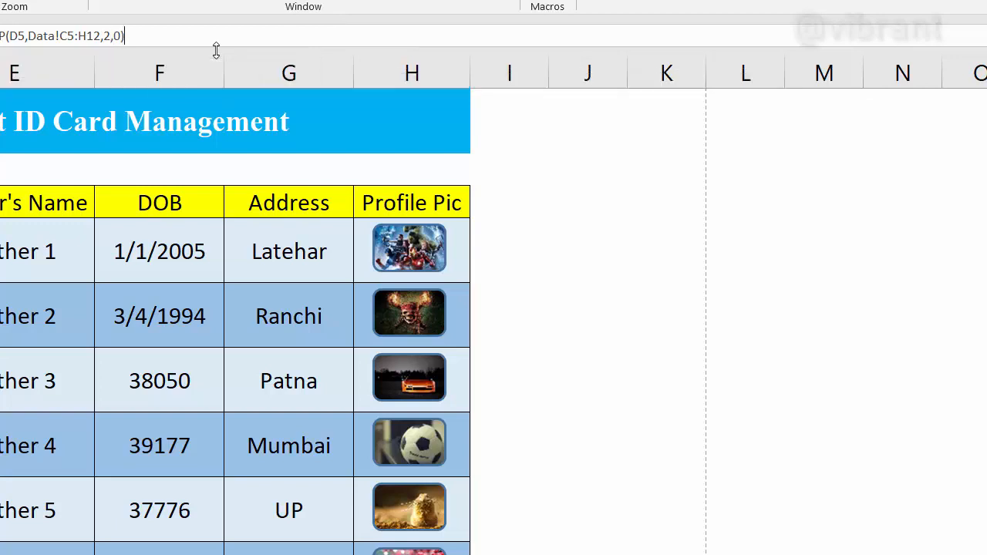
pyautogui.press('Return')
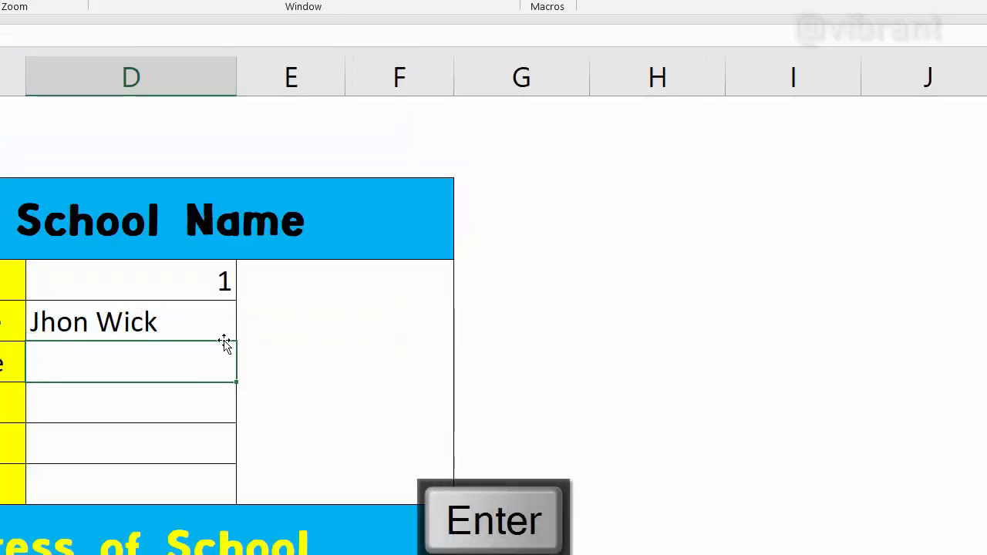
# Test the name lookup by changing the SL value in D5 to 2 and then 3
pyautogui.click(174, 287)
pyautogui.write('2')
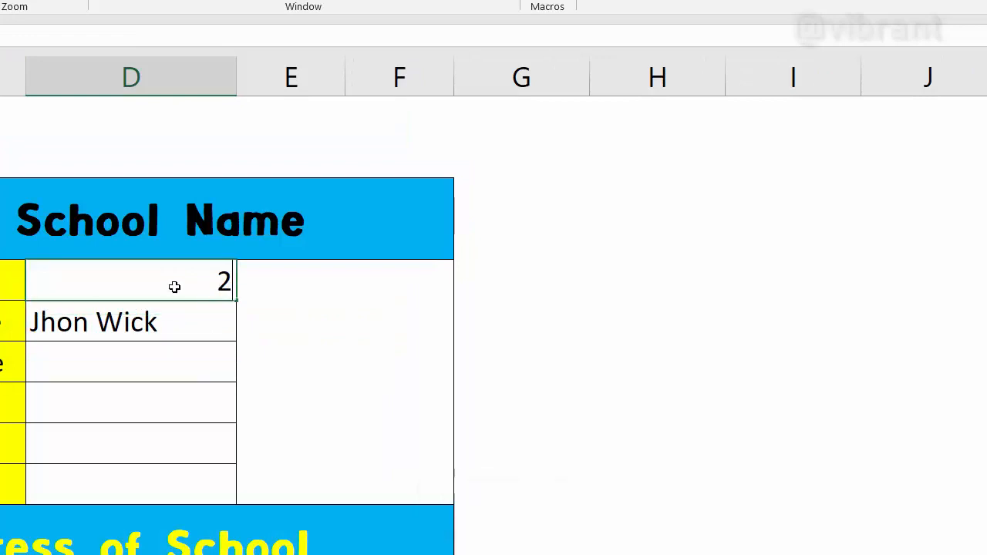
pyautogui.press('Return')
pyautogui.click(174, 286)
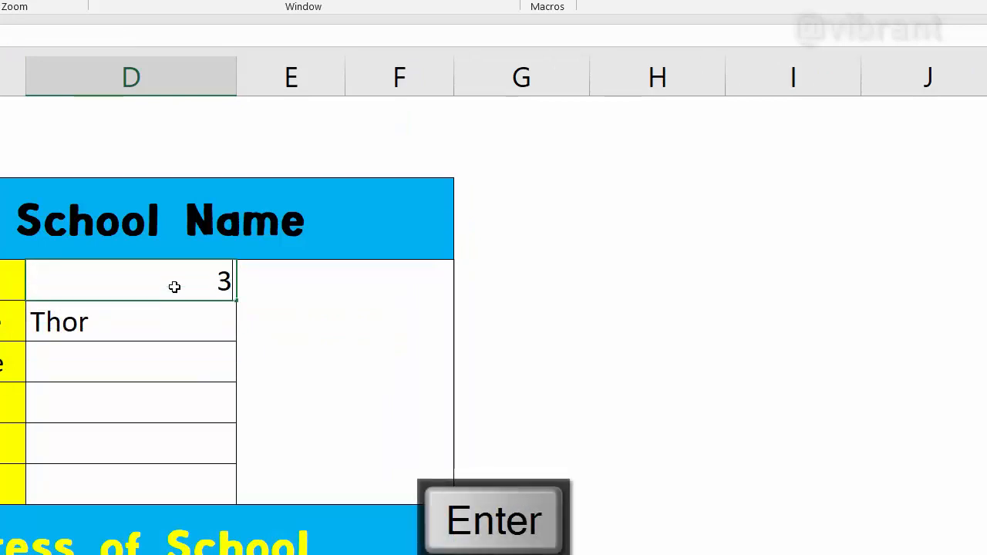
pyautogui.write('3')
pyautogui.press('Return')
# In the Father's Name cell D7, enter =VLOOKUP(D5,Data!C5:H12,3,0) to fetch the value from the Data sheet
pyautogui.click(146, 364)
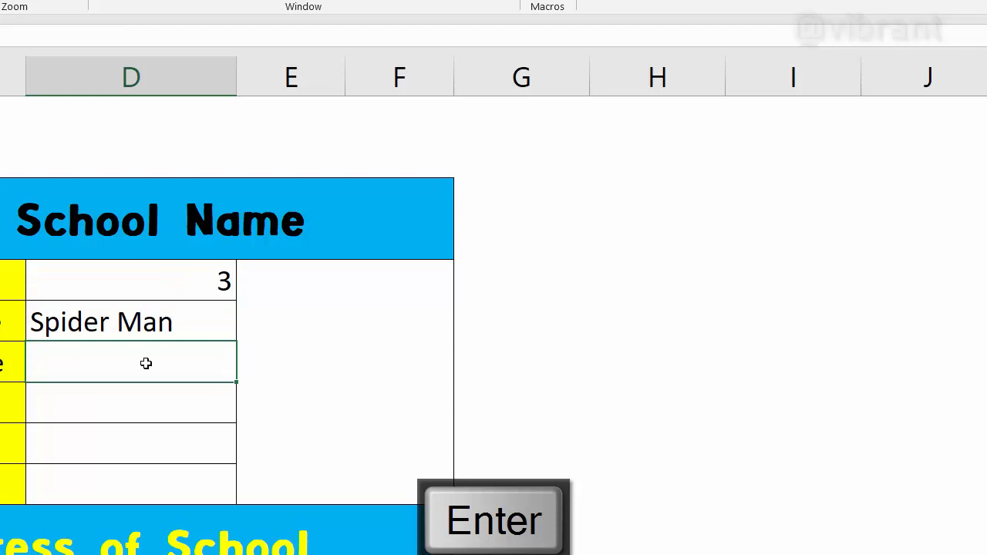
pyautogui.write('=vl')
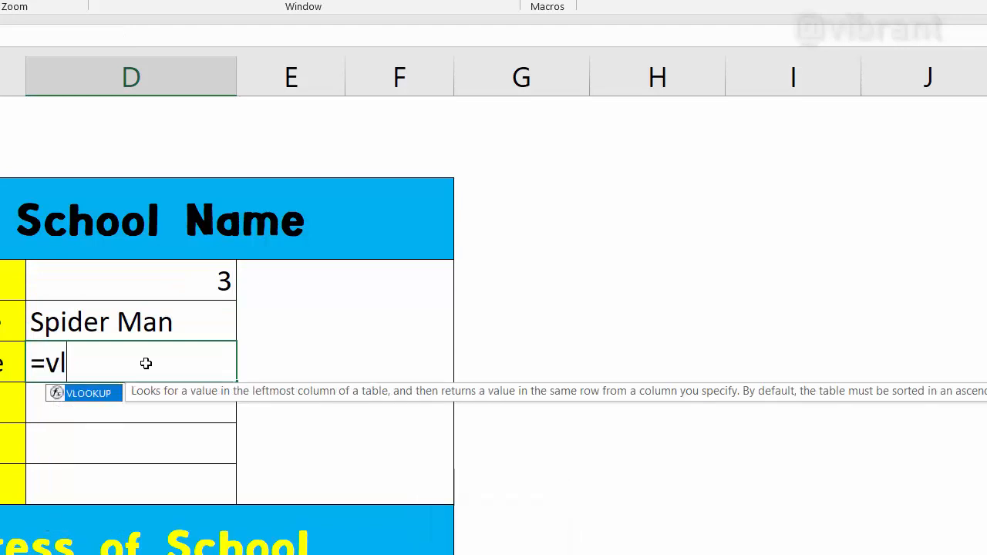
pyautogui.press('Tab')
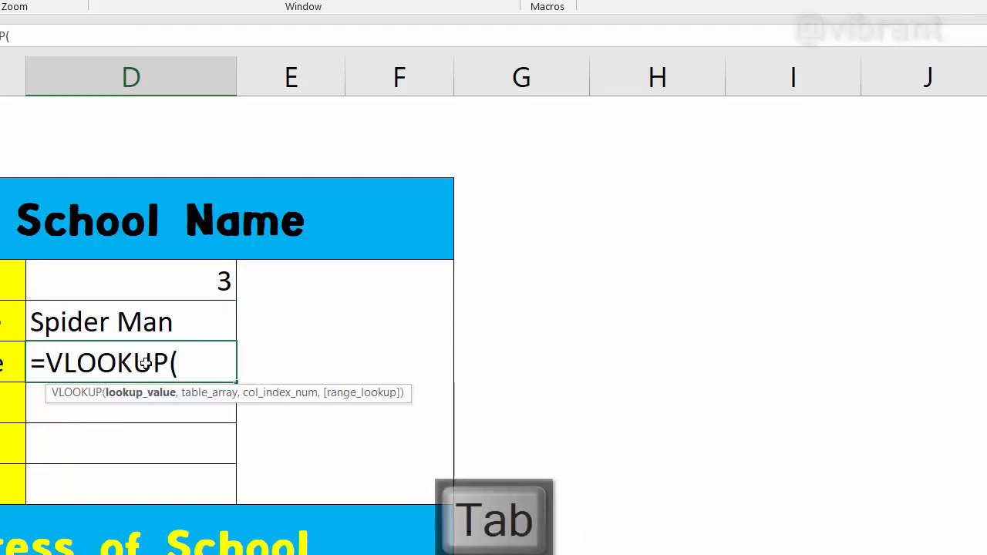
pyautogui.click(171, 284)
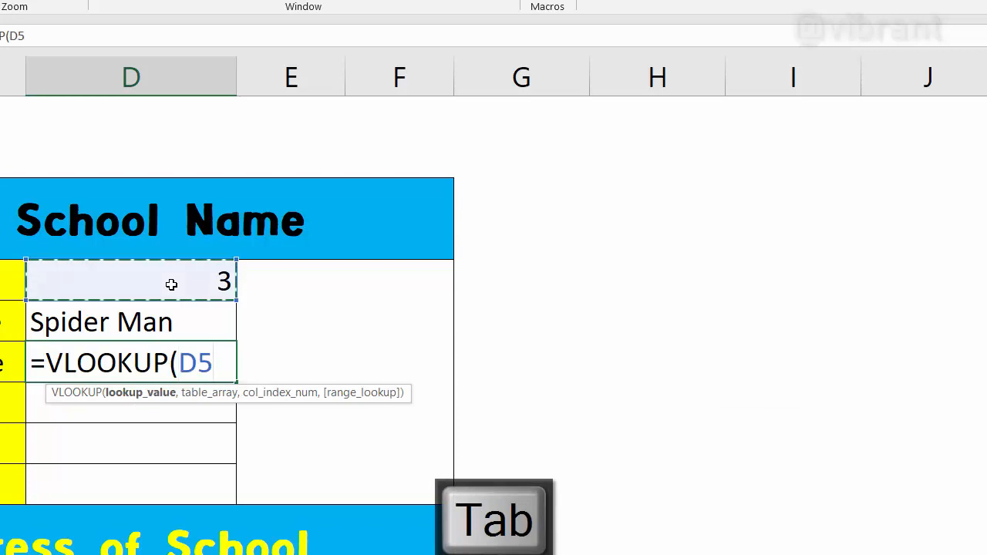
pyautogui.write(',')
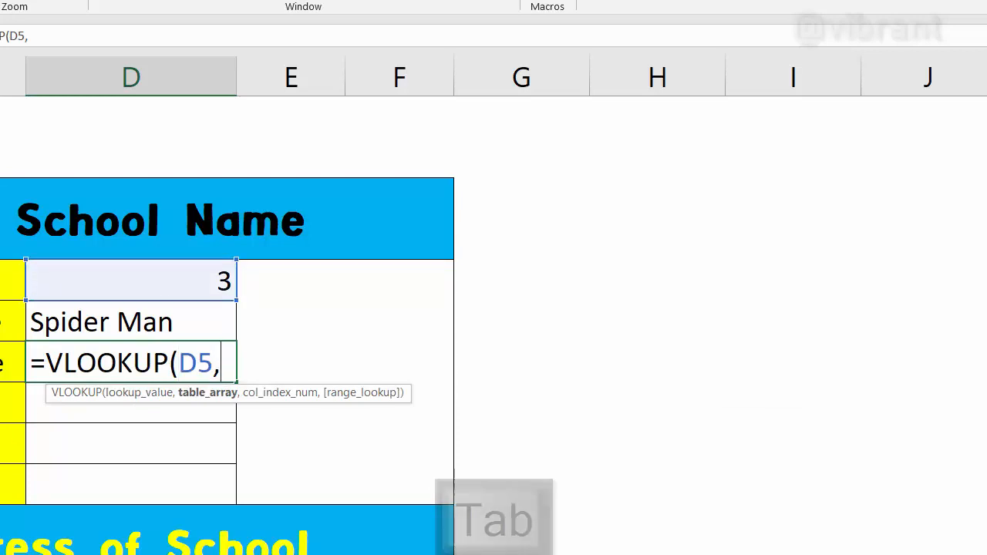
pyautogui.hotkey('ctrl', 'pageup')
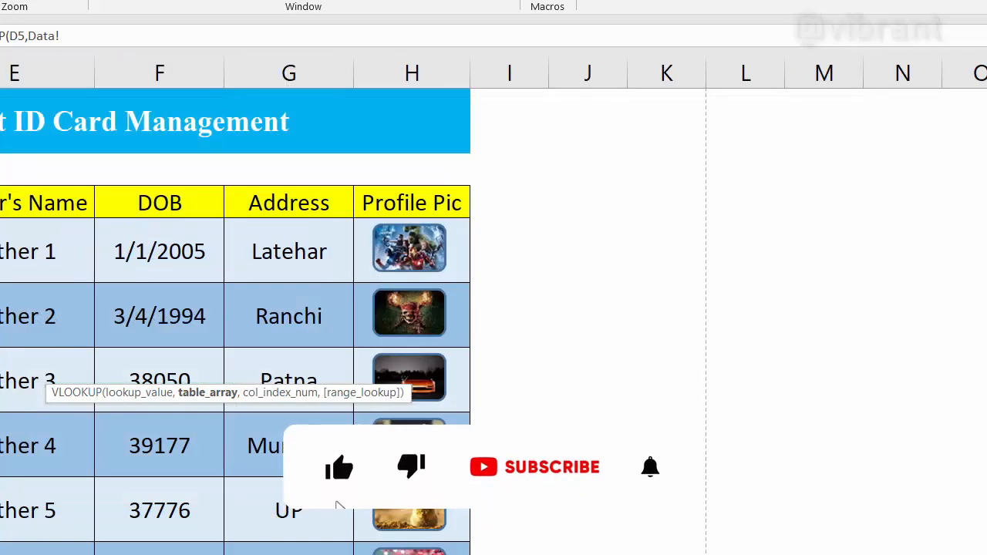
pyautogui.moveTo(2, 202); pyautogui.dragTo(395, 554)
pyautogui.scroll(-1, 236, 322)
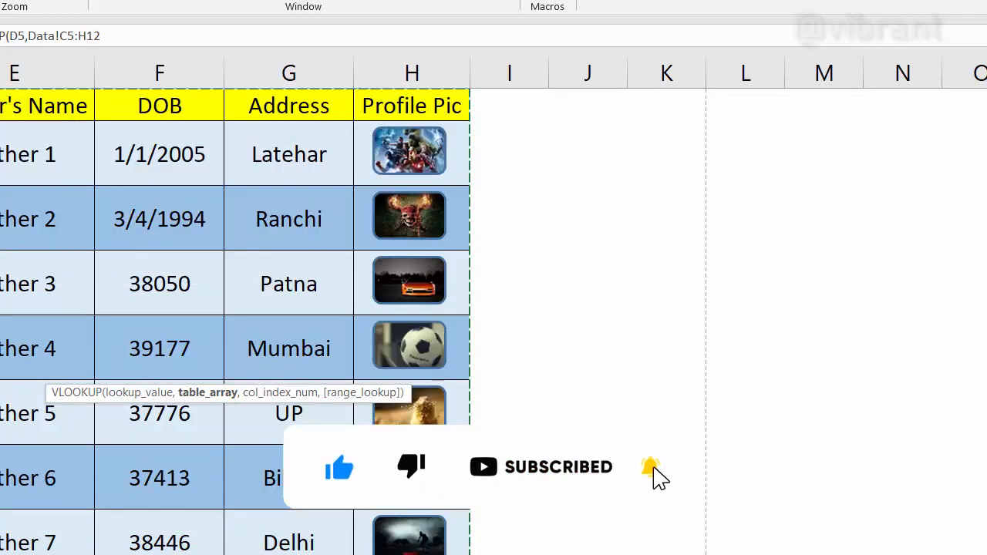
pyautogui.click(123, 34)
pyautogui.scroll(1, 1, 259)
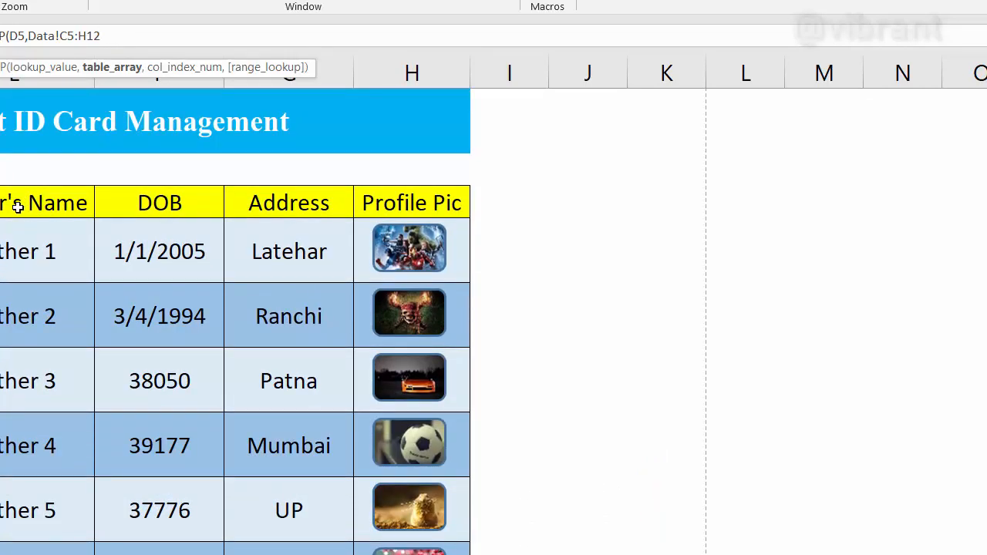
pyautogui.write(',')
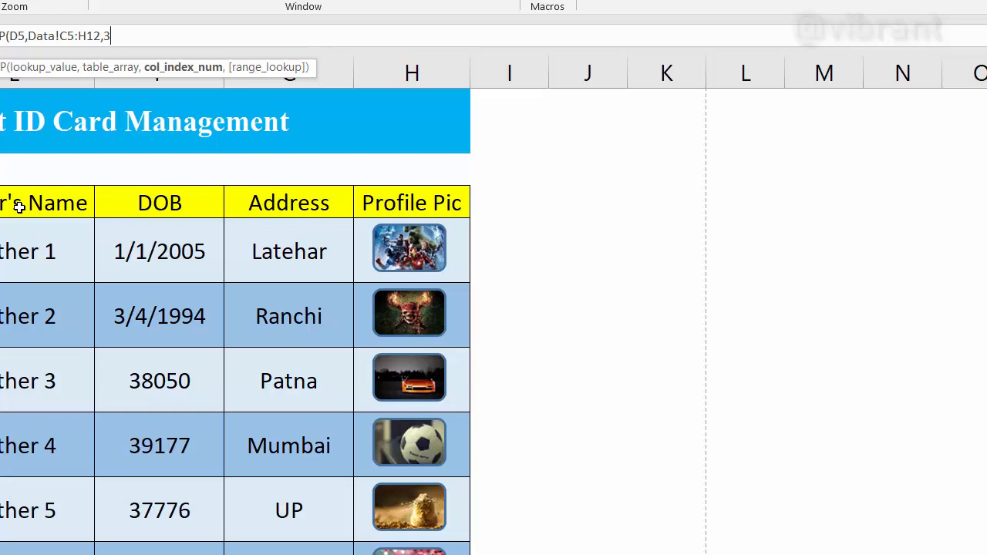
pyautogui.write('3,')
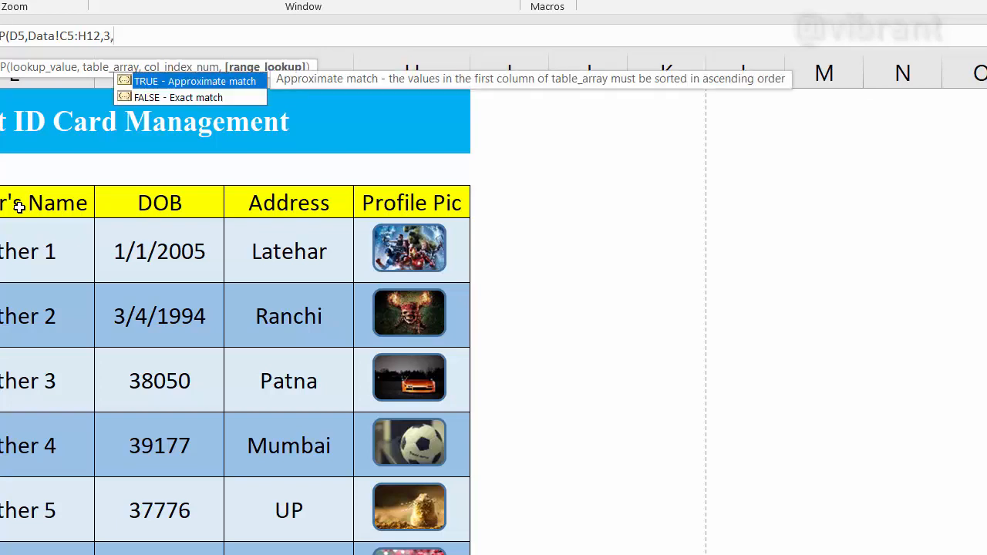
pyautogui.write('0)')
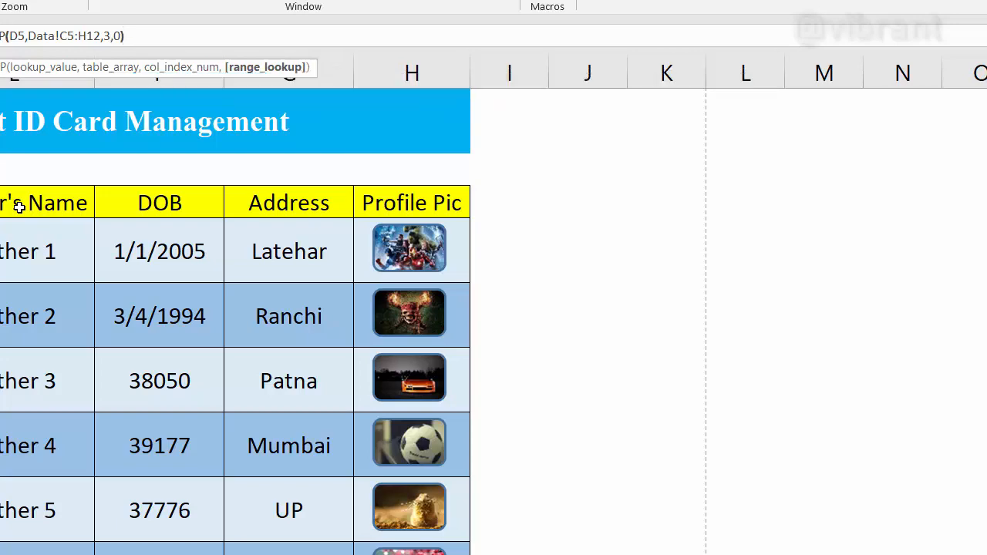
pyautogui.press('Return')
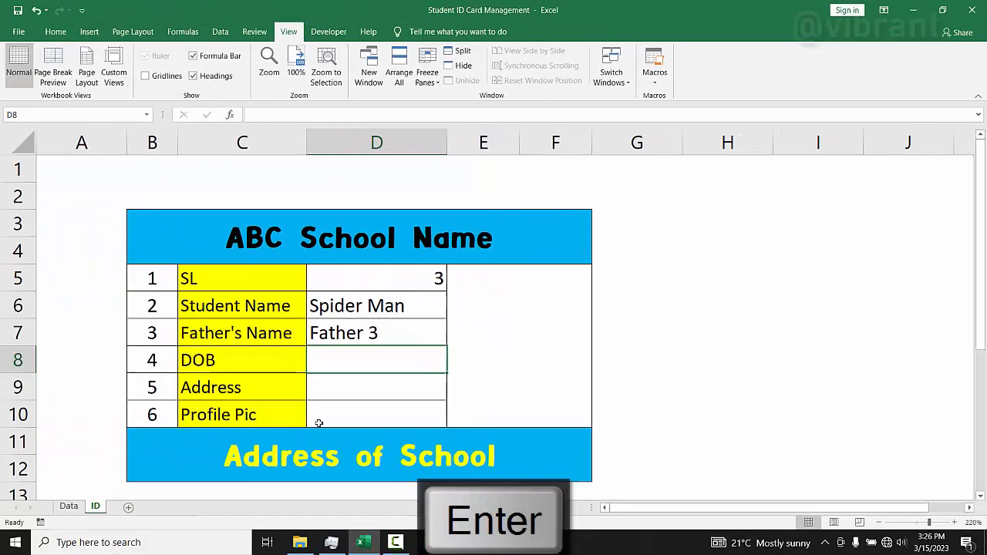
# In the DOB cell D8, enter =VLOOKUP(D5,Data!C5:H12,4,0) to fetch the date from the Data sheet
pyautogui.write('=')
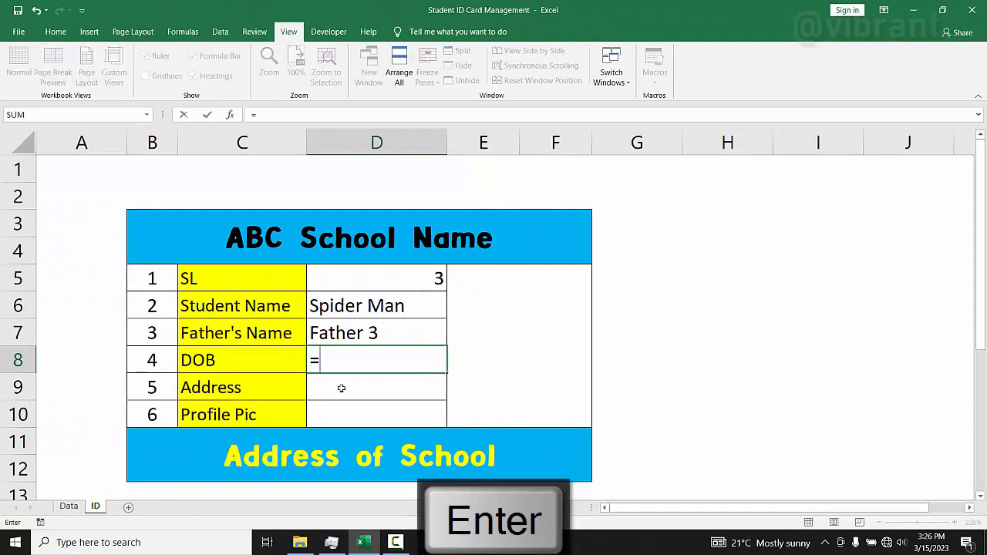
pyautogui.write('vl')
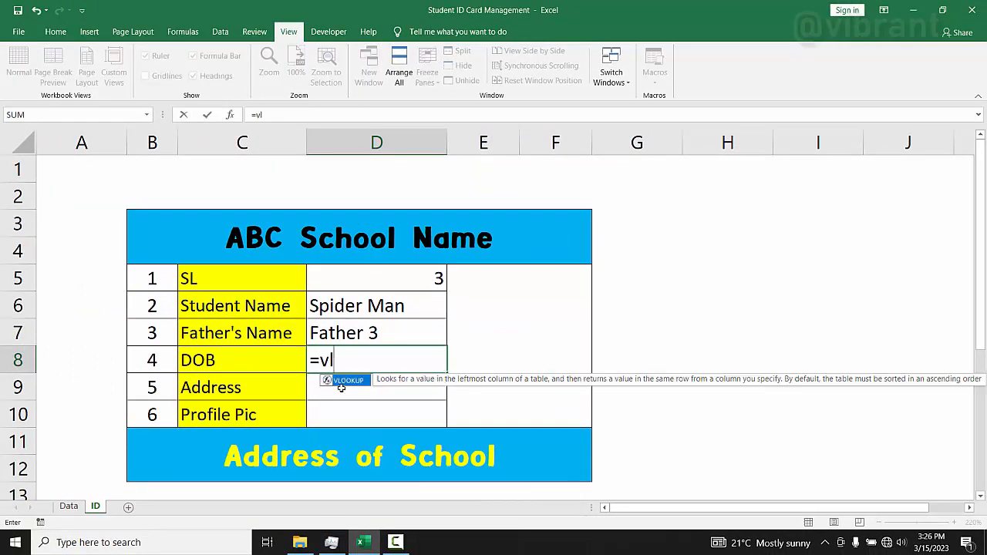
pyautogui.press('Tab')
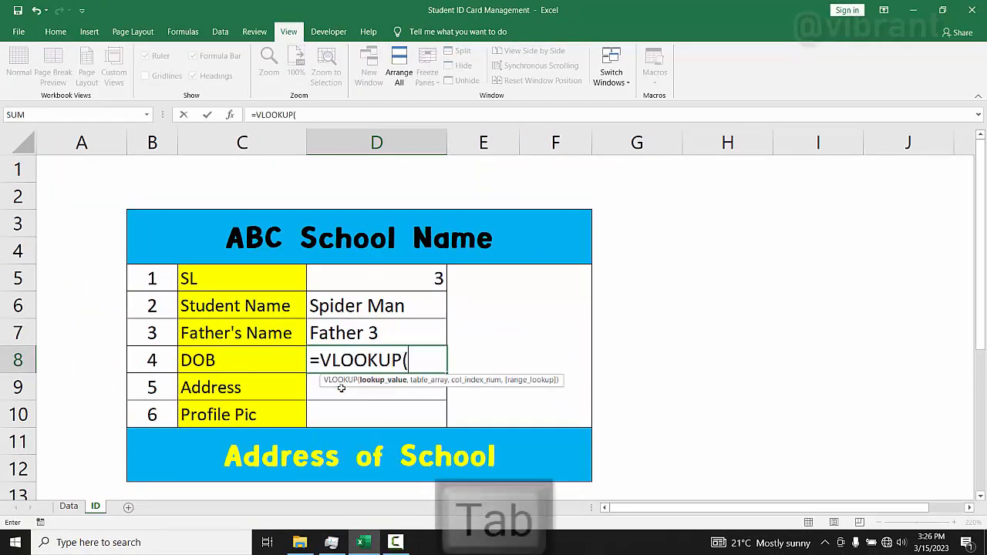
pyautogui.click(351, 285)
pyautogui.write(',')
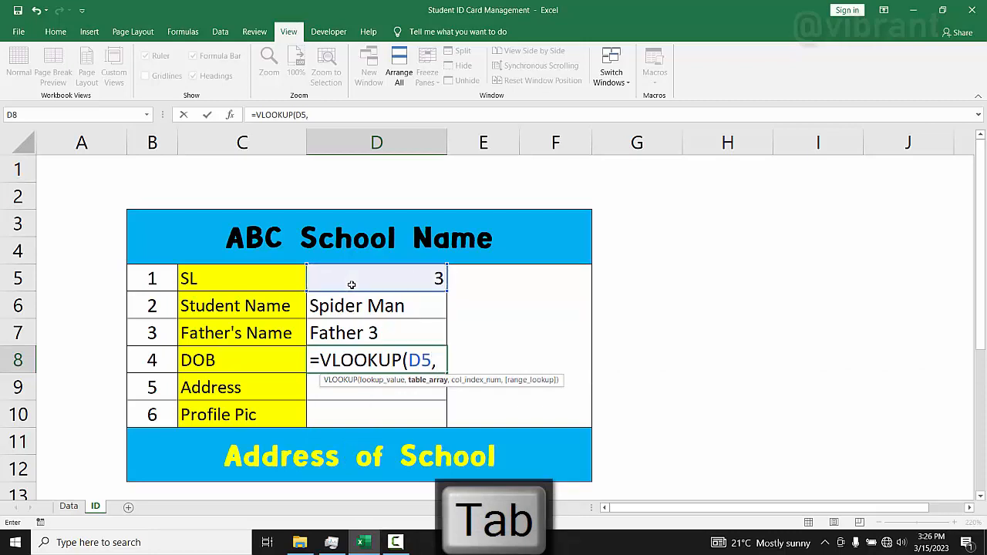
pyautogui.click(68, 506)
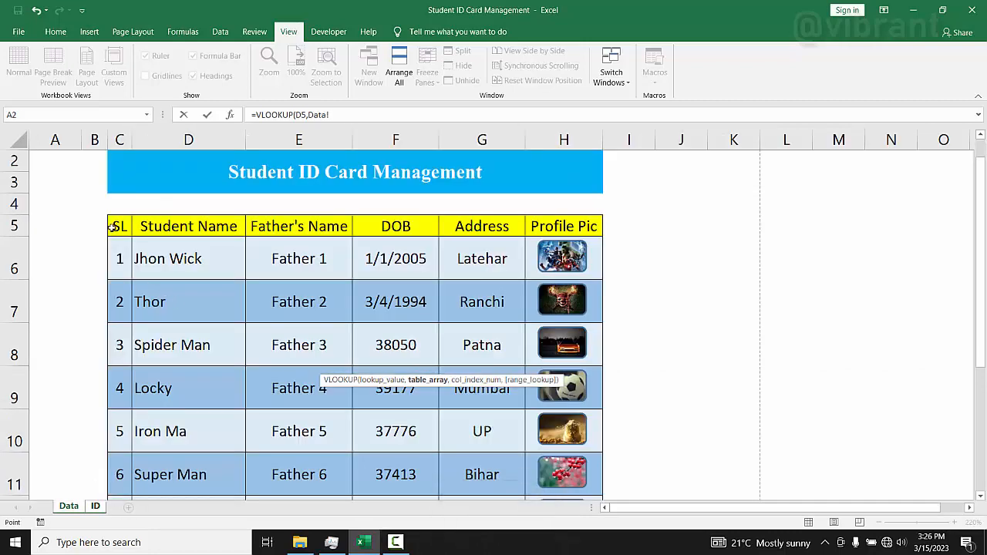
pyautogui.moveTo(120, 226); pyautogui.dragTo(539, 462)
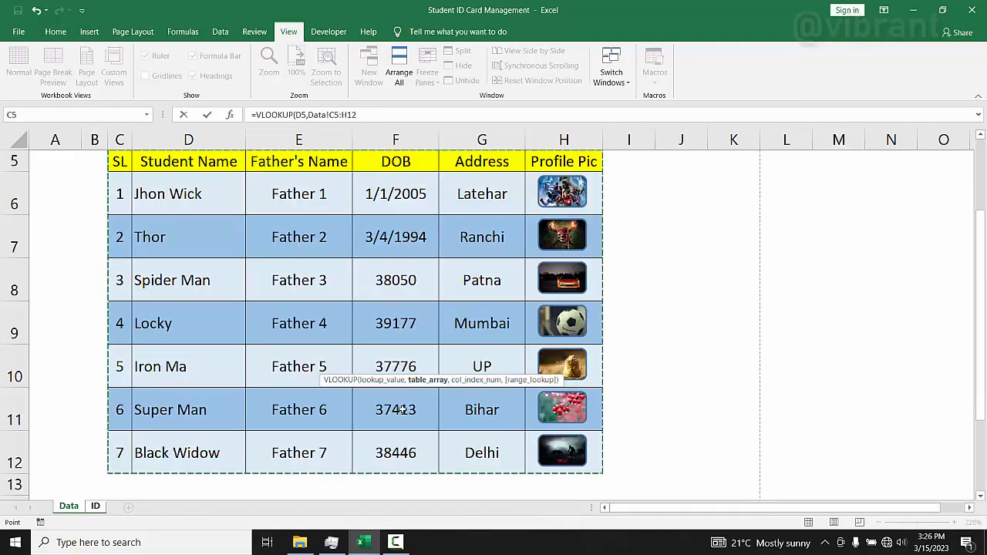
pyautogui.click(375, 111)
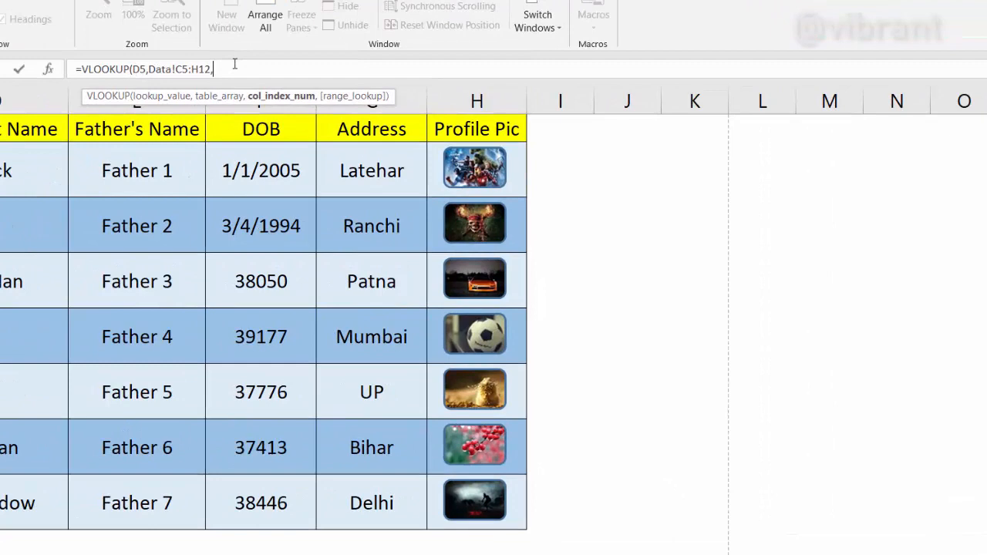
pyautogui.write('4')
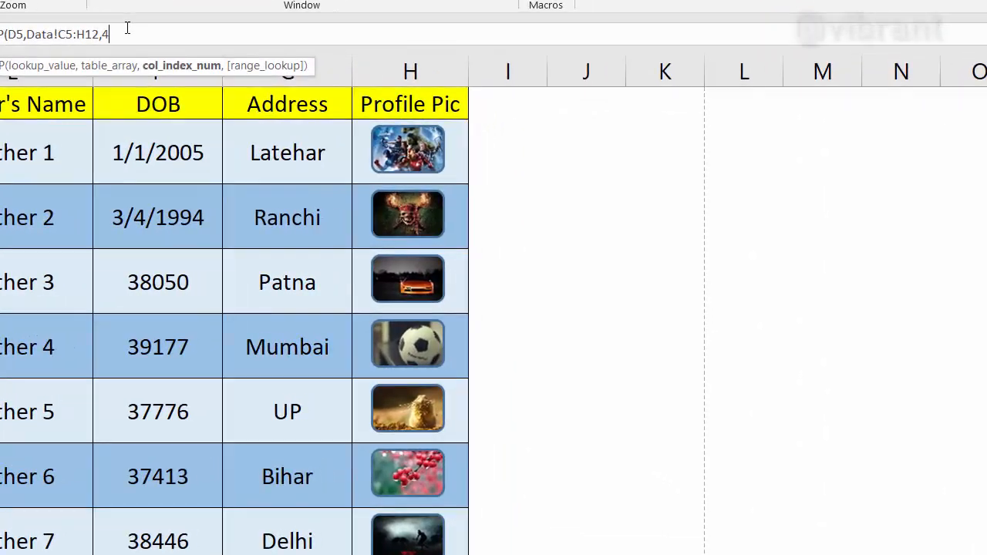
pyautogui.write(',')
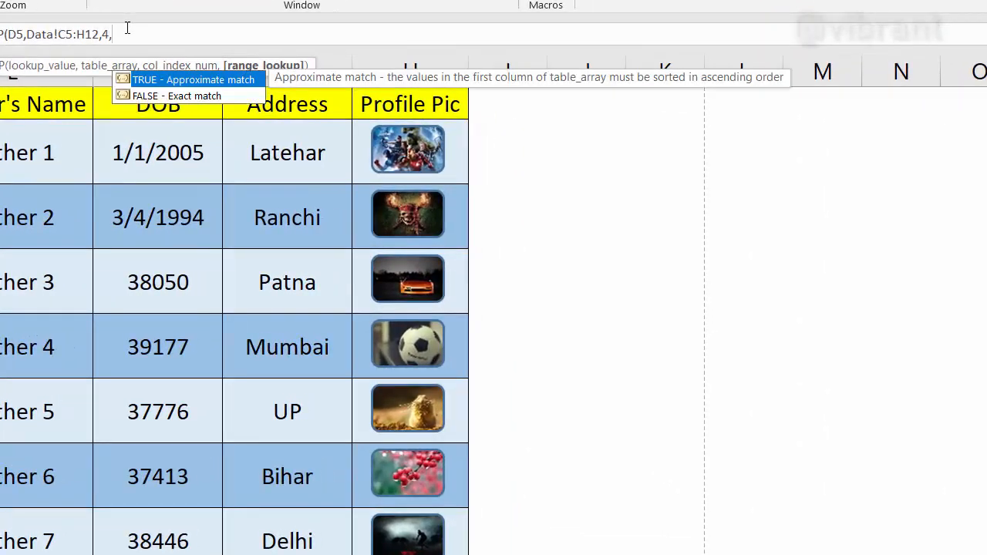
pyautogui.write('0)')
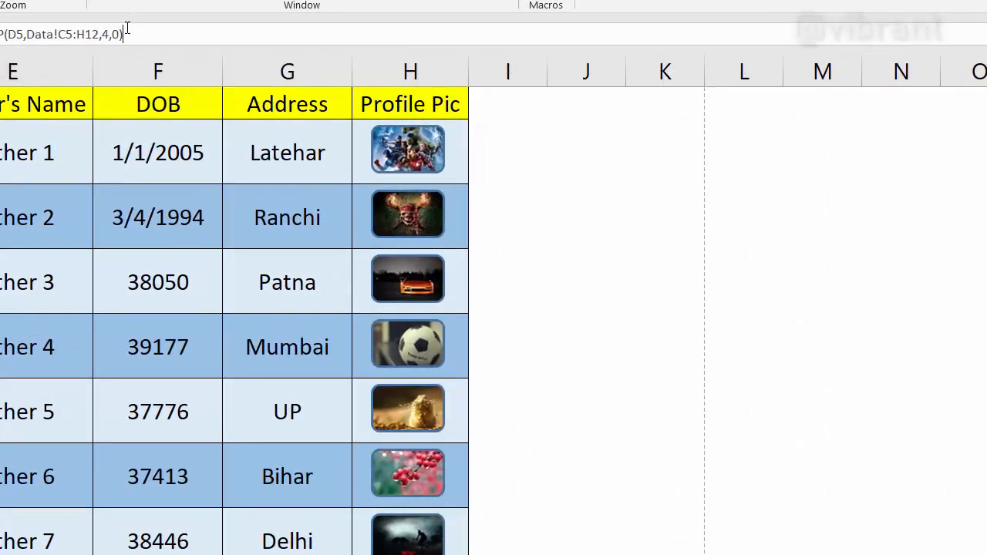
pyautogui.press('Return')
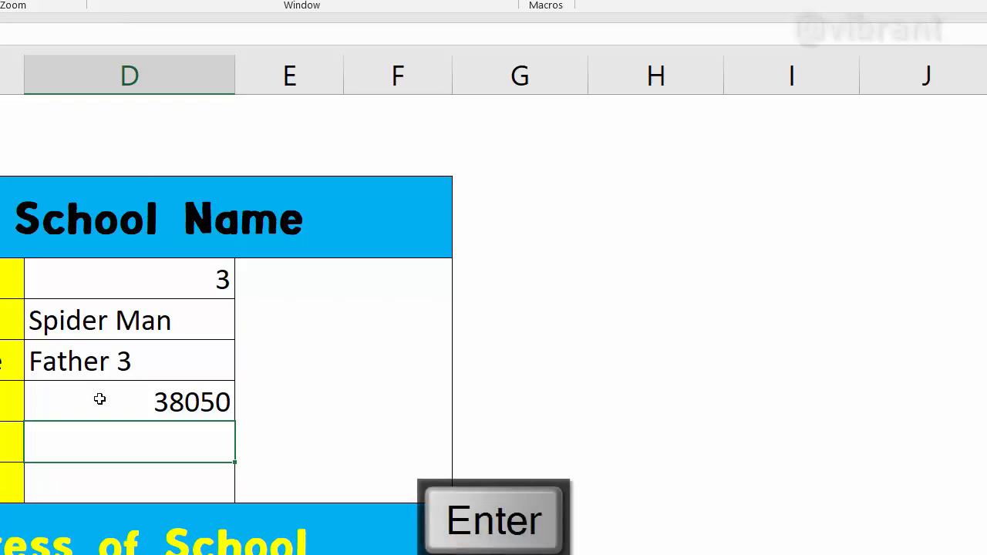
# Format the DOB cell D8 as Short Date
pyautogui.click(100, 399)
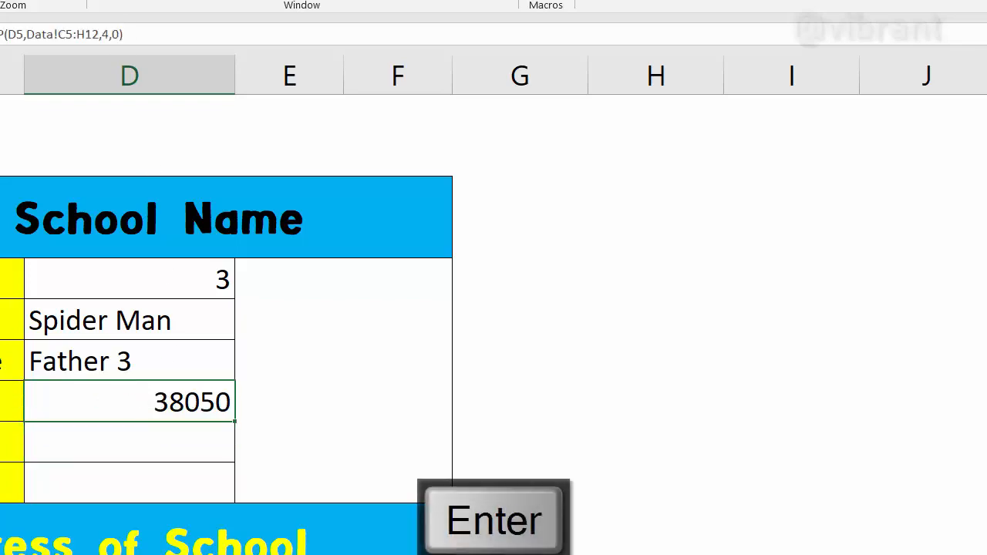
pyautogui.click(0, 0)
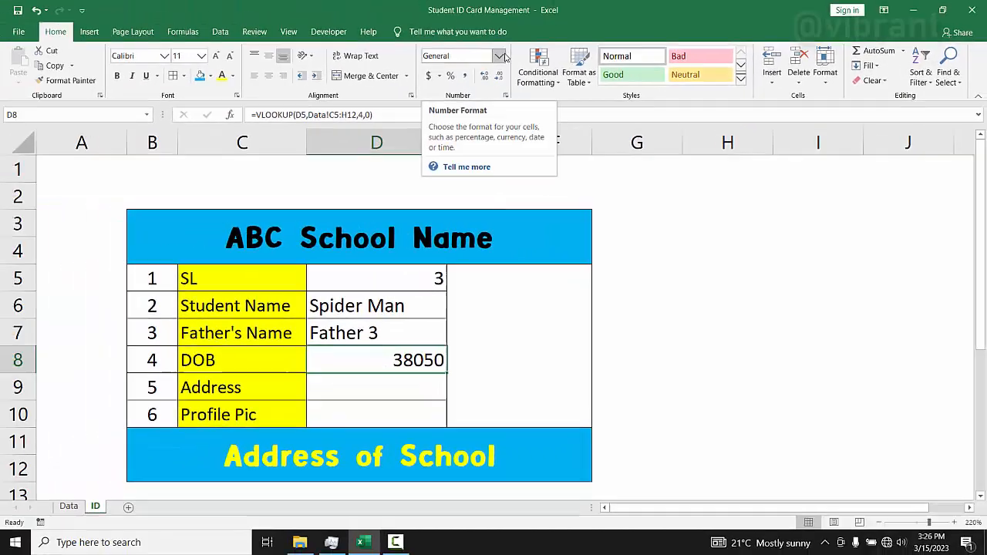
pyautogui.click(405, 3)
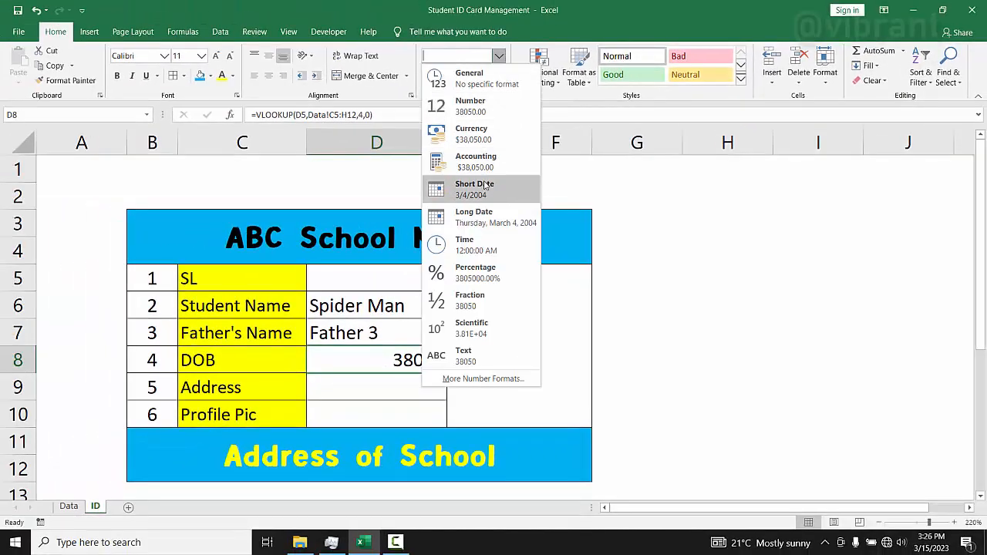
pyautogui.click(475, 186)
# In the Address cell D9, enter =VLOOKUP(D5,Data!C5:H12,5,0) to fetch the address from the Data sheet
pyautogui.click(358, 385)
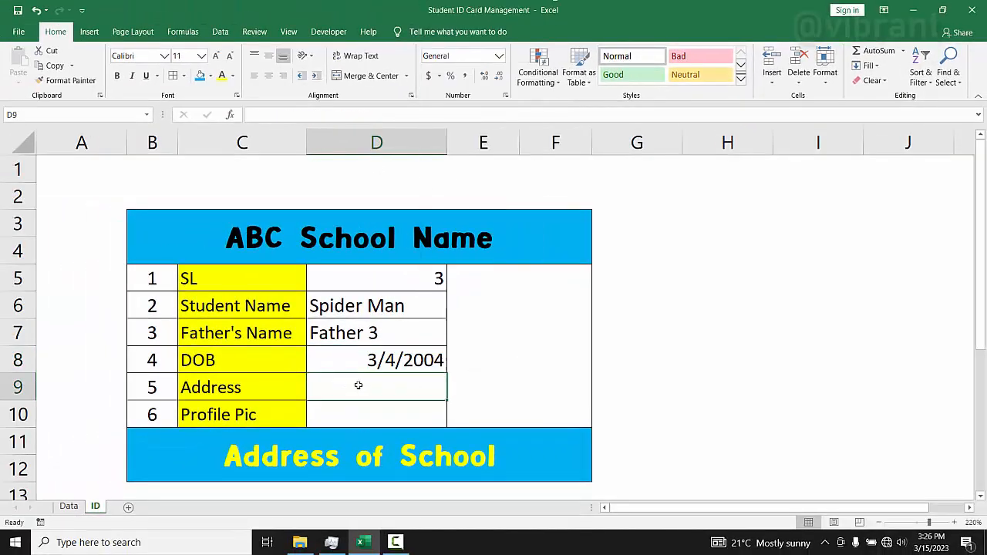
pyautogui.write('=vlo')
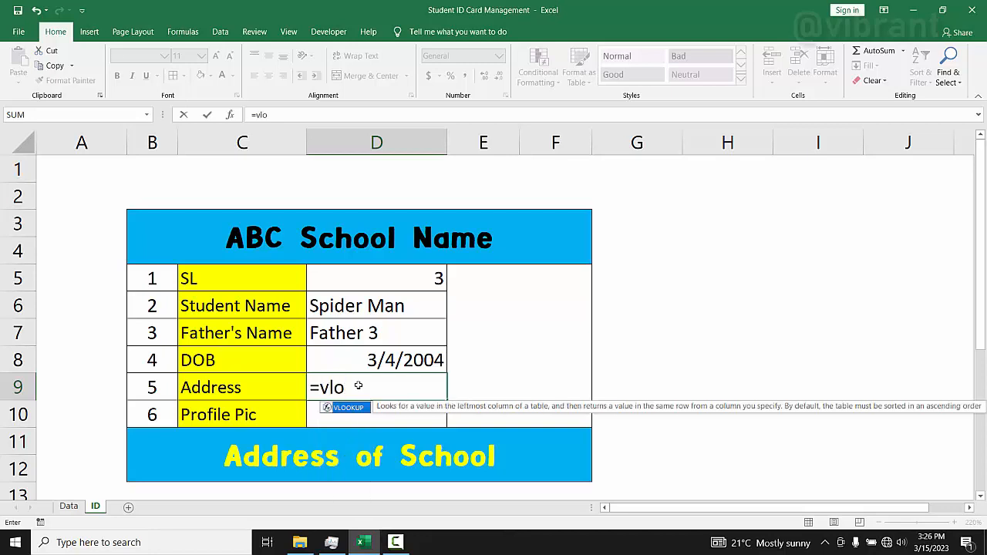
pyautogui.press('Tab')
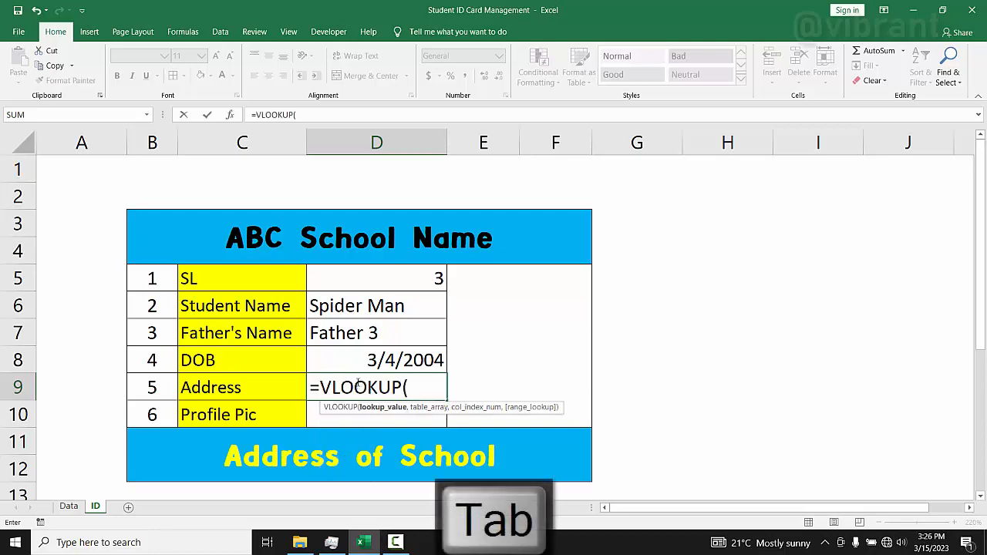
pyautogui.click(324, 277)
pyautogui.write(',')
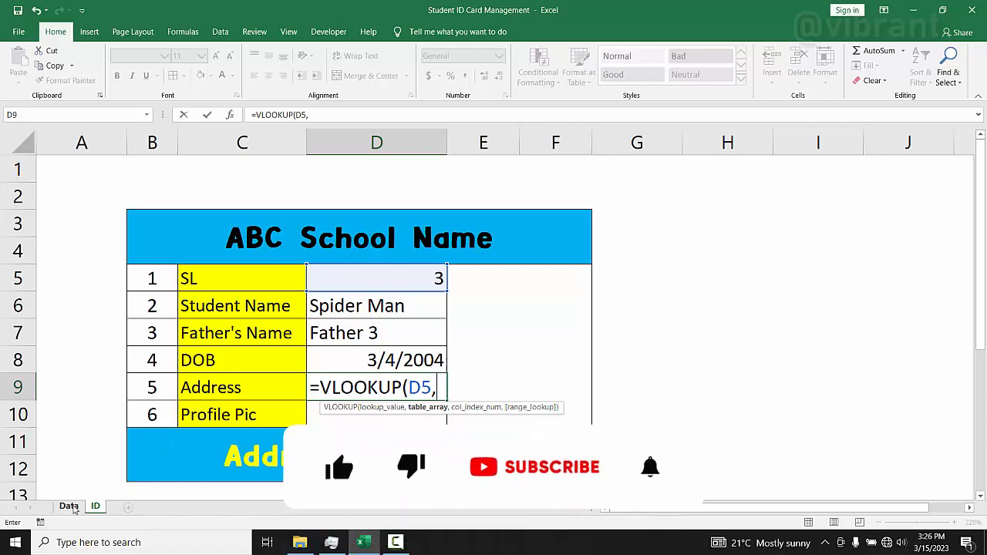
pyautogui.click(70, 506)
pyautogui.moveTo(120, 164); pyautogui.dragTo(571, 457)
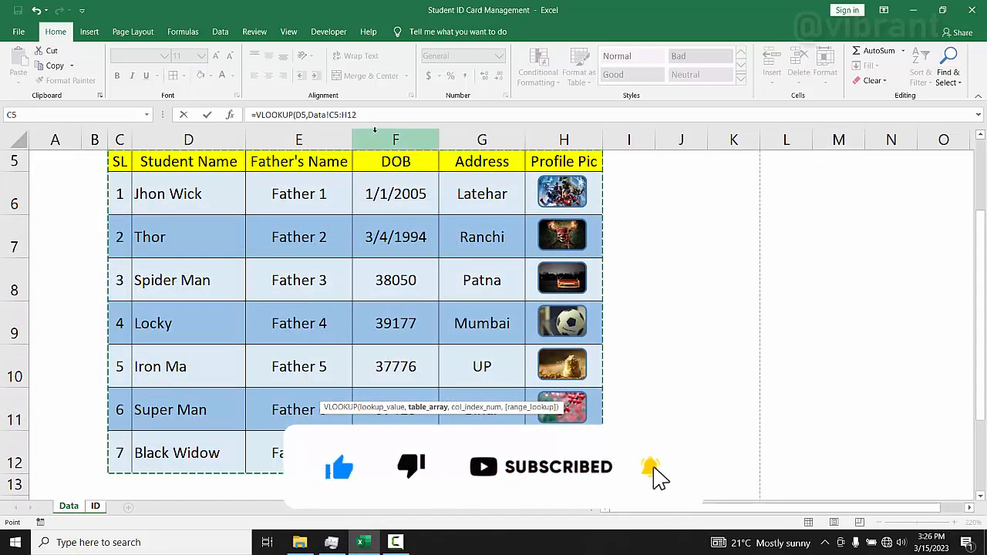
pyautogui.write(',')
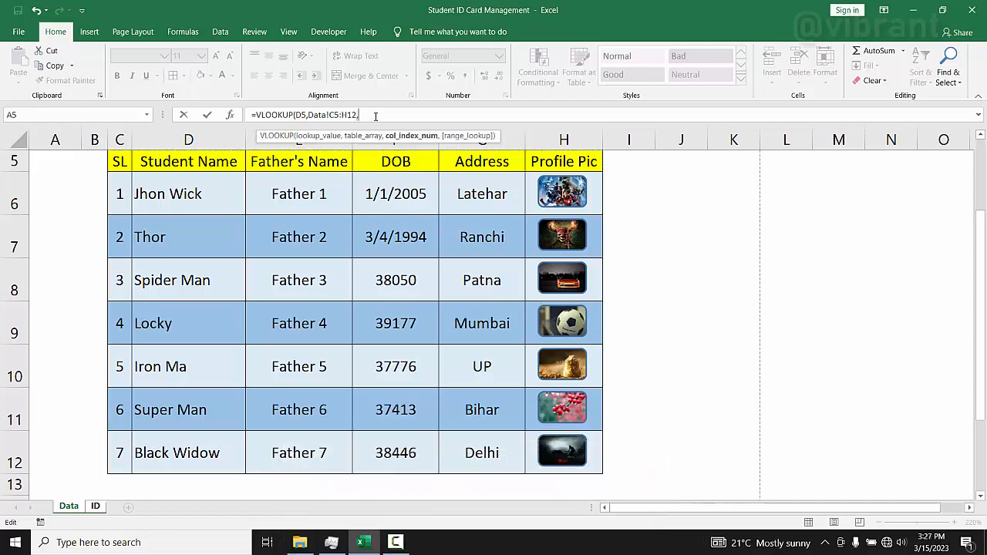
pyautogui.write('5')
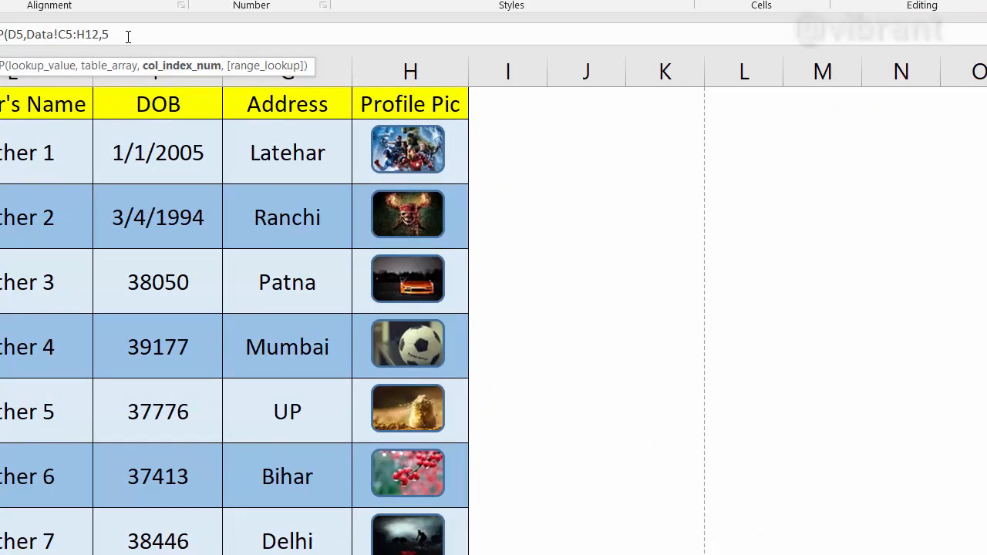
pyautogui.write(',')
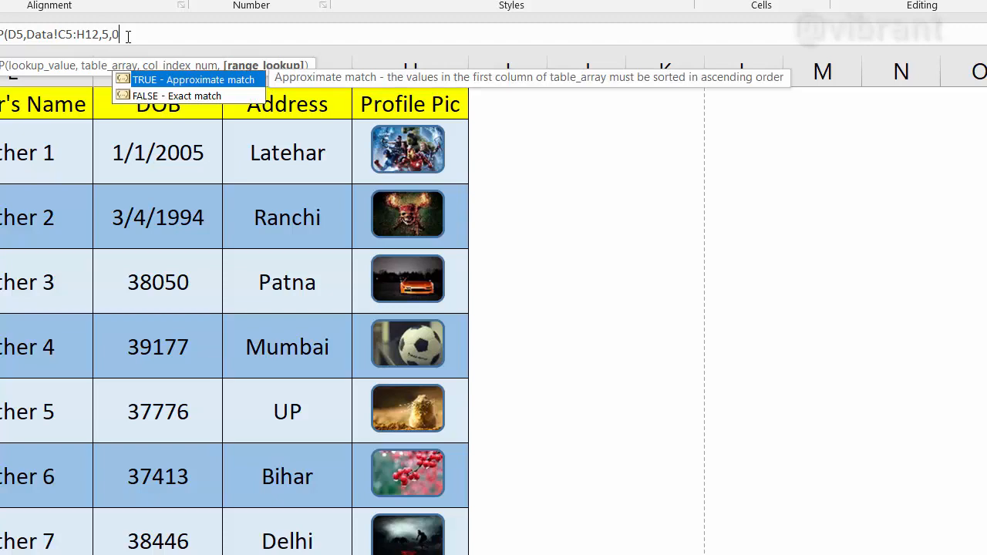
pyautogui.write('0)')
pyautogui.press('Return')
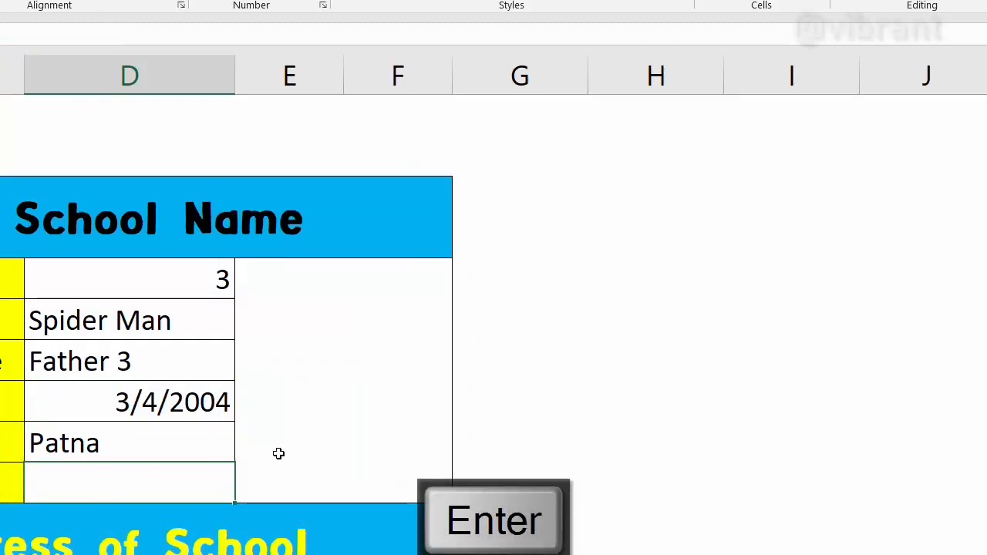
# Align the card's value cells D5:D10 to the left and vertically to the middle
pyautogui.click(273, 453)
pyautogui.click(134, 467)
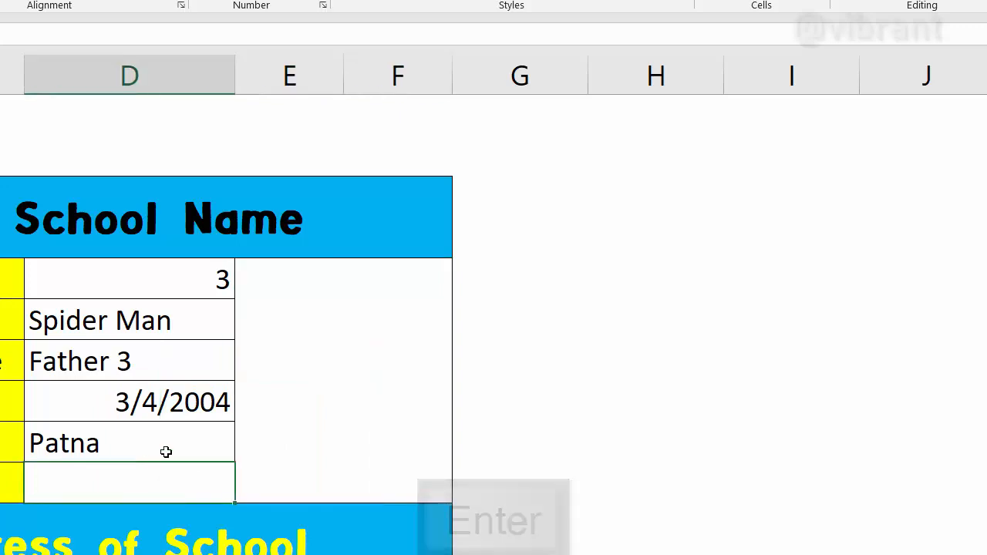
pyautogui.click(327, 339)
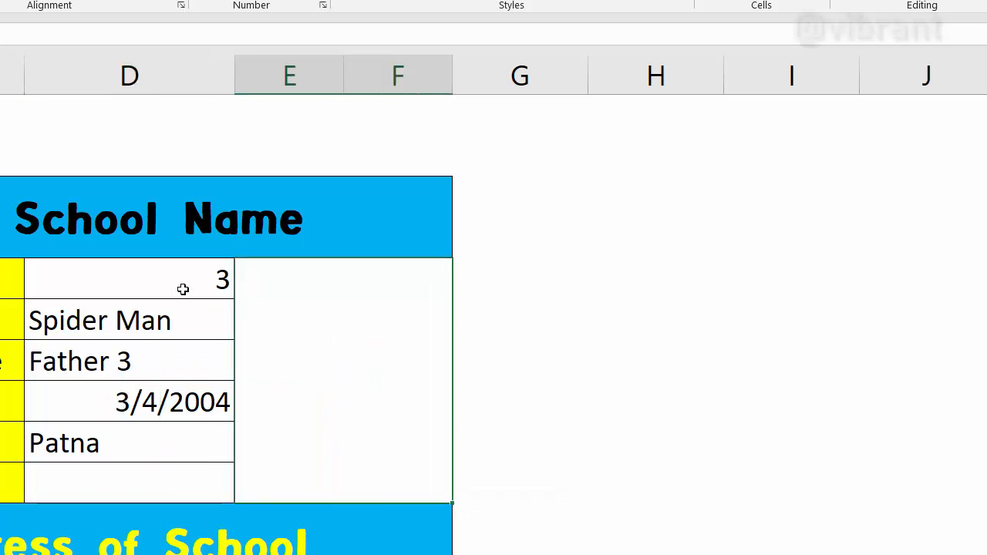
pyautogui.moveTo(183, 290); pyautogui.dragTo(155, 478)
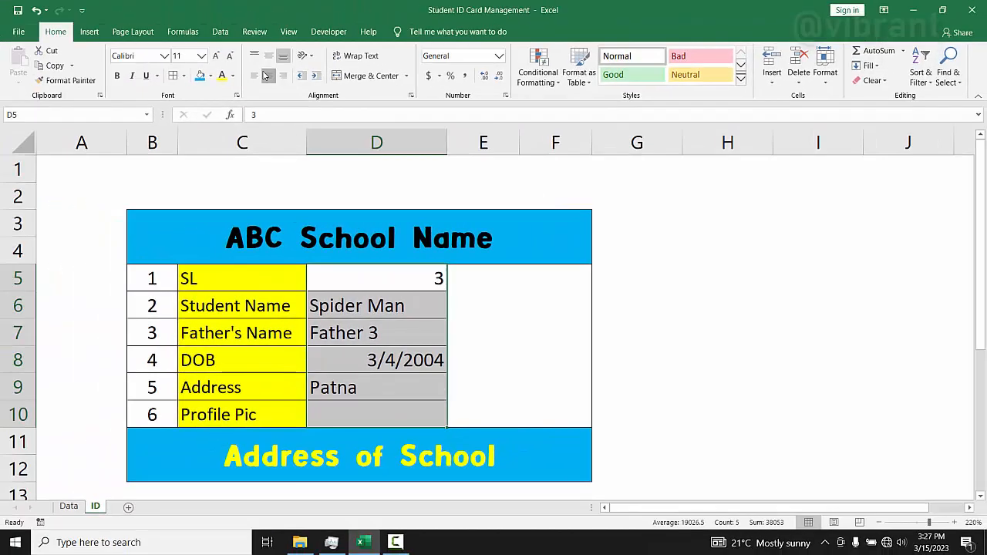
pyautogui.click(266, 76)
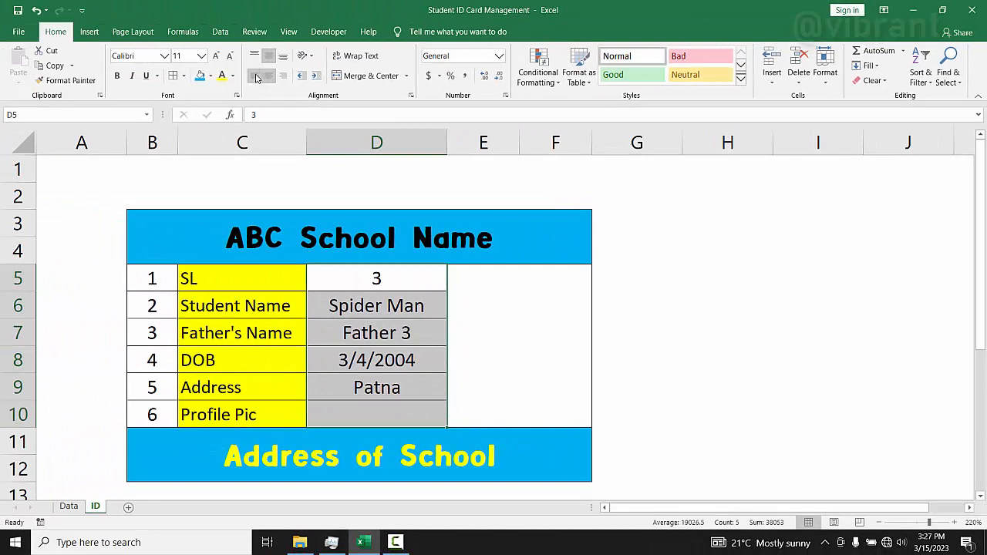
pyautogui.click(255, 75)
pyautogui.click(520, 300)
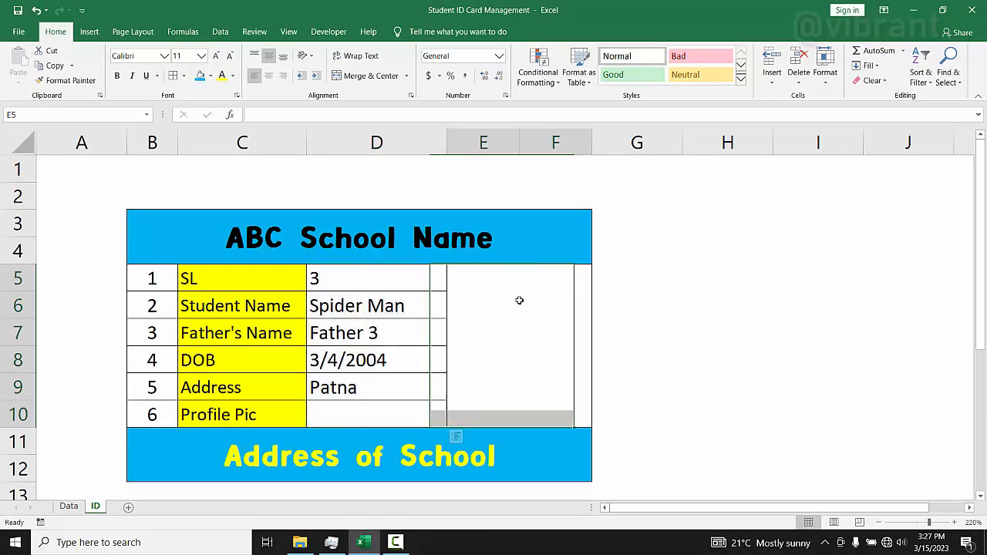
# Test the card's lookups by changing the SL value in D5 to 1, 2 and then 5
pyautogui.click(392, 281)
pyautogui.write('1')
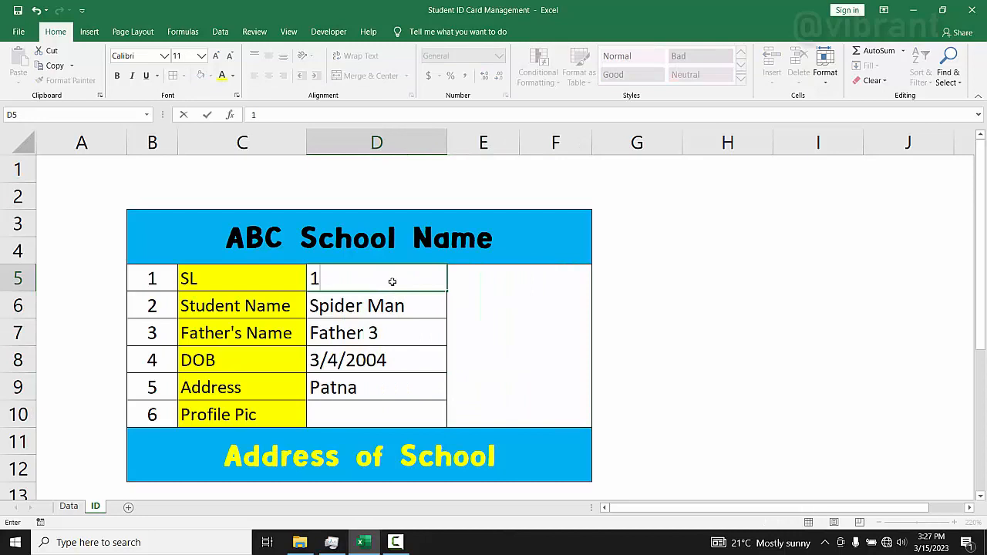
pyautogui.press('Return')
pyautogui.write('2')
pyautogui.press('Return')
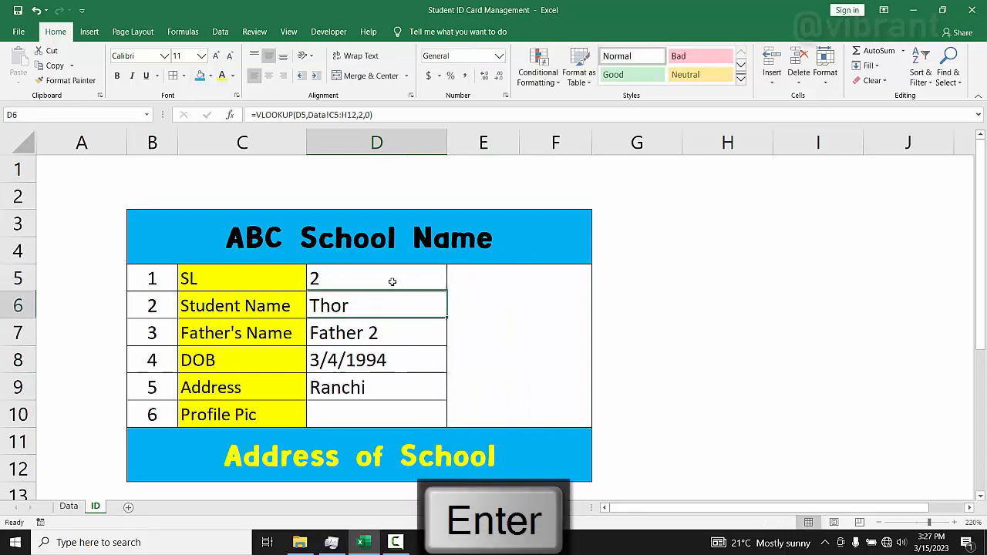
pyautogui.write('5')
pyautogui.press('Return')
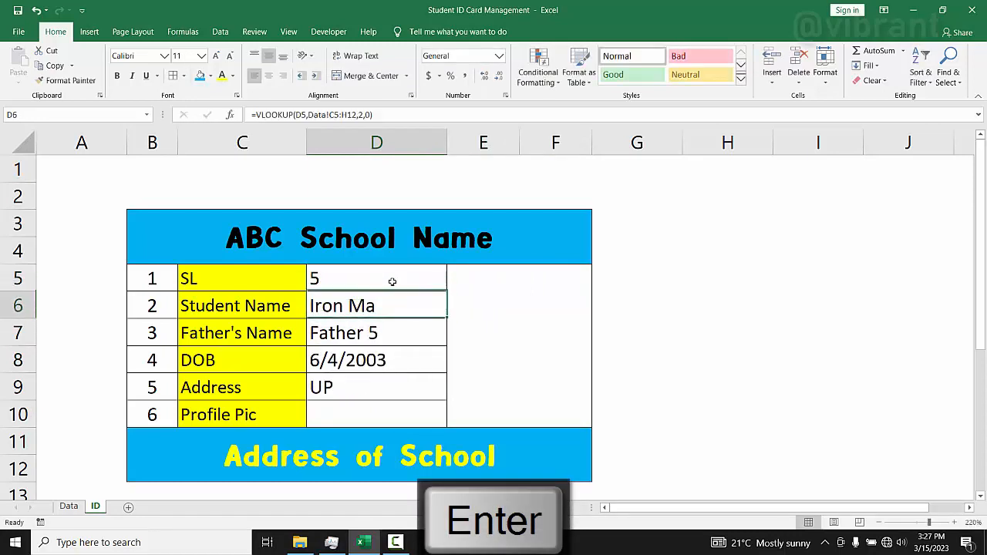
pyautogui.click(459, 295)
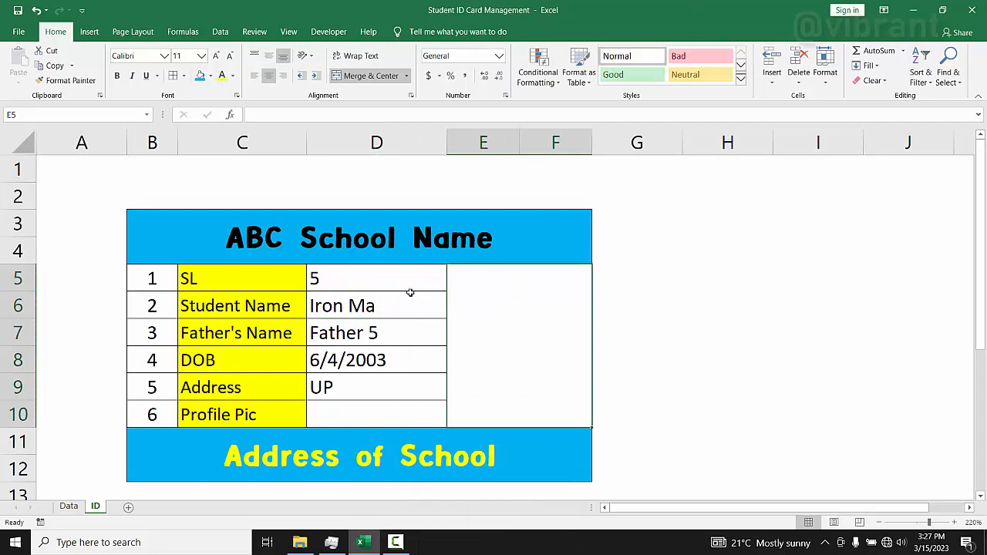
# On the Data sheet, correct the student name for SL 5 to Iron Man and return to the ID sheet
pyautogui.click(68, 507)
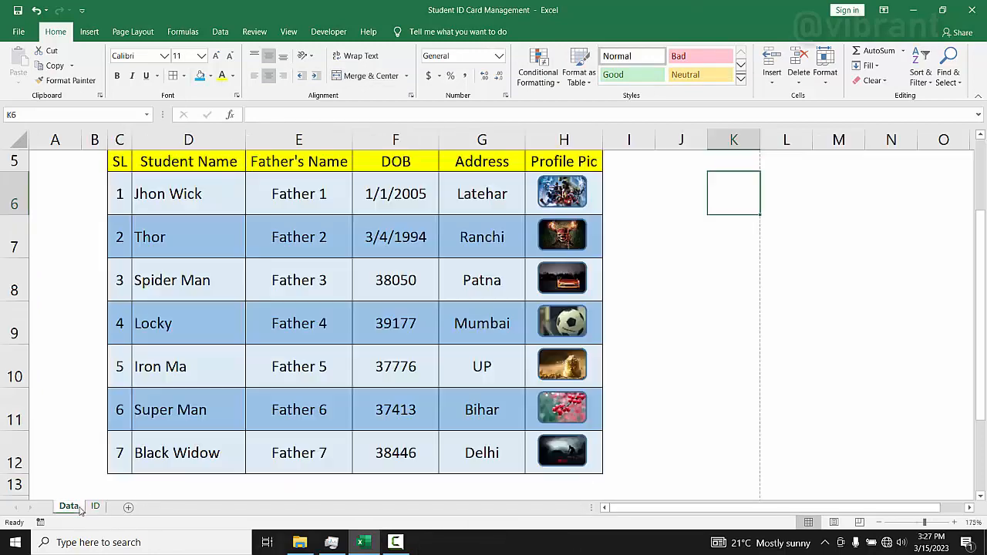
pyautogui.doubleClick(202, 369)
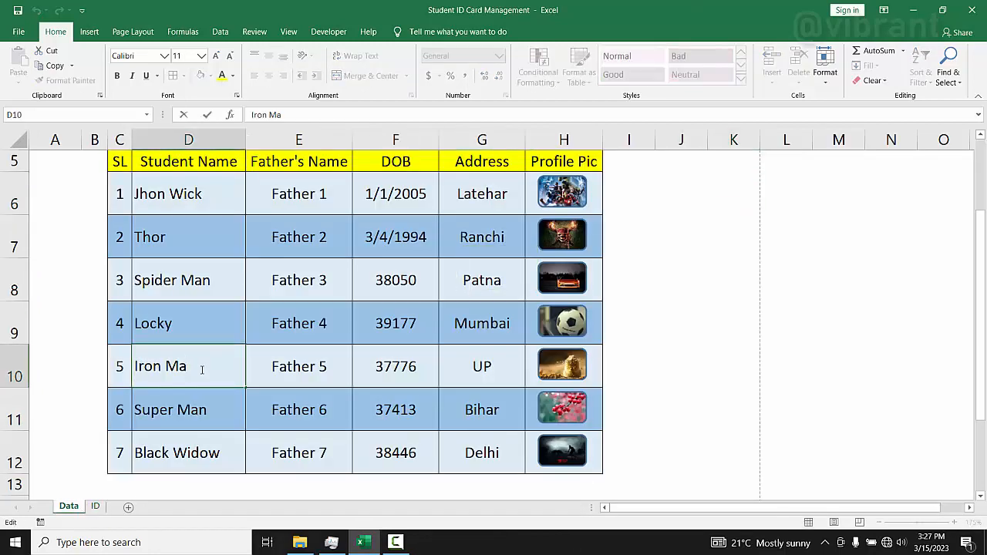
pyautogui.write('n')
pyautogui.press('Return')
pyautogui.click(95, 507)
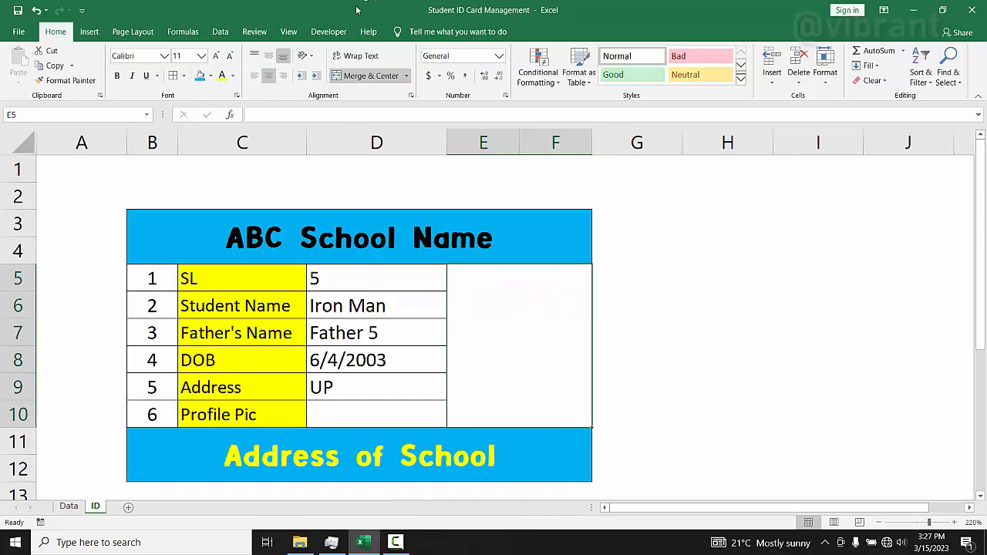
# Begin defining a workbook-scoped name id that refers to an INDEX formula over the profile pictures in Data!$H$5:$H$12
pyautogui.click(220, 31)
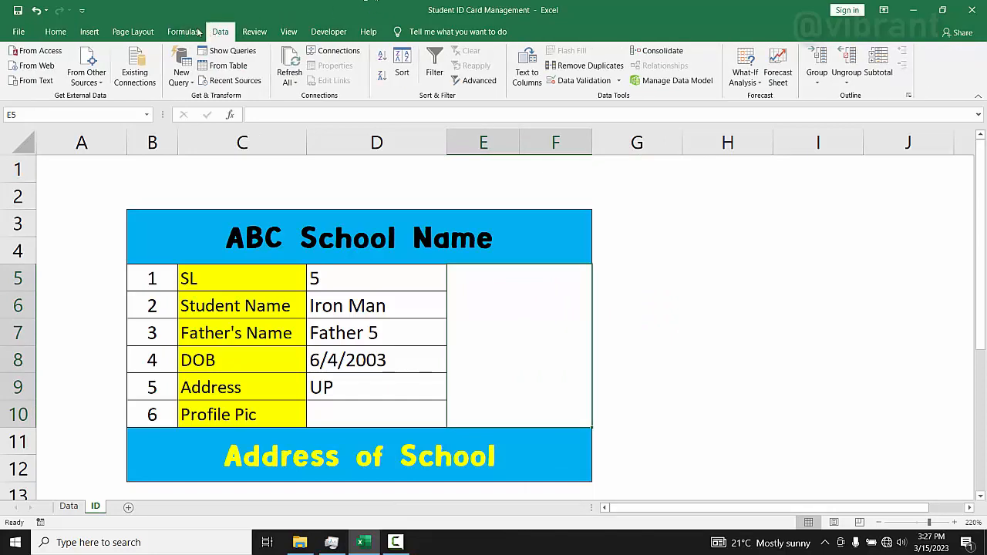
pyautogui.click(189, 32)
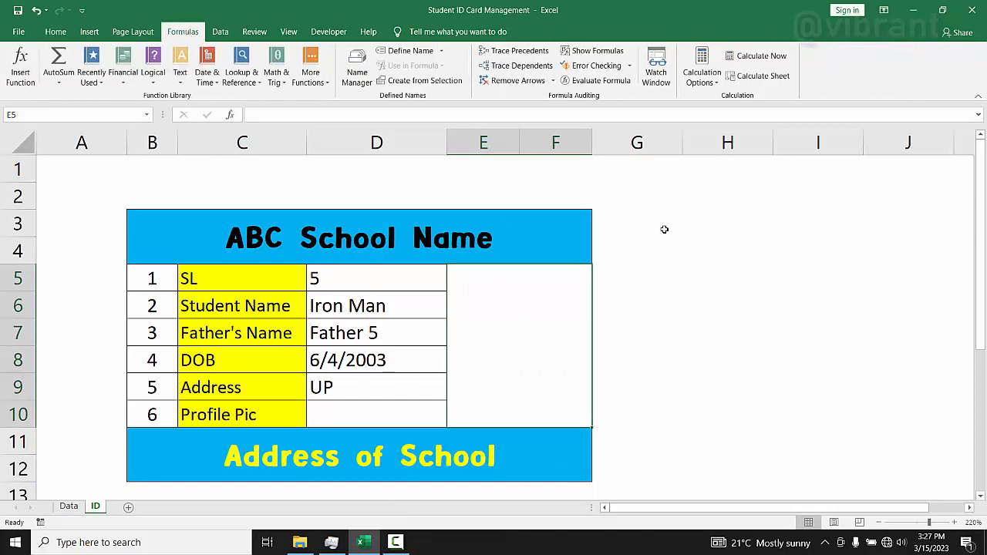
pyautogui.click(664, 229)
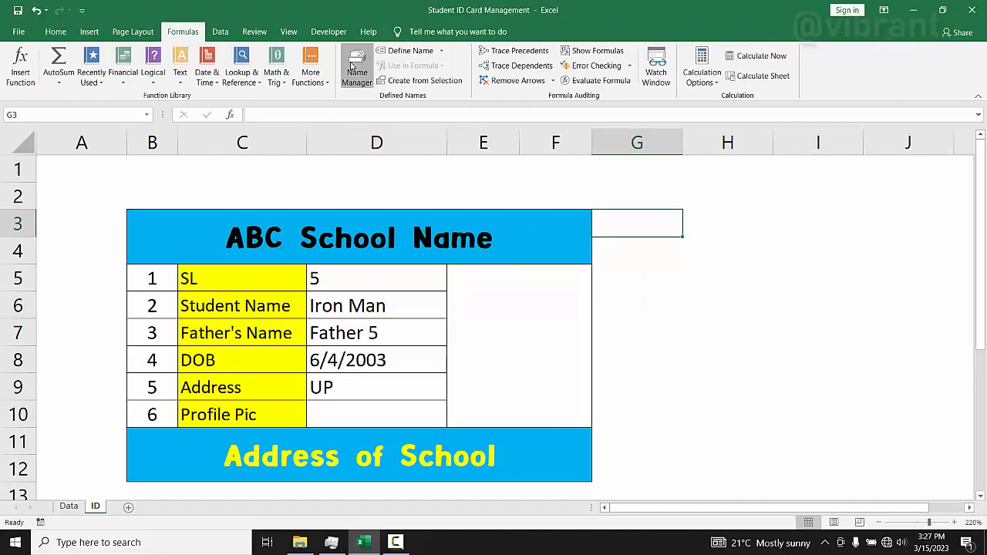
pyautogui.click(405, 50)
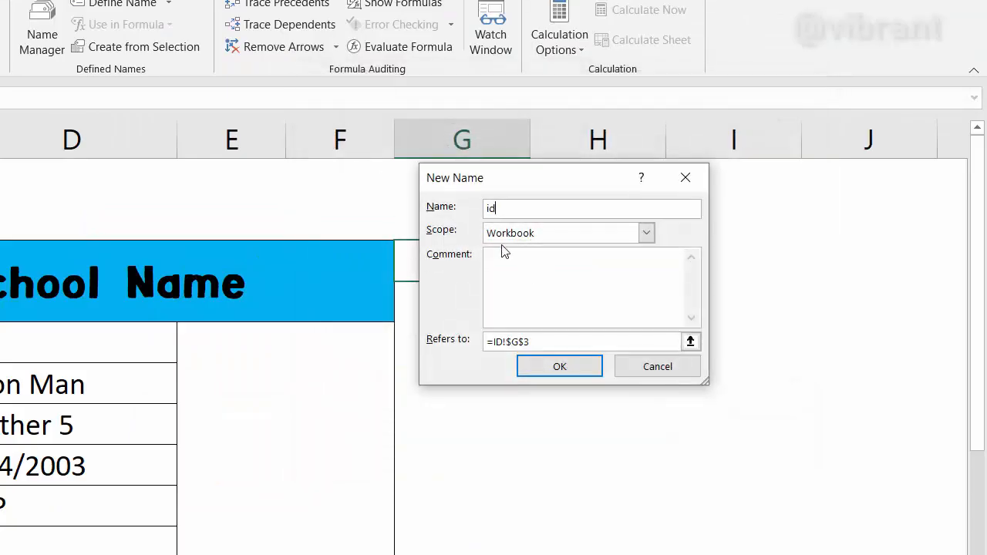
pyautogui.click(555, 343)
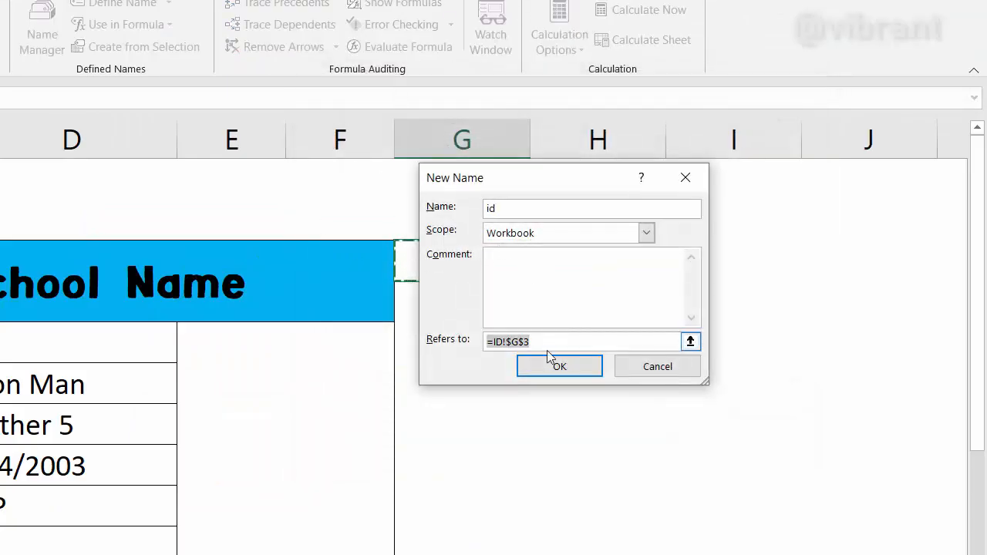
pyautogui.press('BackSpace')
pyautogui.write('=')
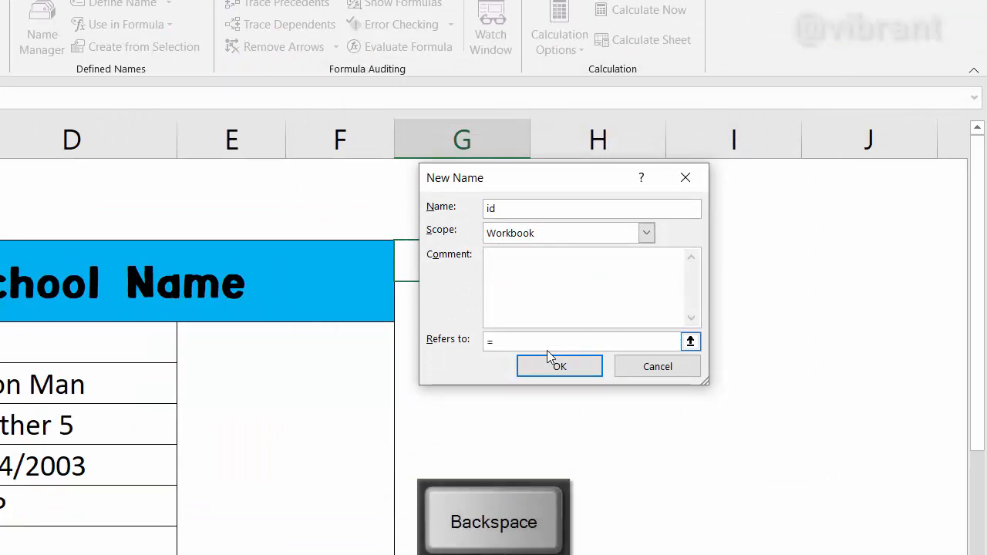
pyautogui.write('index(Data!')
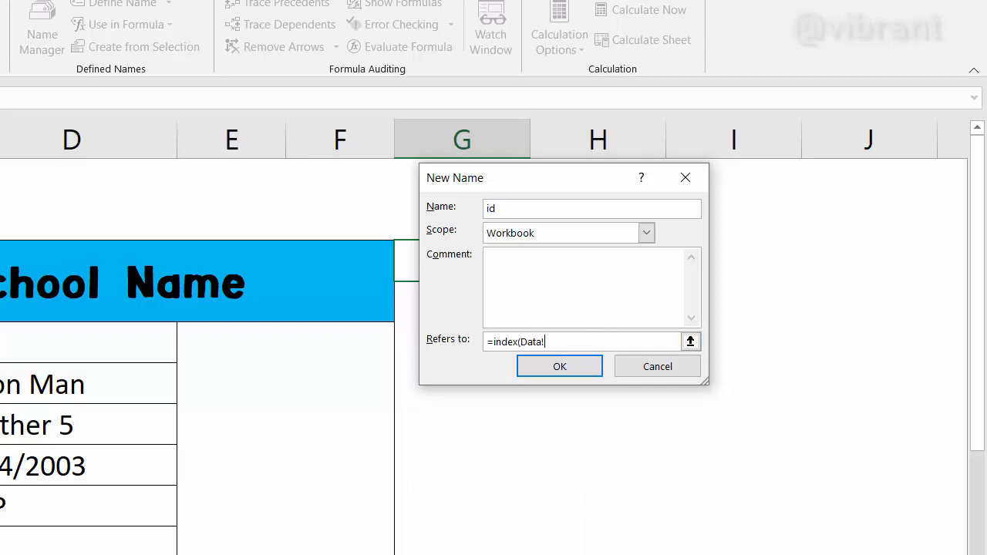
pyautogui.scroll(1, 195, 372)
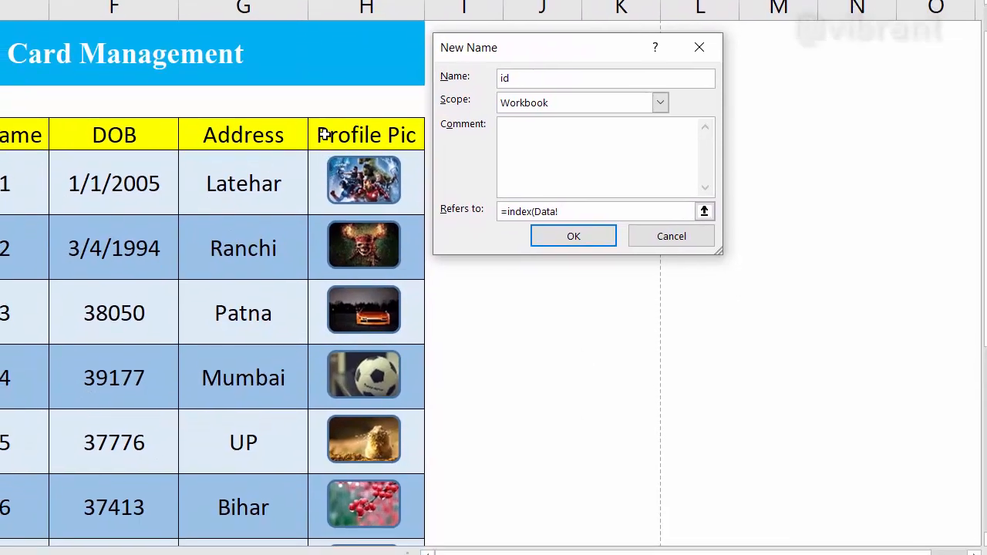
pyautogui.moveTo(311, 266); pyautogui.dragTo(364, 451)
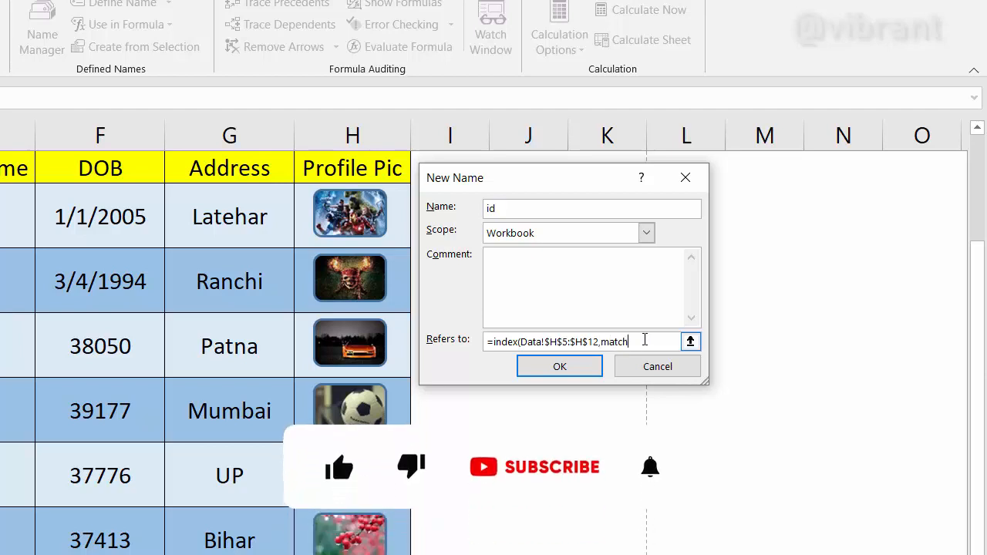
# Complete the id name's formula with MATCH(ID!$D$5,Data!$C$5:$C$12,0)), save the name and close the list of defined names
pyautogui.write('(')
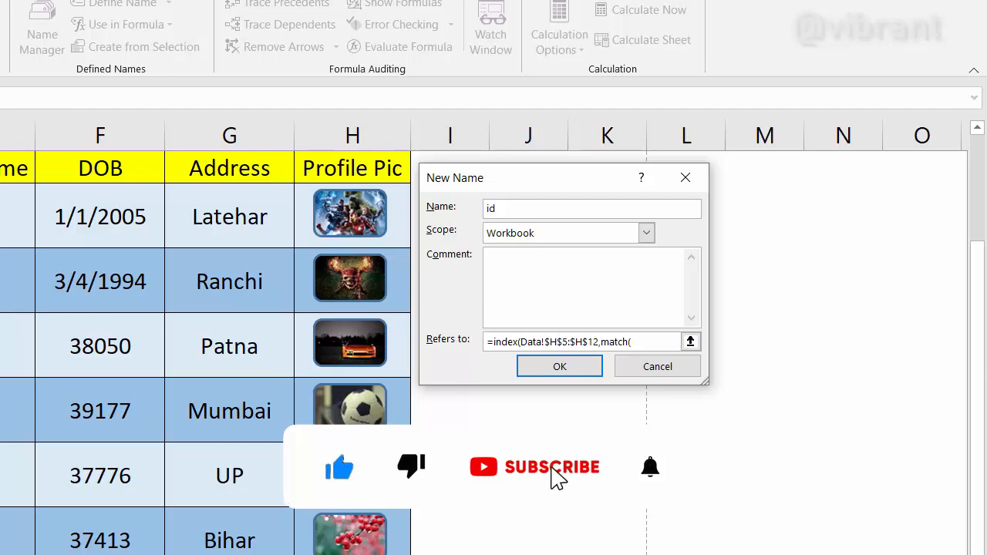
pyautogui.click(9, 553)
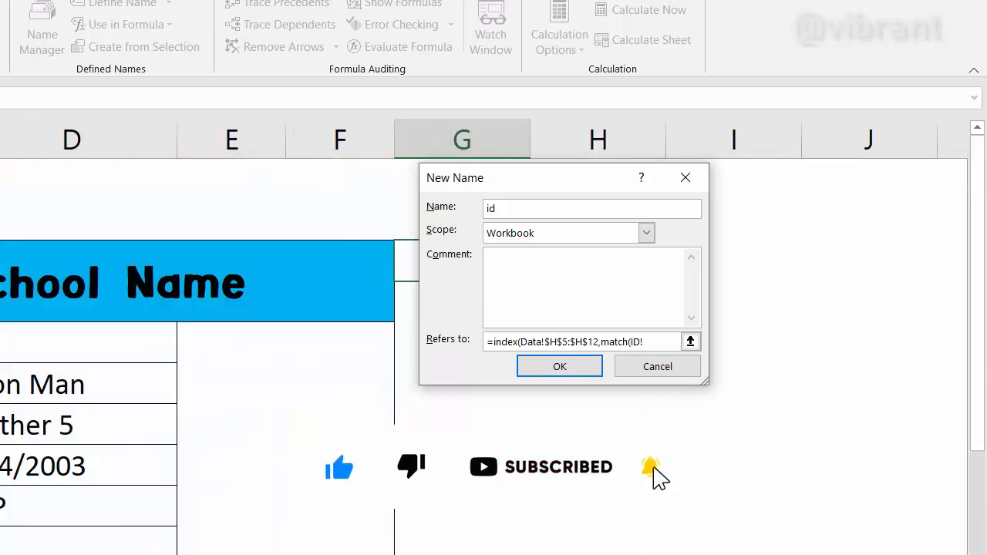
pyautogui.click(90, 343)
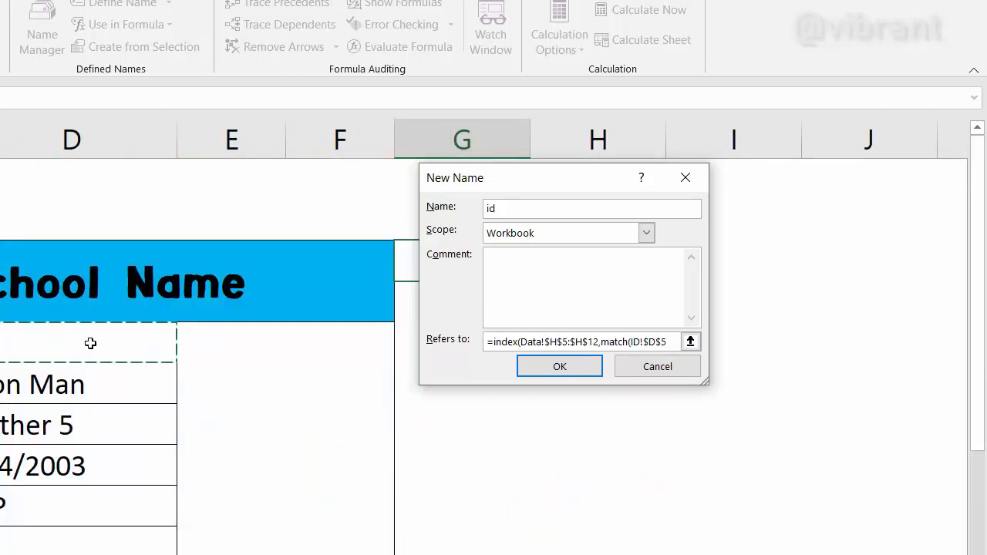
pyautogui.write(',')
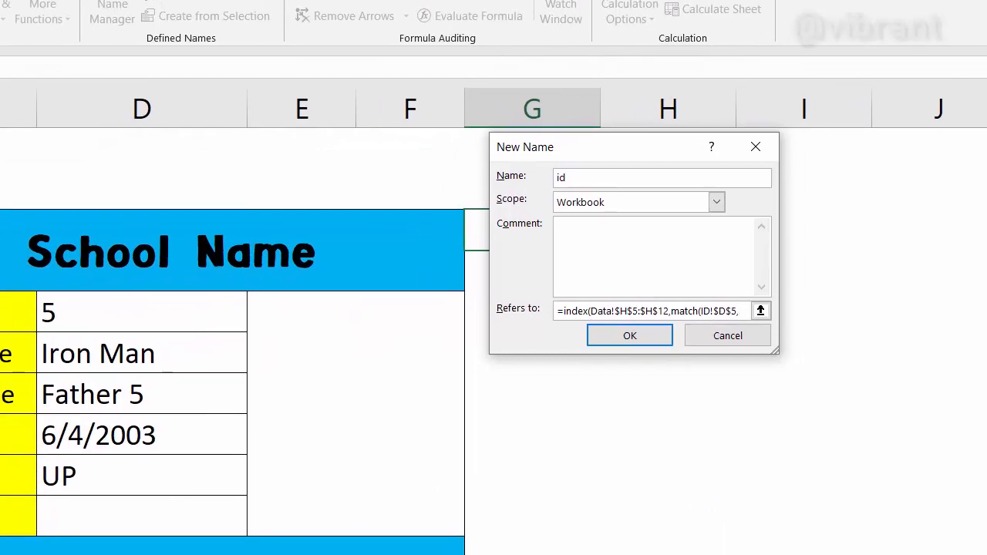
pyautogui.click(6, 552)
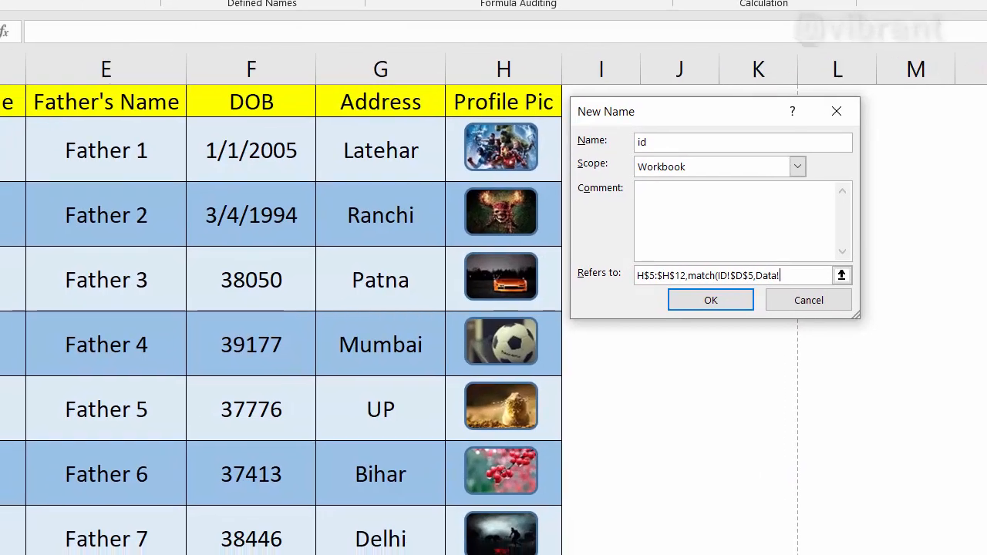
pyautogui.moveTo(2, 151); pyautogui.dragTo(1, 554)
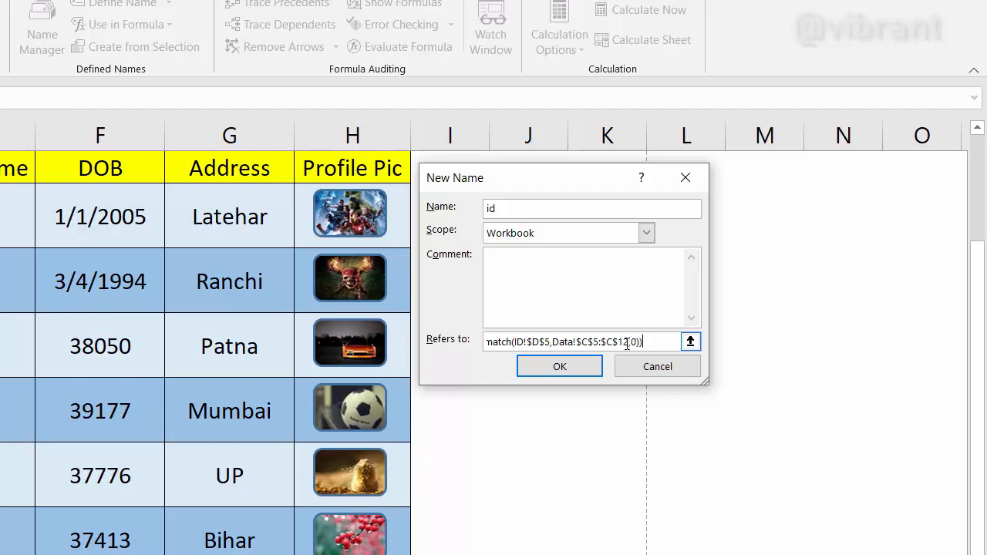
pyautogui.click(558, 367)
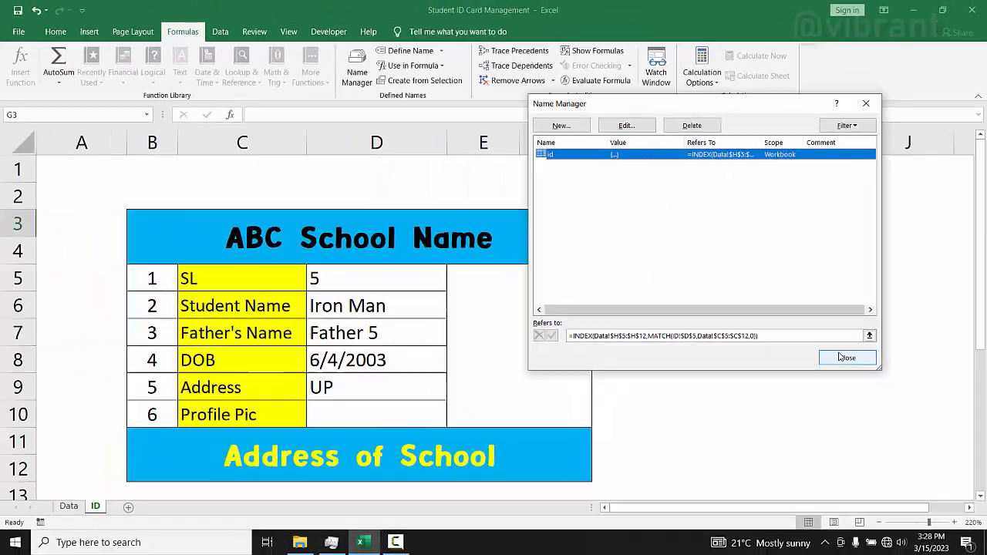
pyautogui.click(842, 357)
pyautogui.click(732, 325)
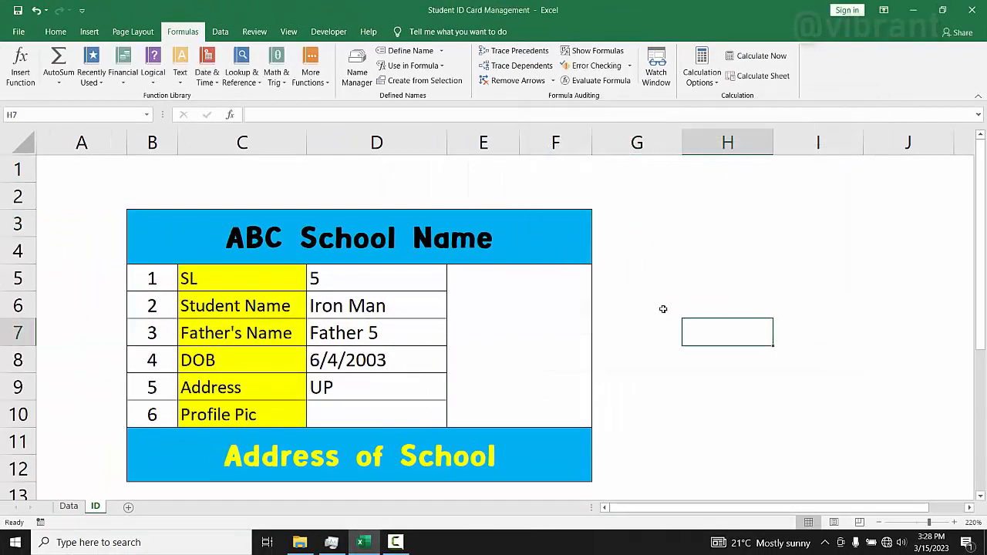
# Copy the first student's profile picture cell H6 from the Data sheet and paste it as a linked picture into E5 on the ID sheet
pyautogui.click(69, 506)
pyautogui.scroll(2, 725, 318)
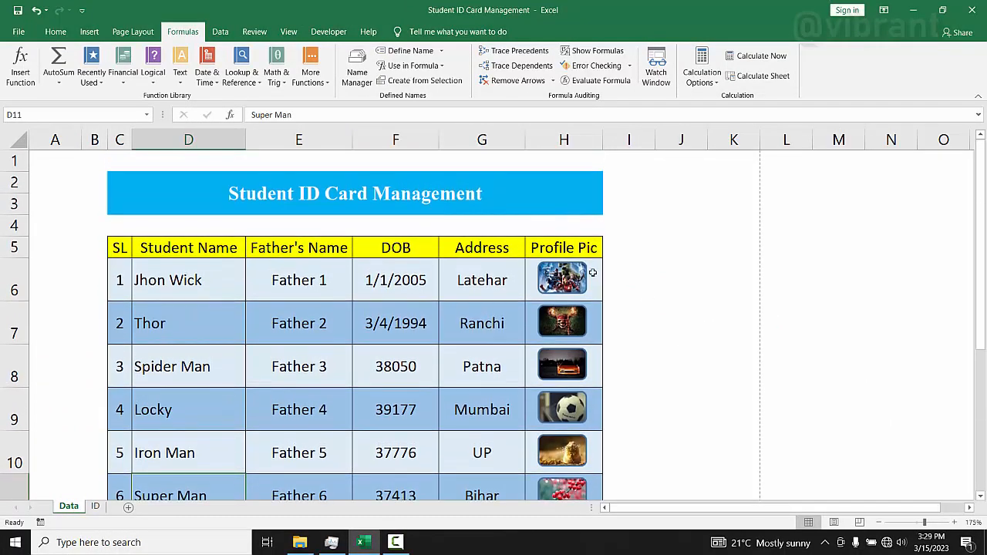
pyautogui.click(593, 273)
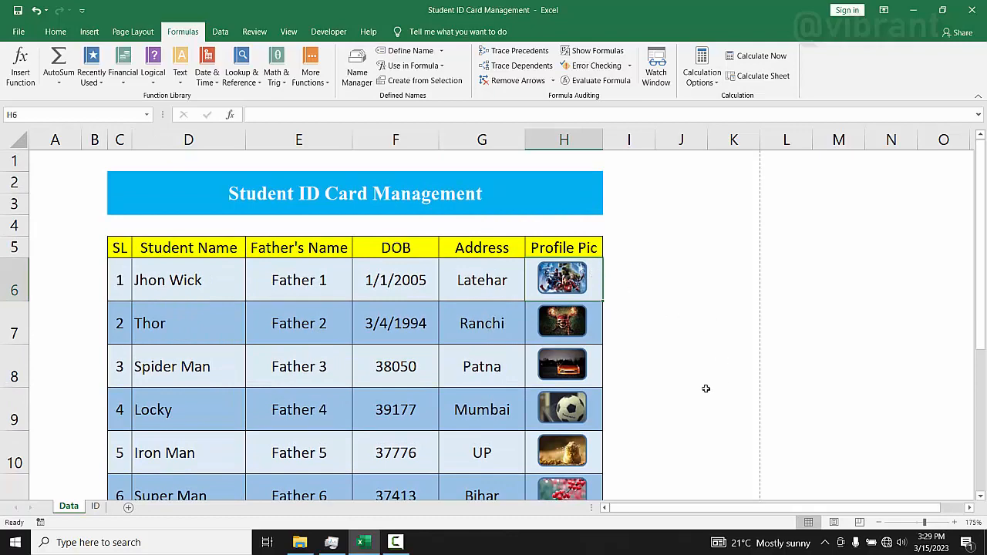
pyautogui.click(55, 31)
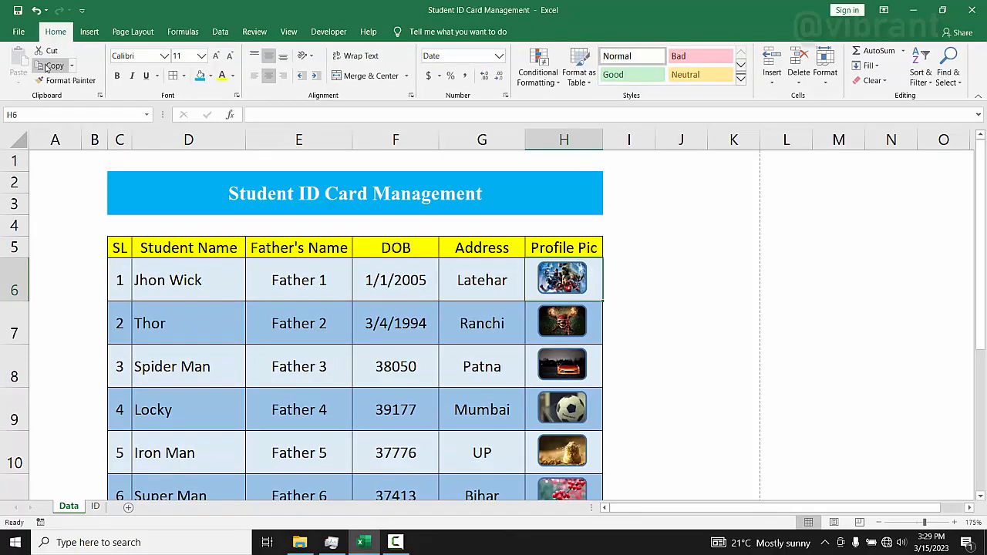
pyautogui.click(47, 67)
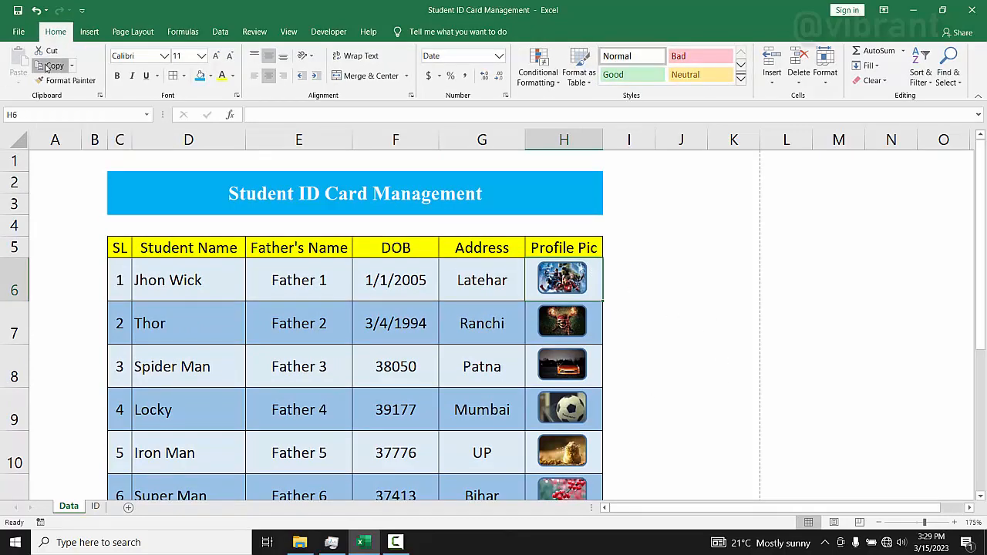
pyautogui.click(95, 506)
pyautogui.click(496, 287)
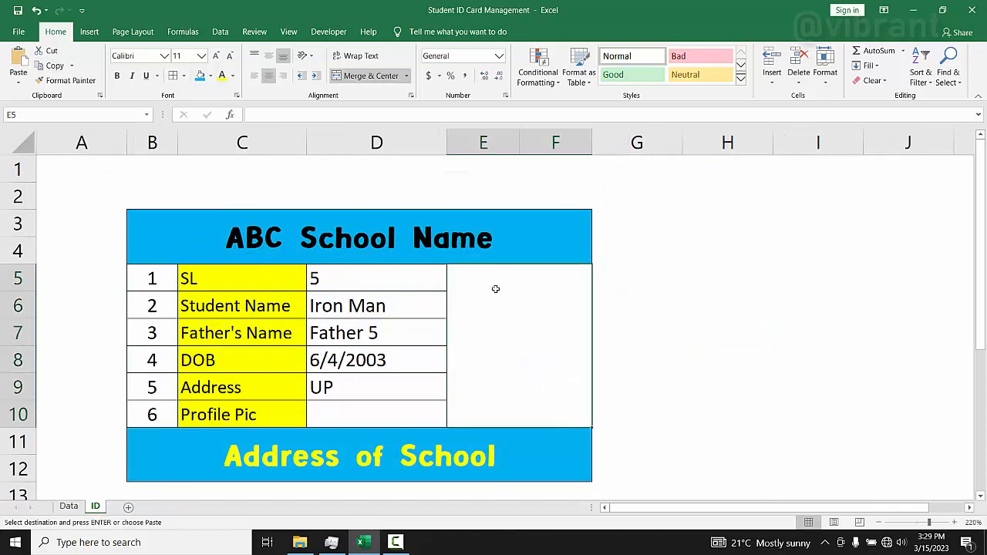
pyautogui.click(19, 80)
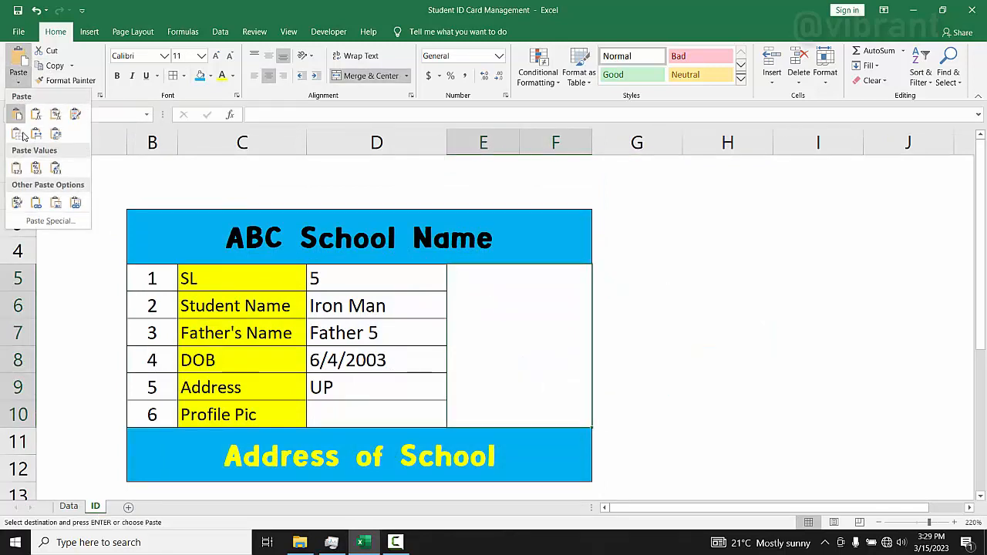
pyautogui.click(76, 202)
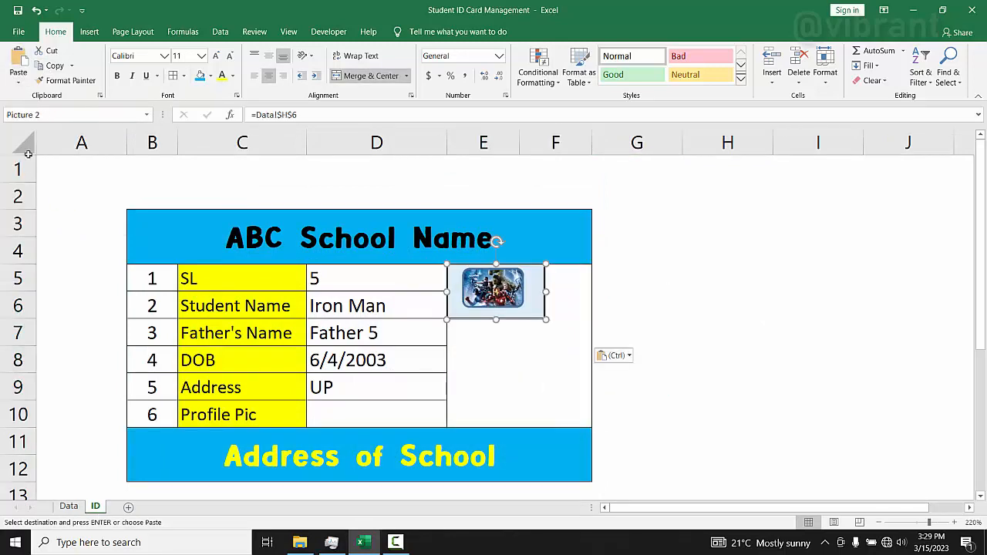
# Move the linked picture to the middle of the card's merged photo area E5:F10
pyautogui.click(668, 289)
pyautogui.click(489, 293)
pyautogui.moveTo(489, 292); pyautogui.dragTo(506, 317)
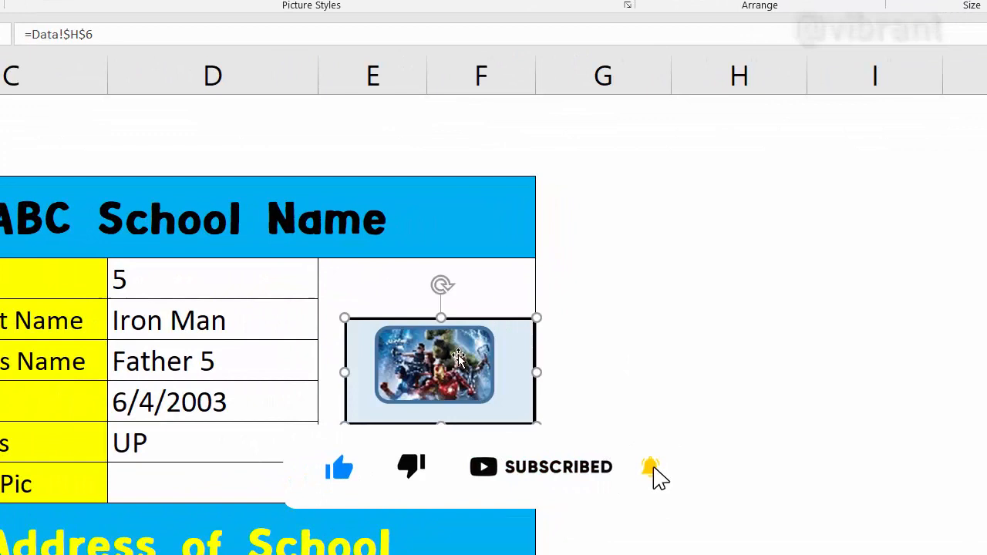
pyautogui.moveTo(449, 359)
pyautogui.mouseDown()
pyautogui.moveTo(445, 351)
pyautogui.moveTo(436, 373)
pyautogui.mouseUp()
pyautogui.click(645, 308)
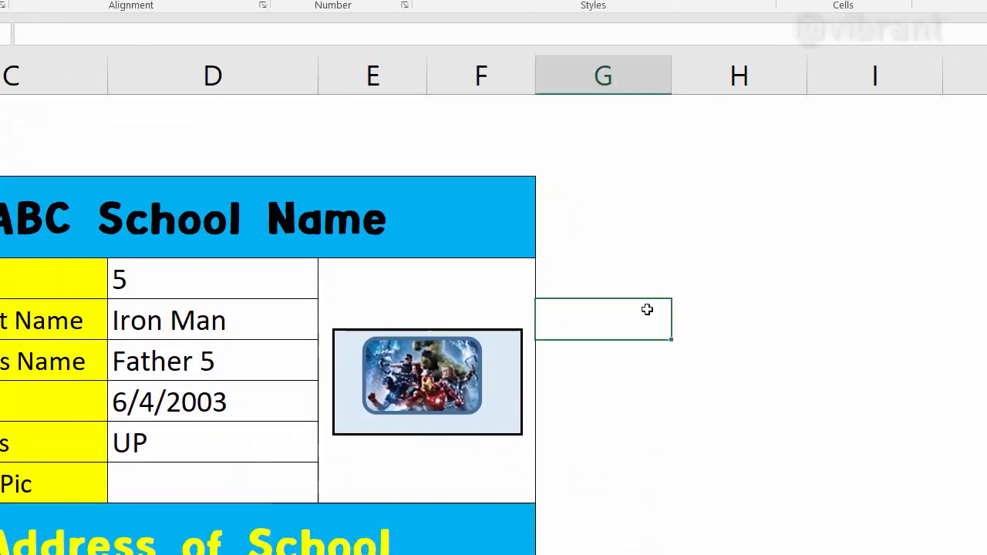
# Replace the linked picture's cell reference with the formula =id
pyautogui.click(473, 314)
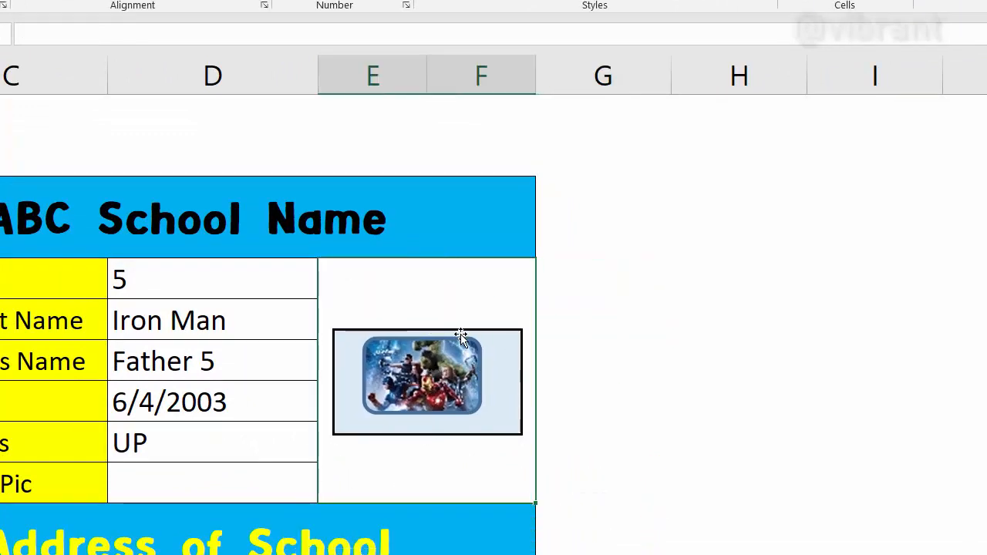
pyautogui.click(469, 365)
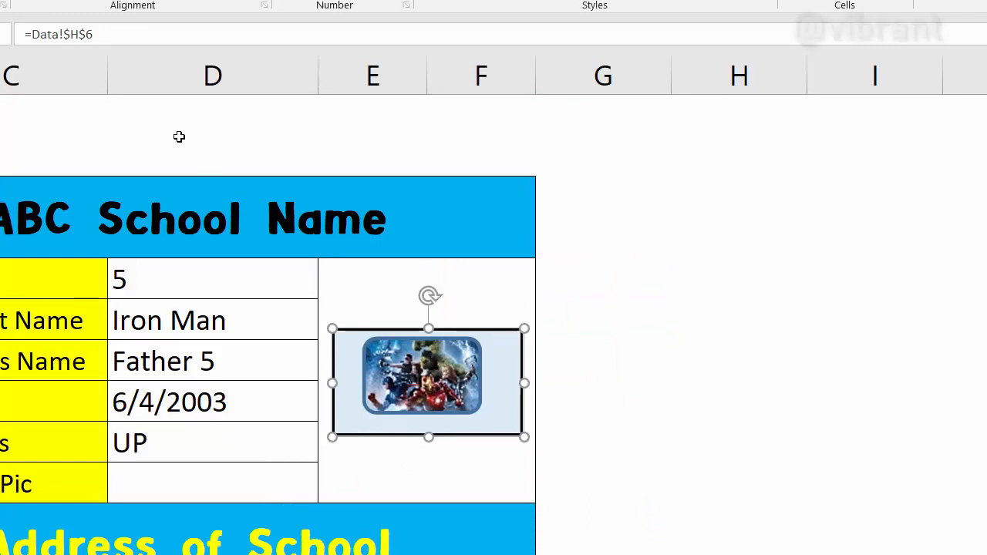
pyautogui.click(114, 37)
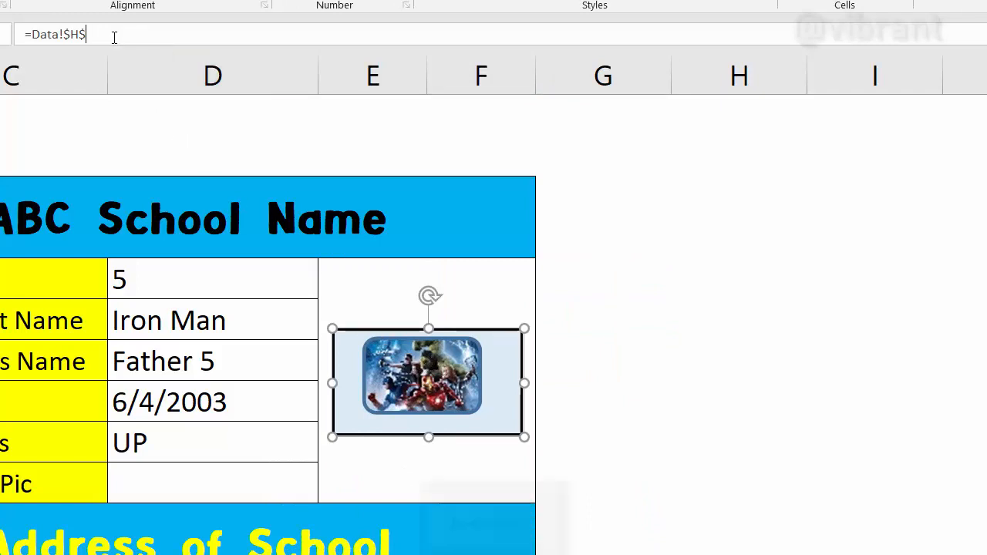
pyautogui.press('BackSpace')
pyautogui.press('BackSpace')
pyautogui.press('BackSpace')
pyautogui.press('BackSpace')
pyautogui.press('BackSpace')
pyautogui.press('BackSpace')
pyautogui.press('BackSpace')
pyautogui.press('BackSpace')
pyautogui.press('BackSpace')
pyautogui.press('BackSpace')
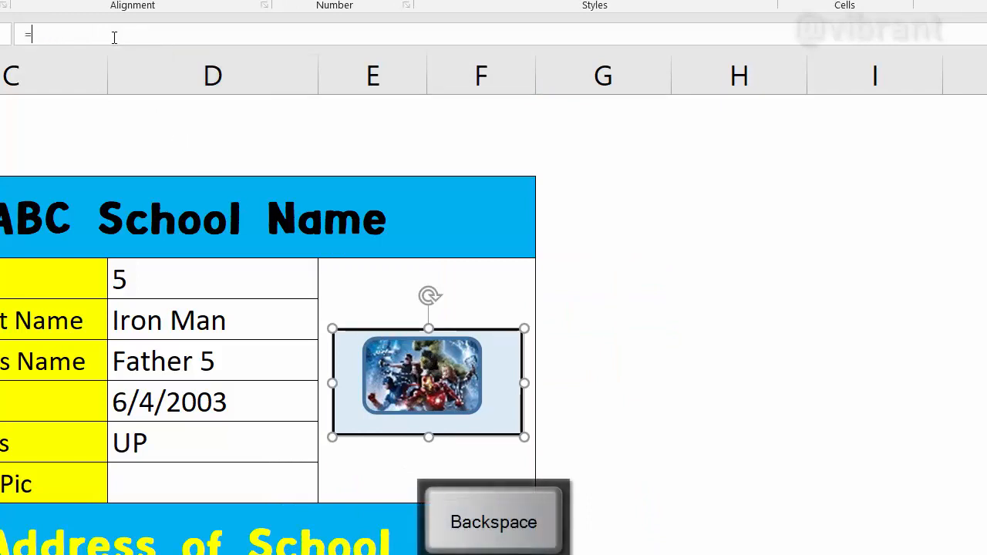
pyautogui.write('=I')
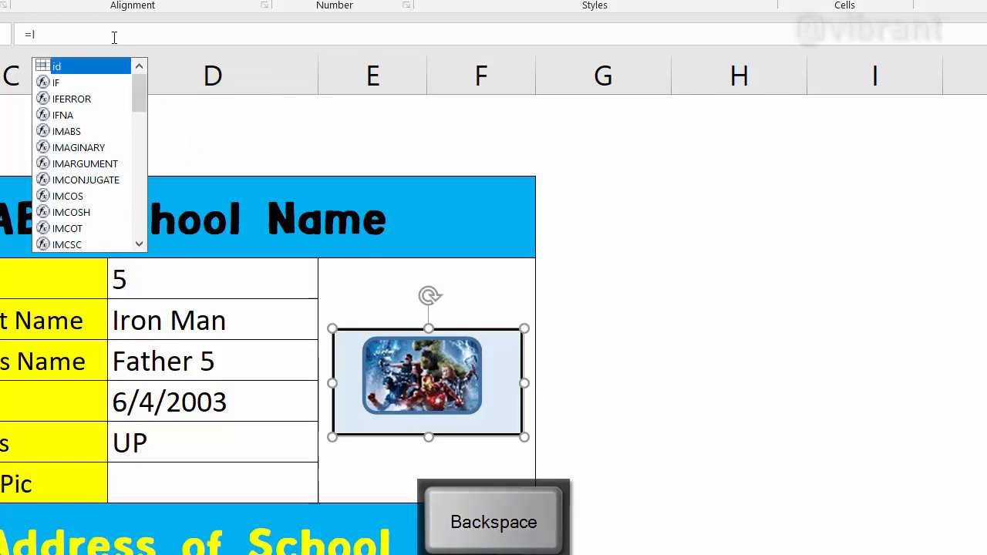
pyautogui.press('Tab')
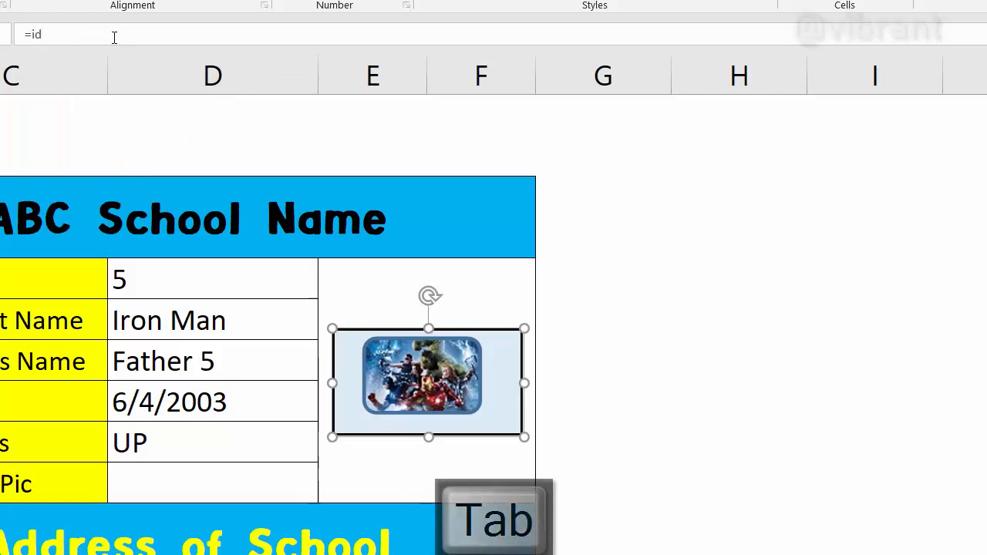
pyautogui.press('Return')
pyautogui.click(697, 357)
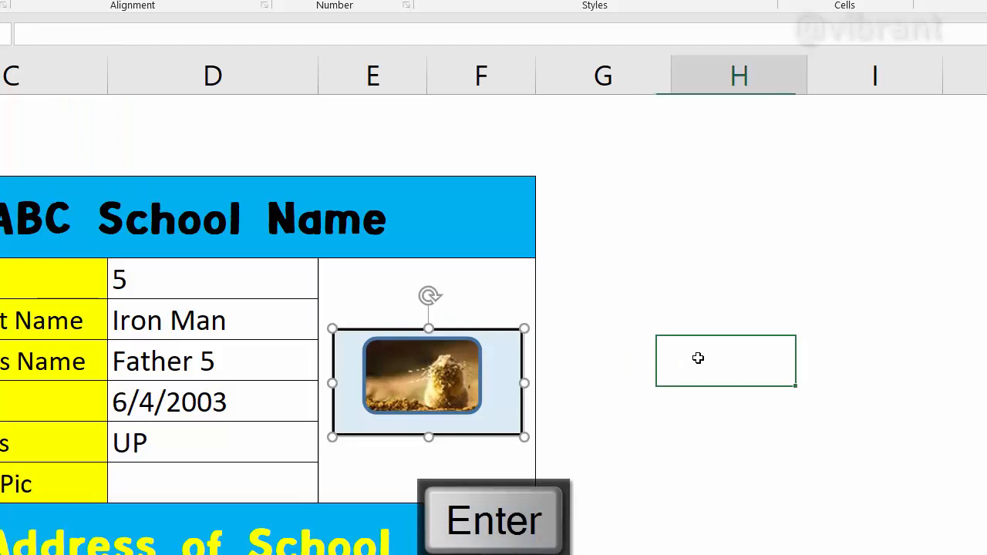
# Test the card's lookup by entering SL number 1 and then 2 in cell D5
pyautogui.click(224, 270)
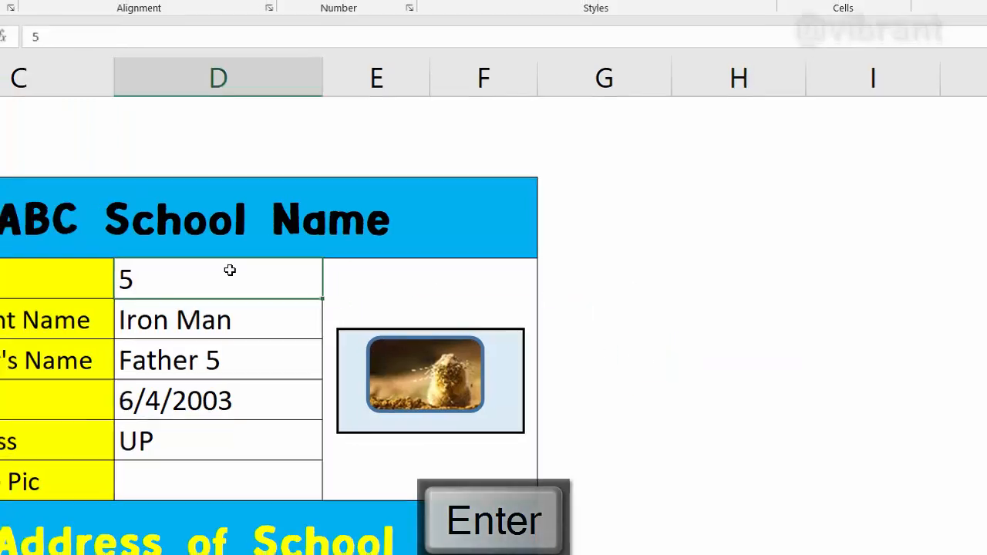
pyautogui.write('1')
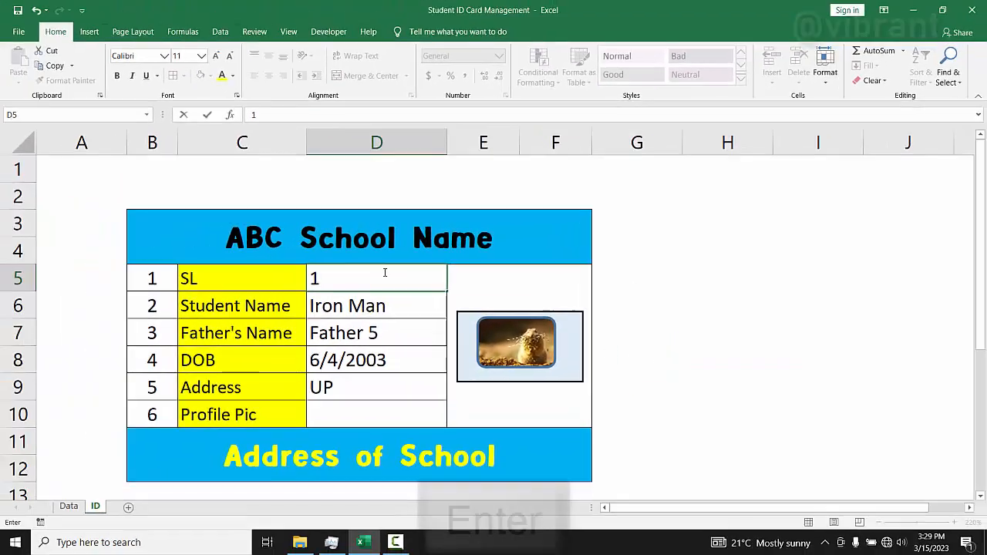
pyautogui.press('Return')
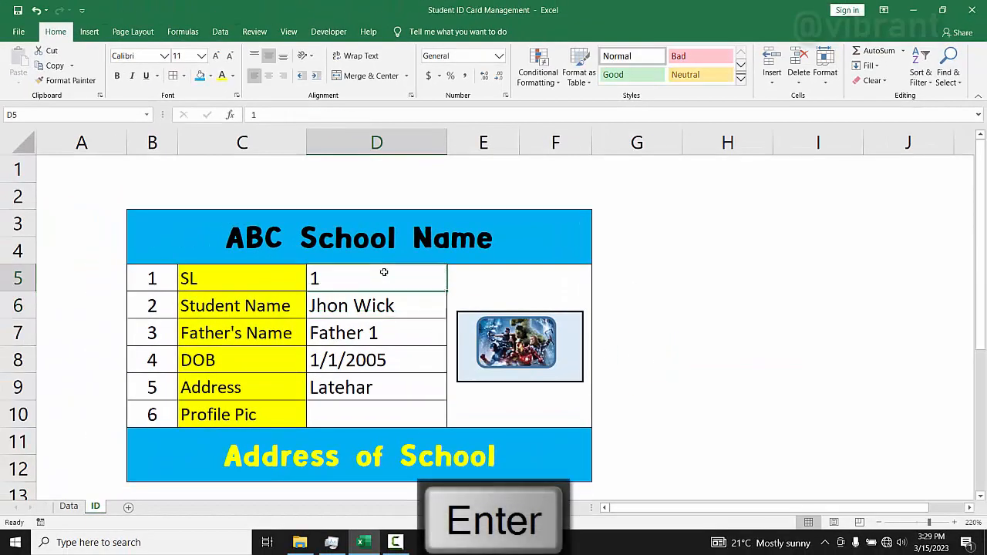
pyautogui.write('2')
pyautogui.press('Return')
pyautogui.click(747, 310)
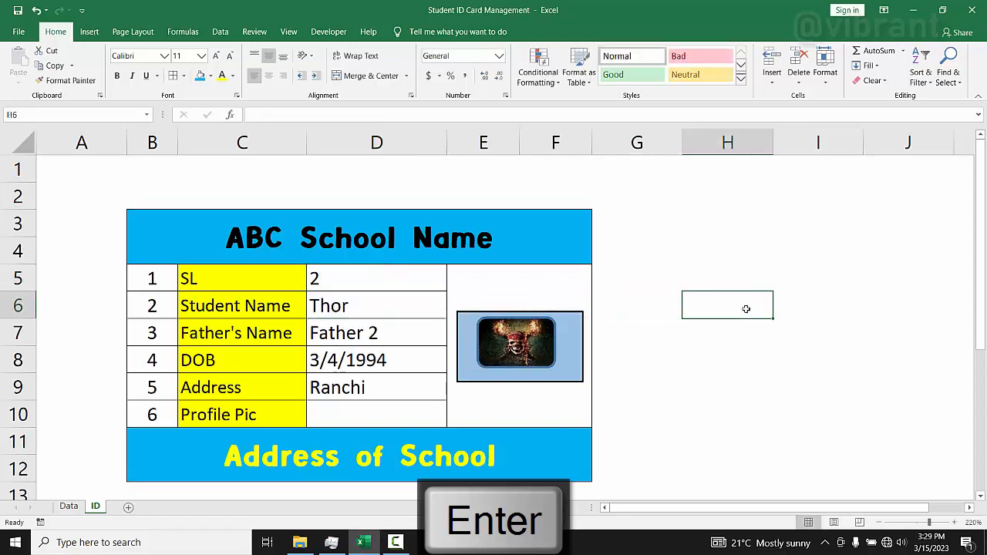
# Insert a small spin button form control over the upper edge of the SL value cell D5
pyautogui.click(328, 31)
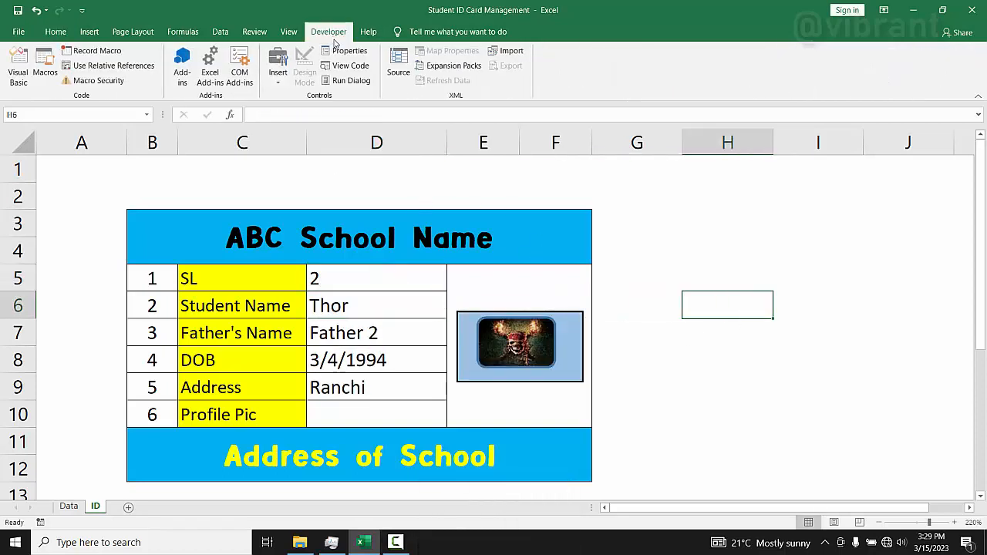
pyautogui.click(282, 78)
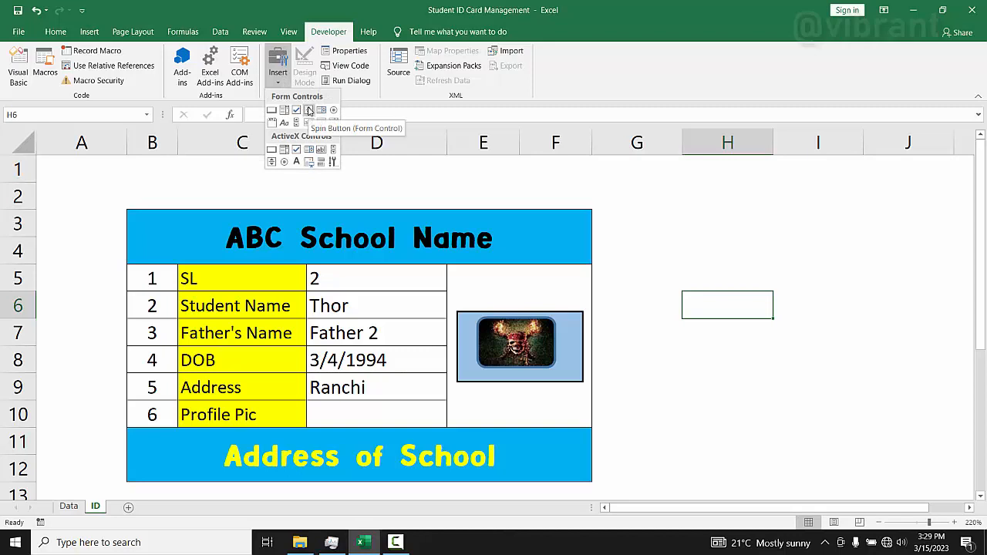
pyautogui.click(308, 110)
pyautogui.moveTo(361, 255)
pyautogui.mouseDown()
pyautogui.moveTo(395, 291)
pyautogui.moveTo(377, 266)
pyautogui.mouseUp()
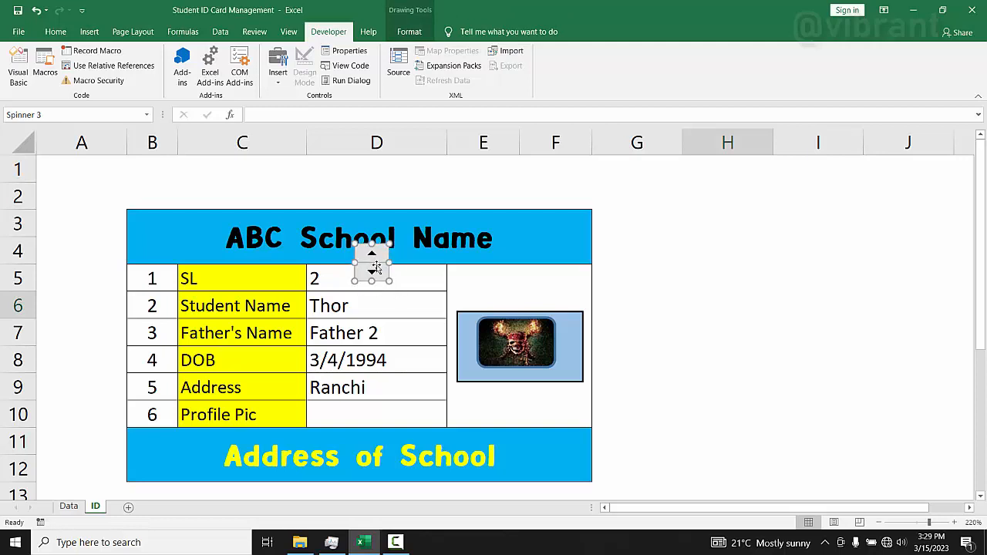
# Format the spin button with current value 2, minimum 1 and maximum 7, link it to cell D5, and deselect it
pyautogui.rightClick(373, 265)
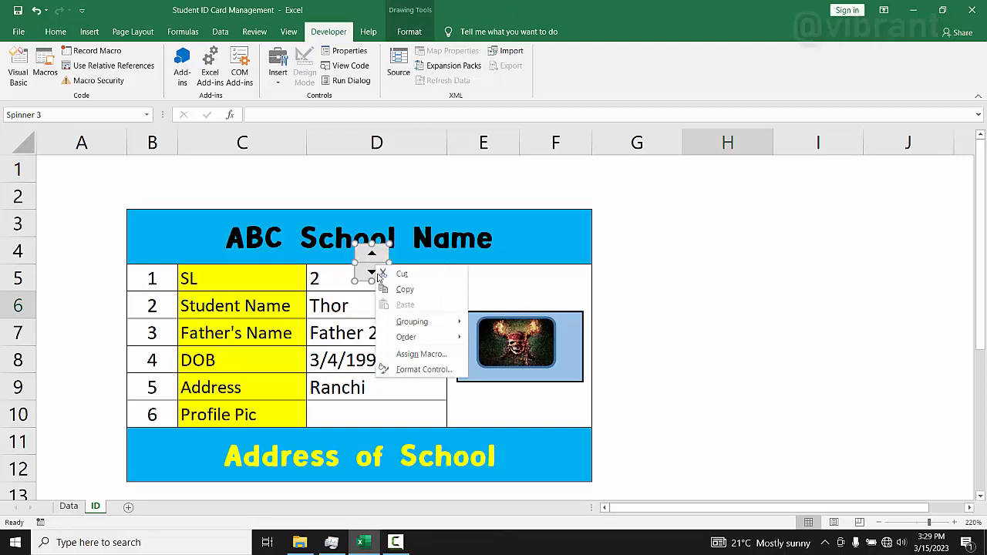
pyautogui.click(404, 370)
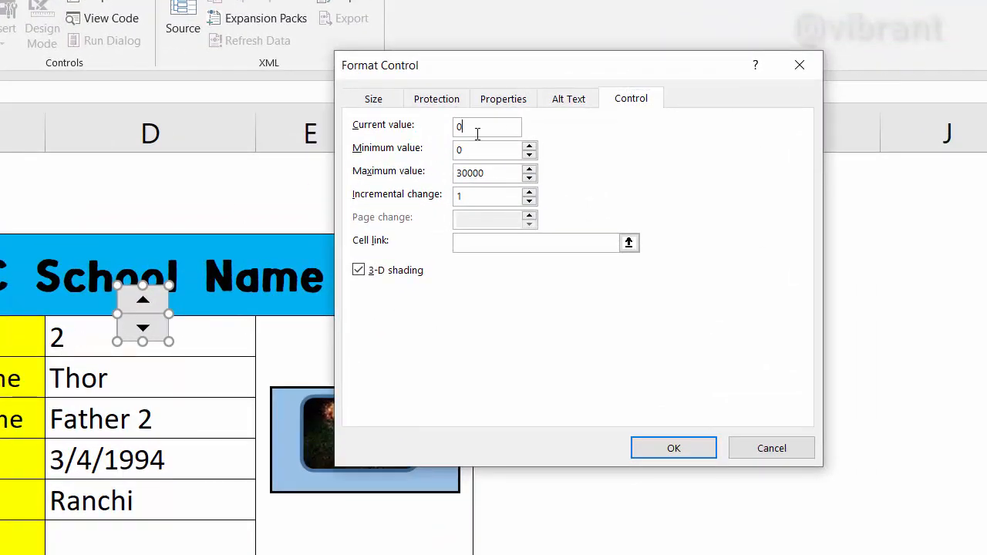
pyautogui.press('BackSpace')
pyautogui.write('2')
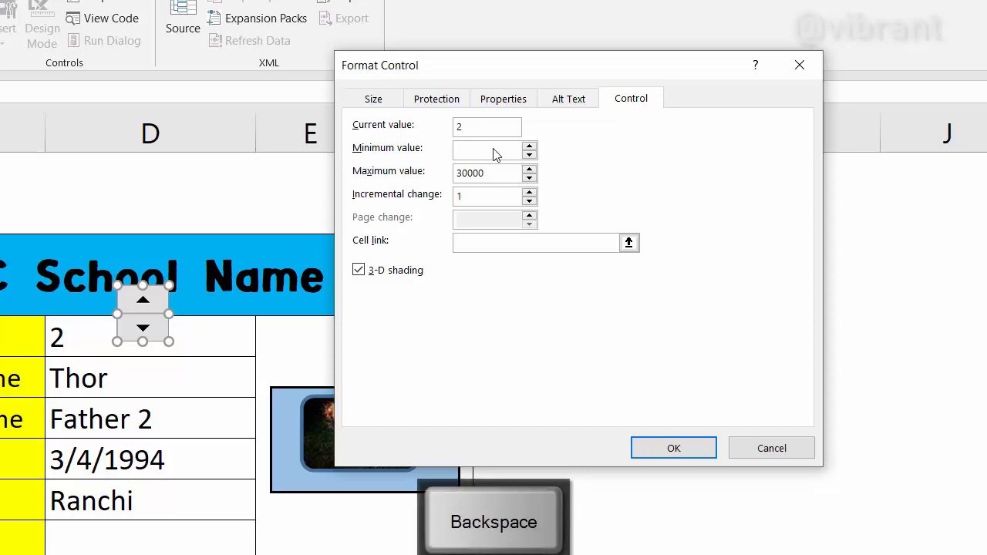
pyautogui.write('1')
pyautogui.moveTo(497, 175); pyautogui.dragTo(449, 176)
pyautogui.press('BackSpace')
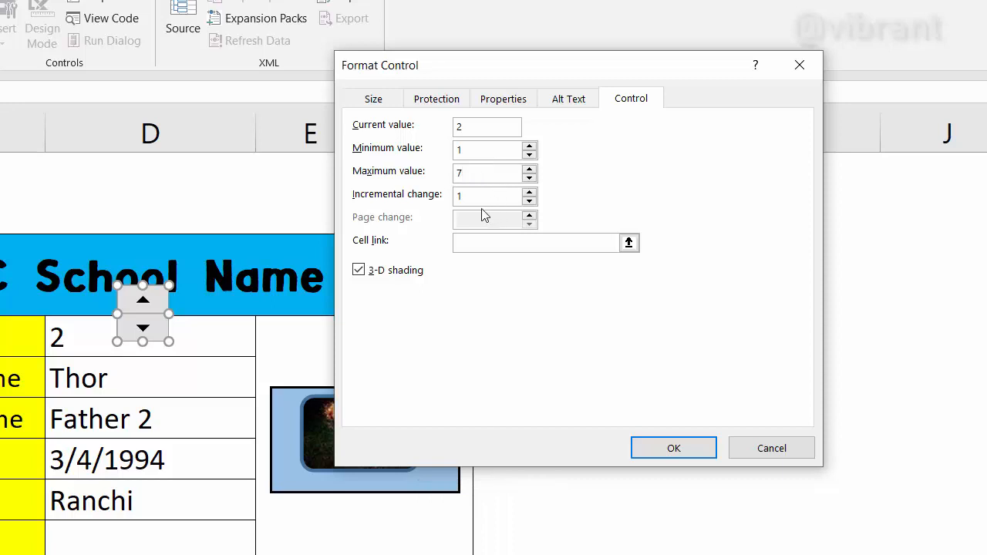
pyautogui.click(476, 244)
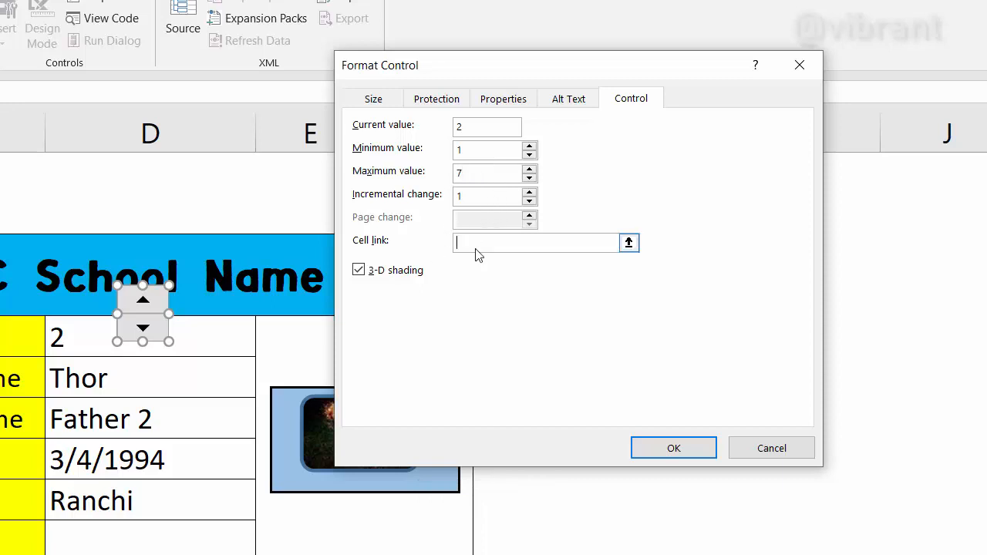
pyautogui.click(218, 340)
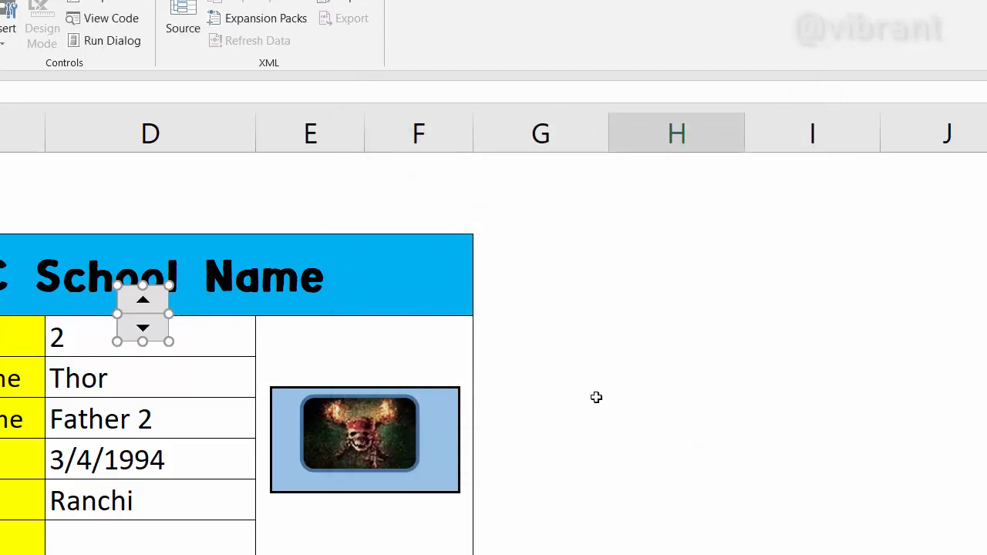
pyautogui.click(594, 397)
# Test the spin button by stepping the SL number up to 7, down to 1 and back to 2
pyautogui.click(144, 302)
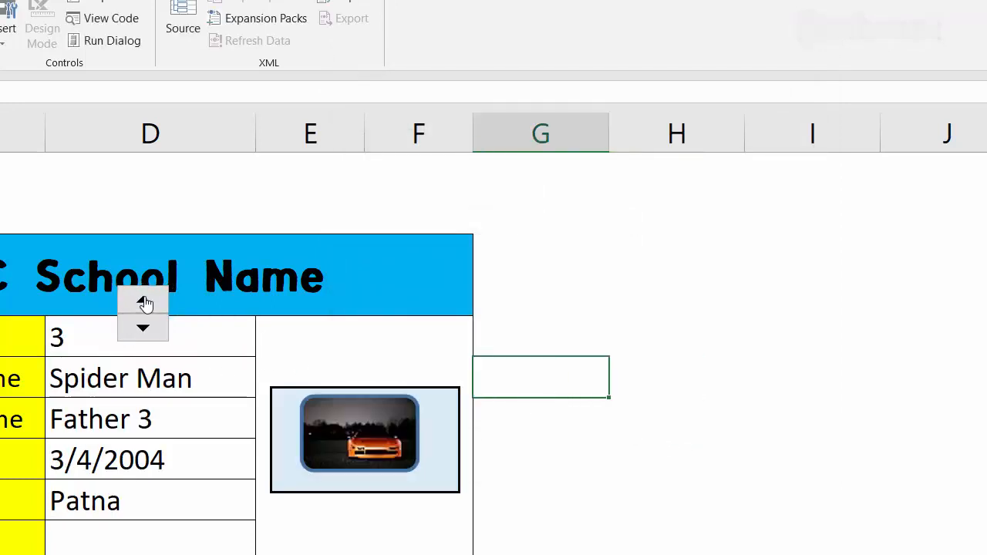
pyautogui.click(144, 302)
pyautogui.click(144, 302)
pyautogui.click(143, 302)
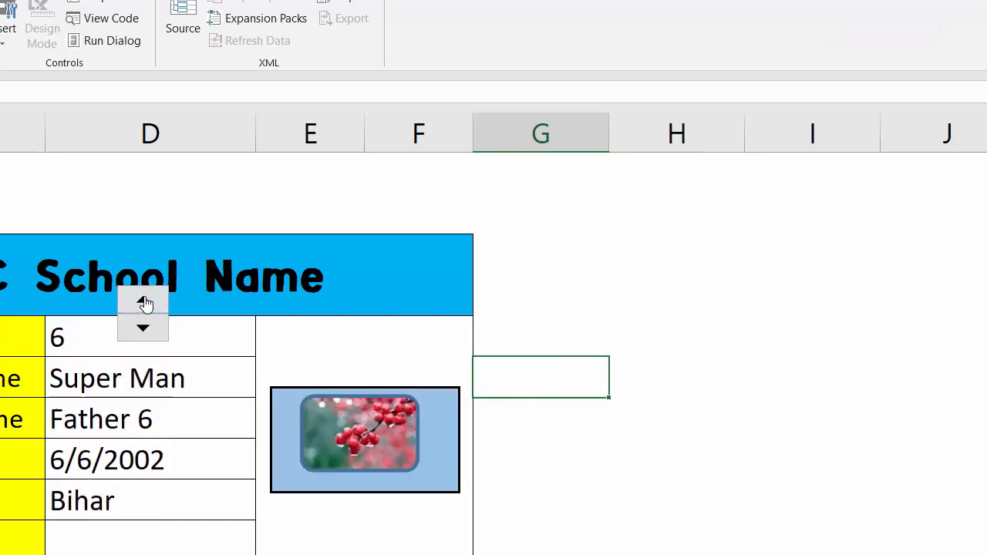
pyautogui.click(144, 302)
pyautogui.click(143, 329)
pyautogui.click(144, 328)
pyautogui.click(144, 329)
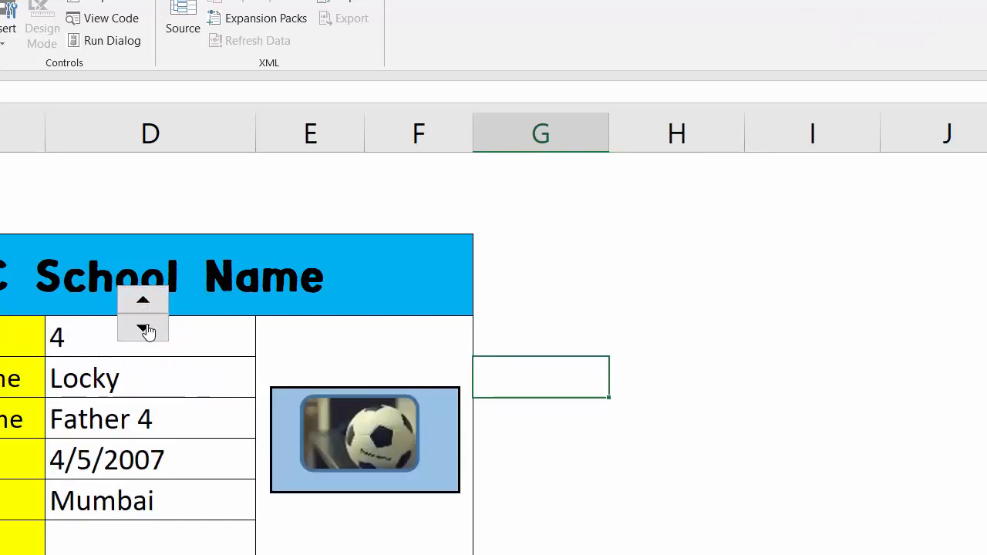
pyautogui.click(144, 329)
pyautogui.click(144, 329)
pyautogui.click(143, 329)
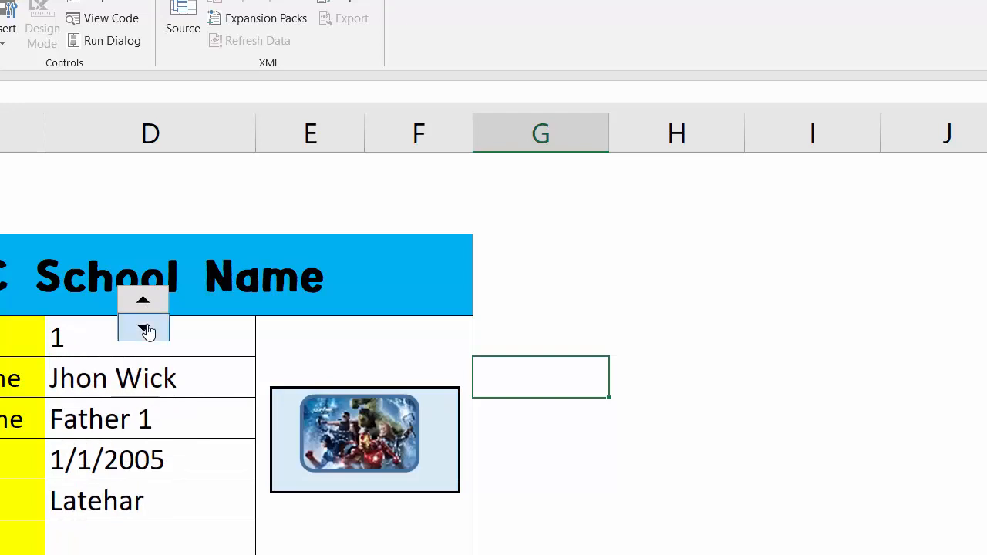
pyautogui.click(143, 301)
pyautogui.click(652, 280)
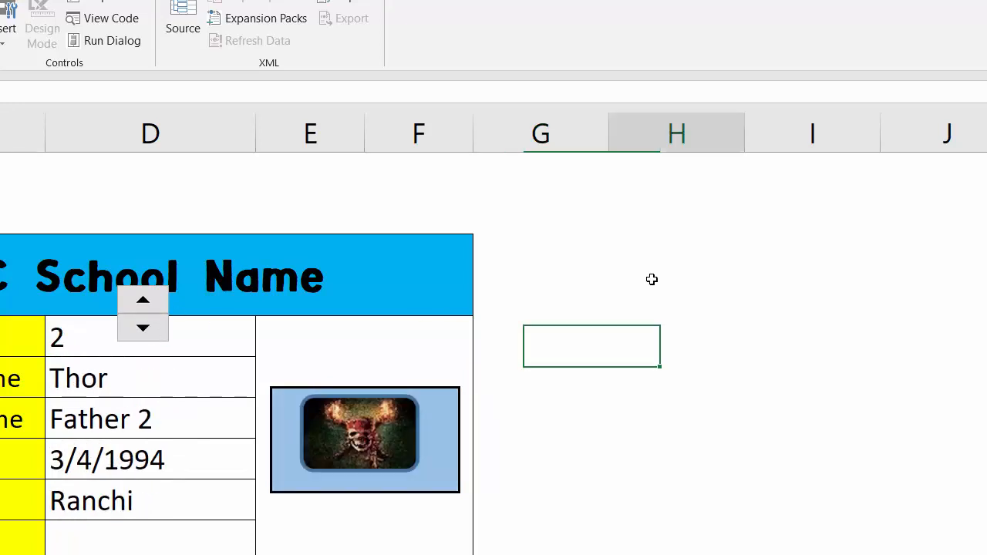